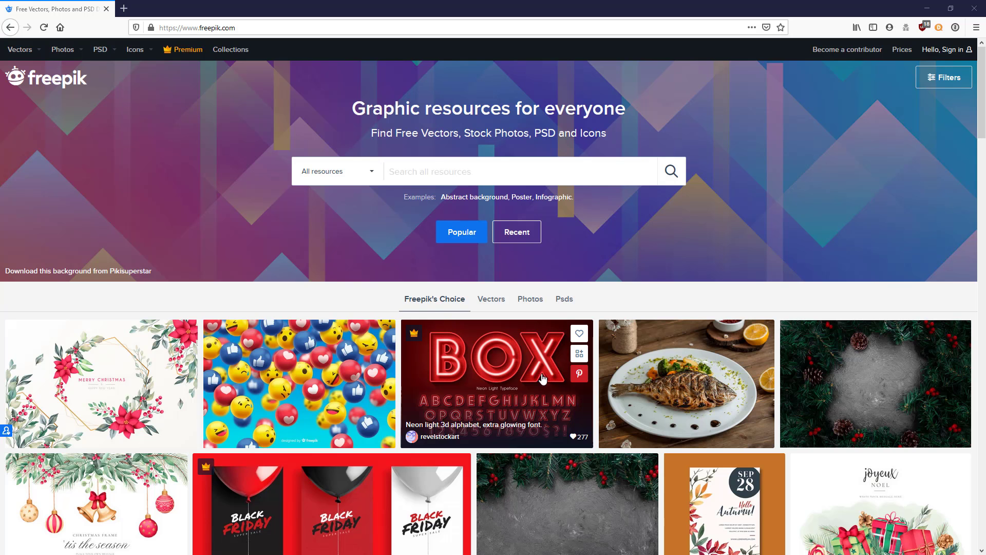
# - Search all resources for "snow globe" and browse the resulting artwork
pyautogui.click(437, 165)
pyautogui.write('snow globe')
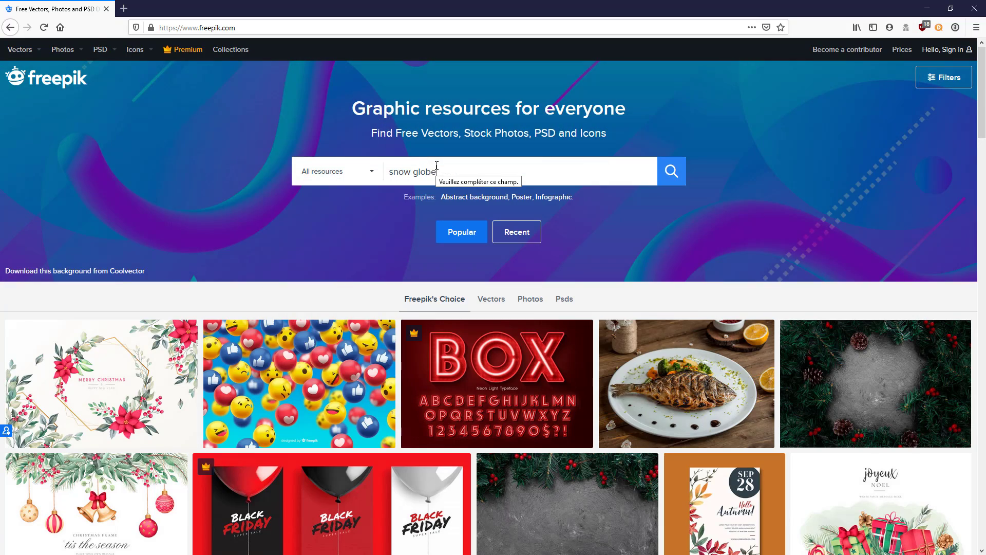
pyautogui.press('Return')
pyautogui.scroll(-15, 530, 177)
pyautogui.click(530, 177)
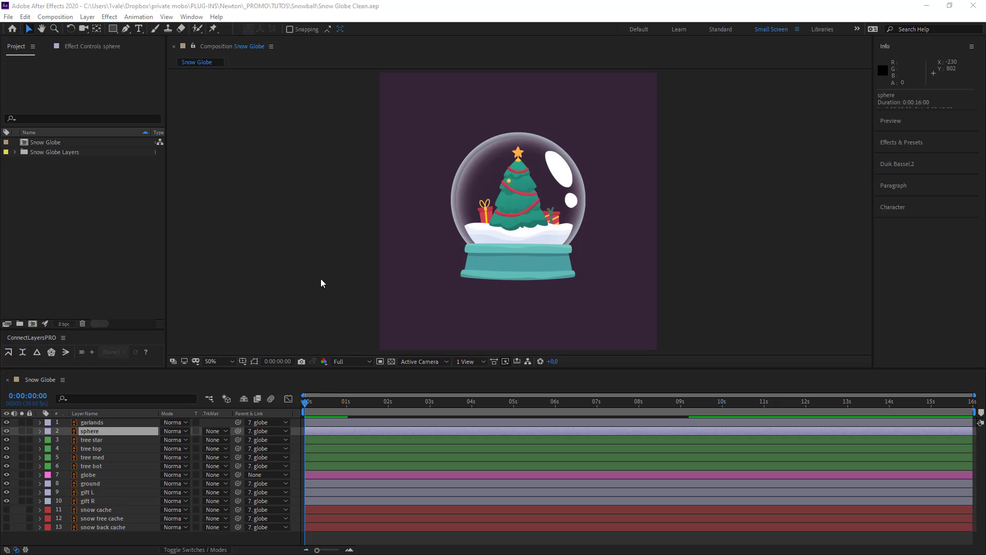
# - In After Effects, review the basic settings of the Snow Globe composition and close them
pyautogui.click(336, 199)
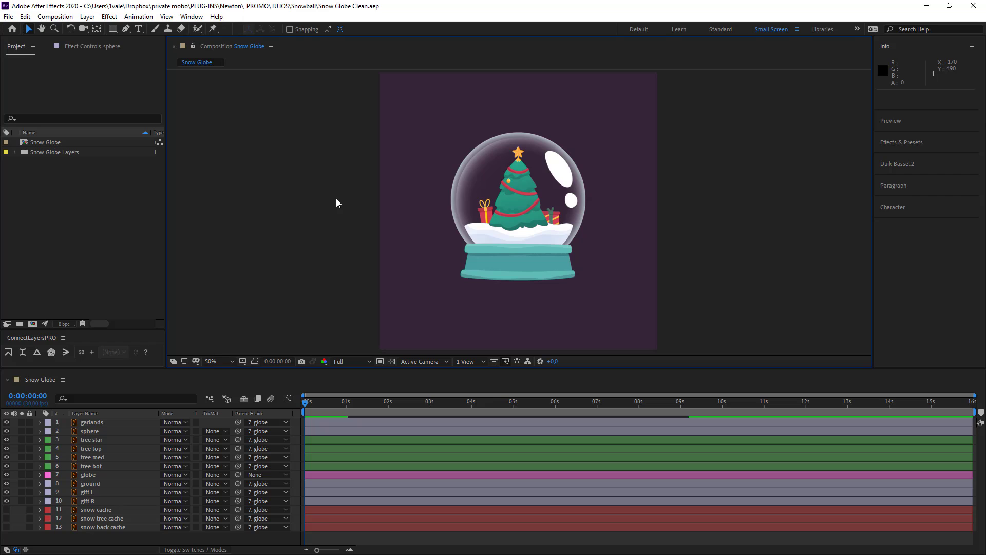
pyautogui.hotkey('ctrl', 'k')
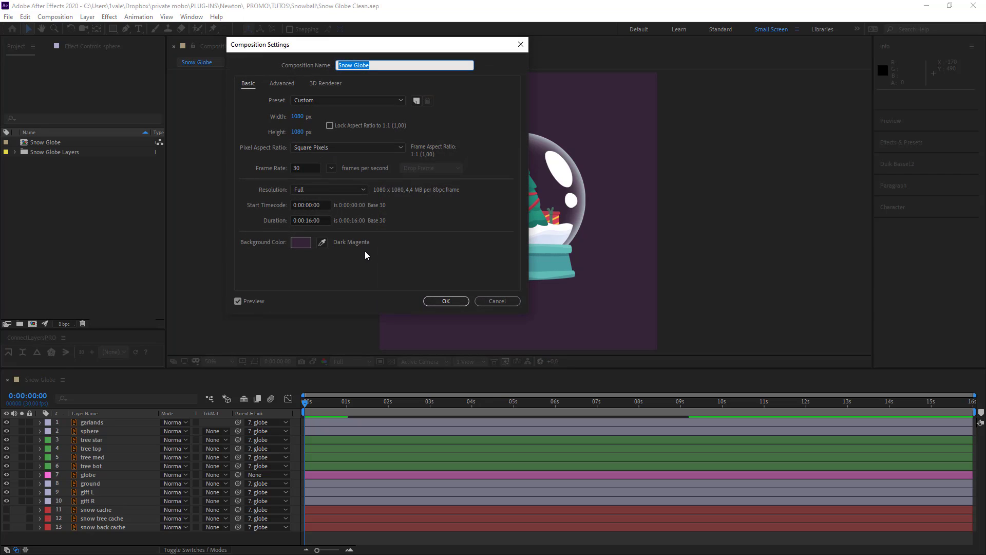
pyautogui.click(508, 301)
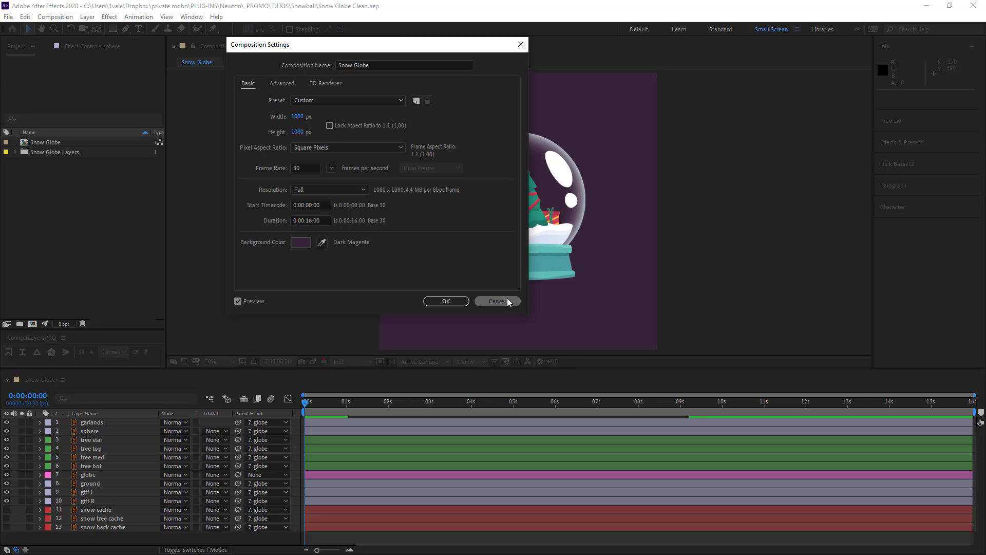
# - Inspect the garlands layer up close in its own layer viewer and return to the composition
pyautogui.click(42, 422)
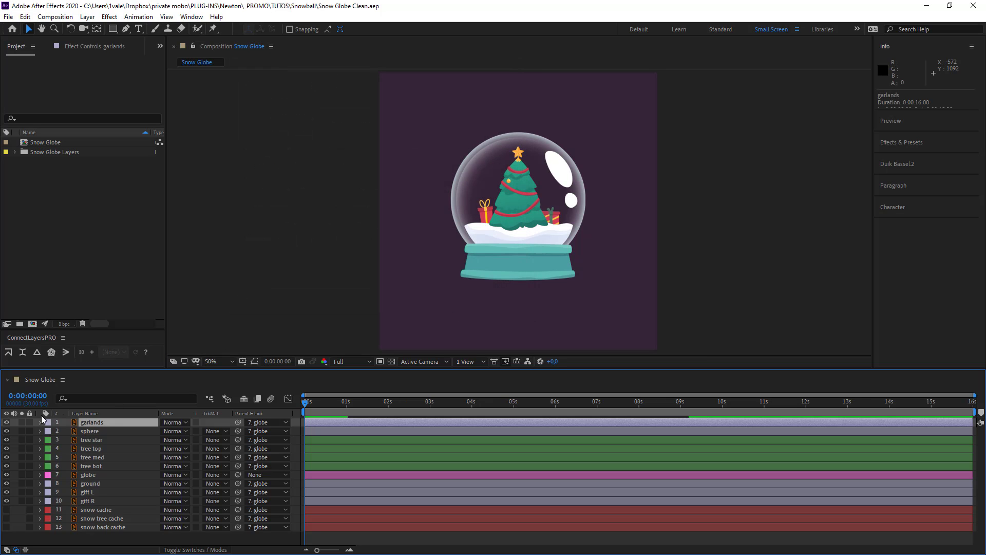
pyautogui.doubleClick(86, 422)
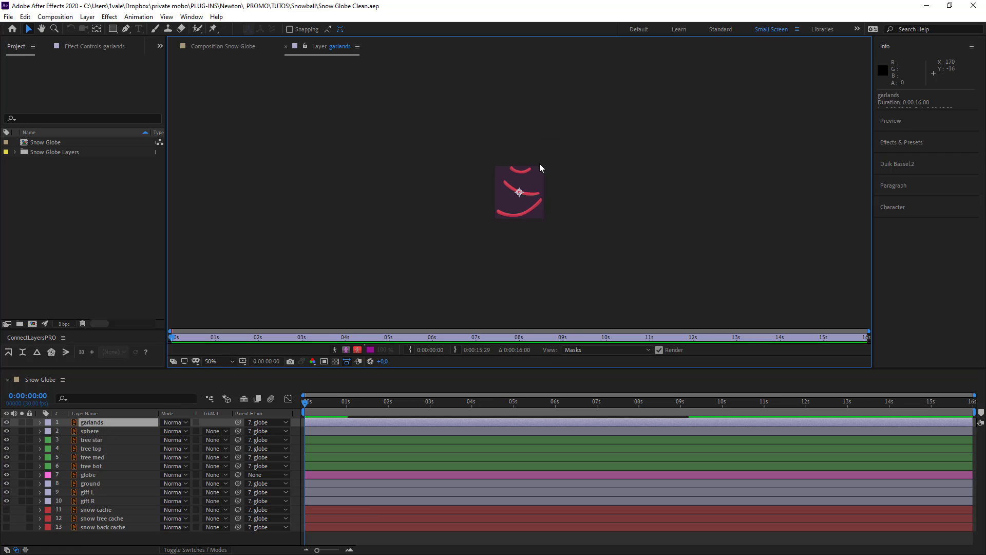
pyautogui.scroll(3, 539, 164)
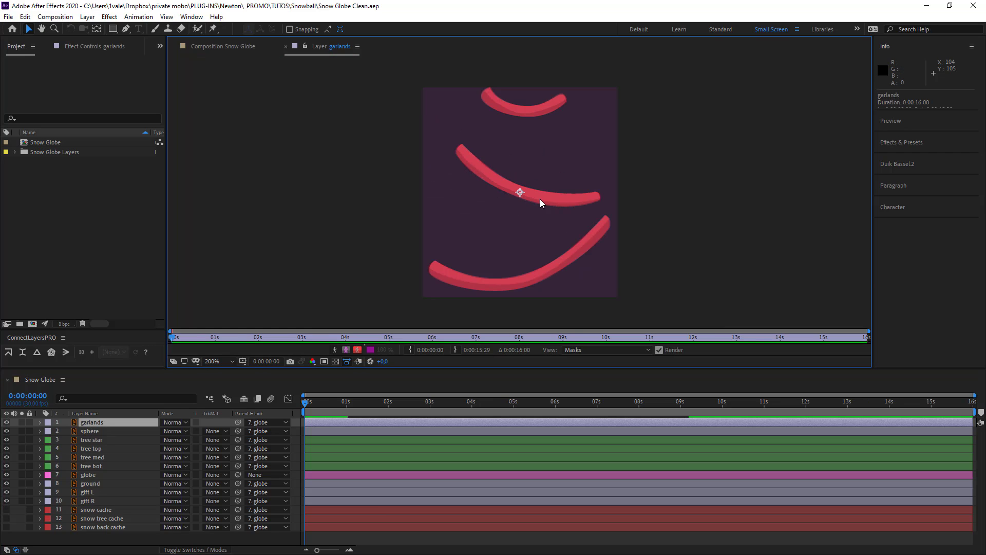
pyautogui.click(286, 47)
# - Solo the sphere layer, inspect the ornament up close in its layer viewer, and unsolo it
pyautogui.click(60, 431)
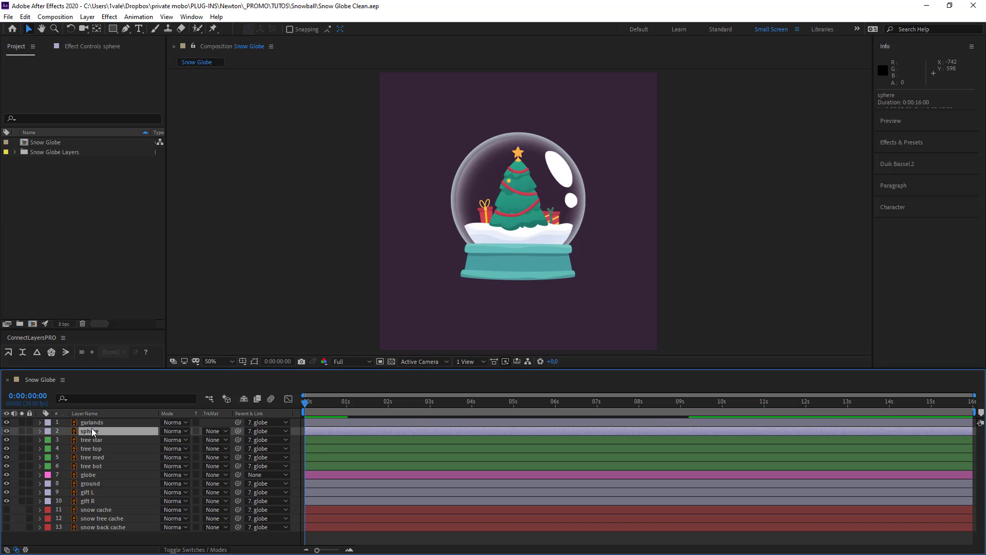
pyautogui.click(22, 431)
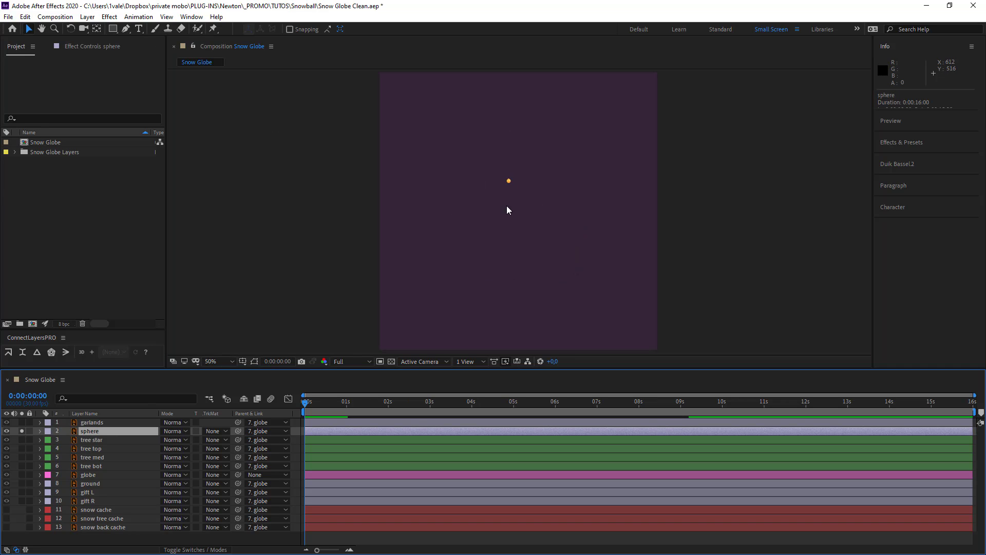
pyautogui.scroll(2, 506, 205)
pyautogui.doubleClick(100, 433)
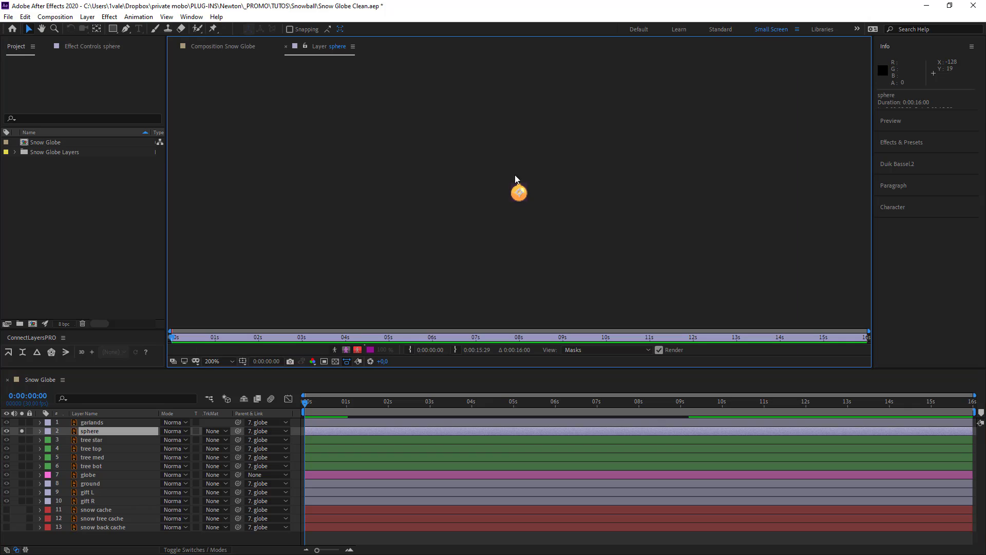
pyautogui.scroll(5, 544, 217)
pyautogui.scroll(-2, 545, 217)
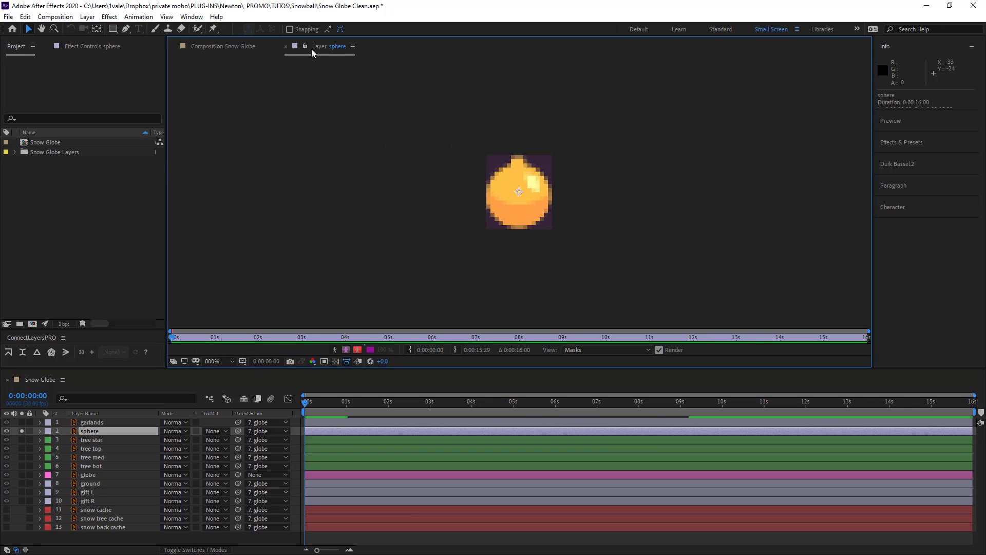
pyautogui.click(285, 48)
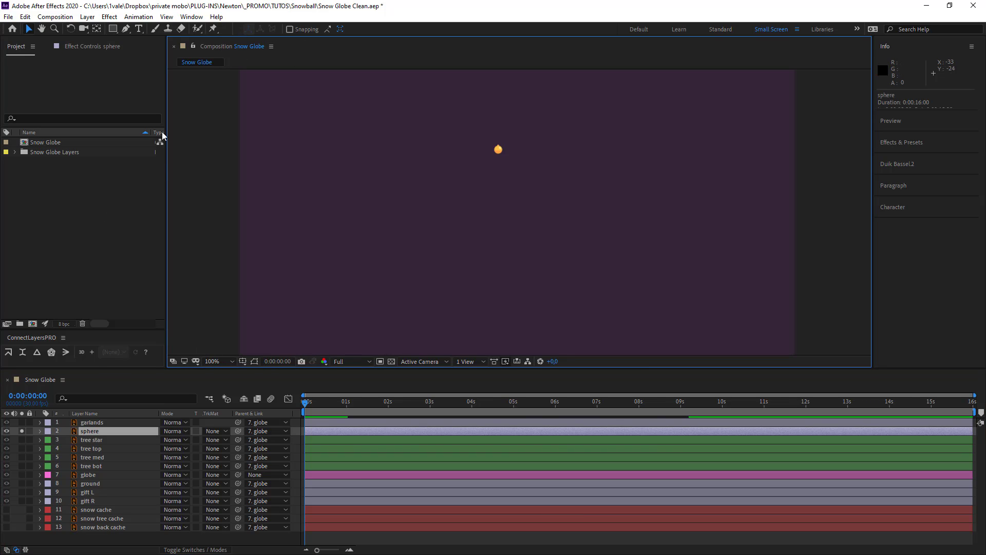
pyautogui.click(21, 430)
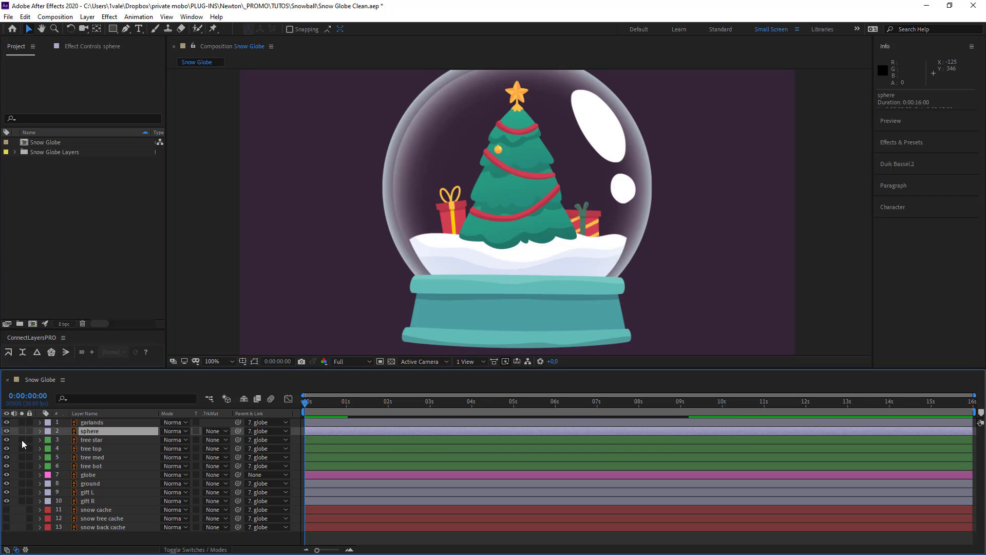
# - Solo the tree star, tree top, tree med and tree bot layers one at a time to examine each part
pyautogui.click(22, 439)
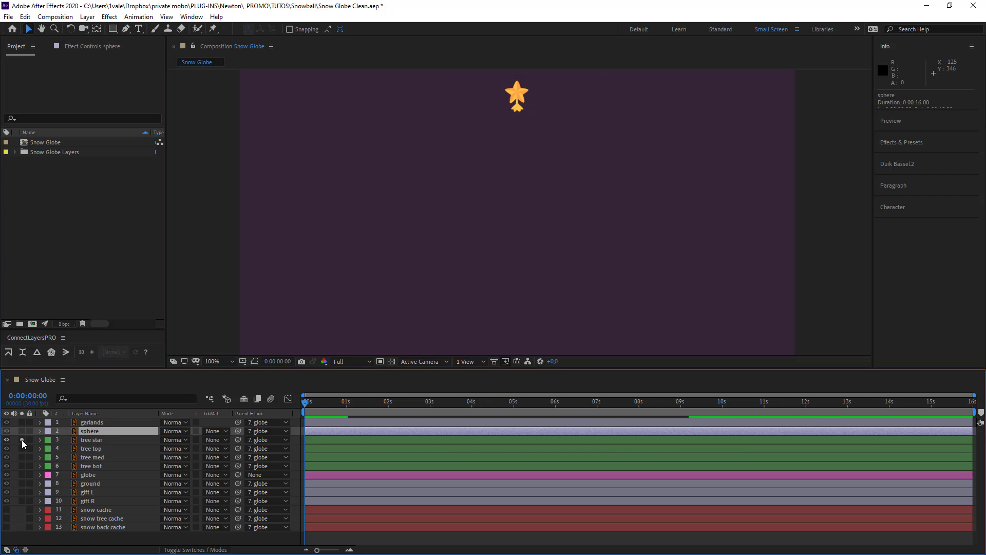
pyautogui.click(22, 439)
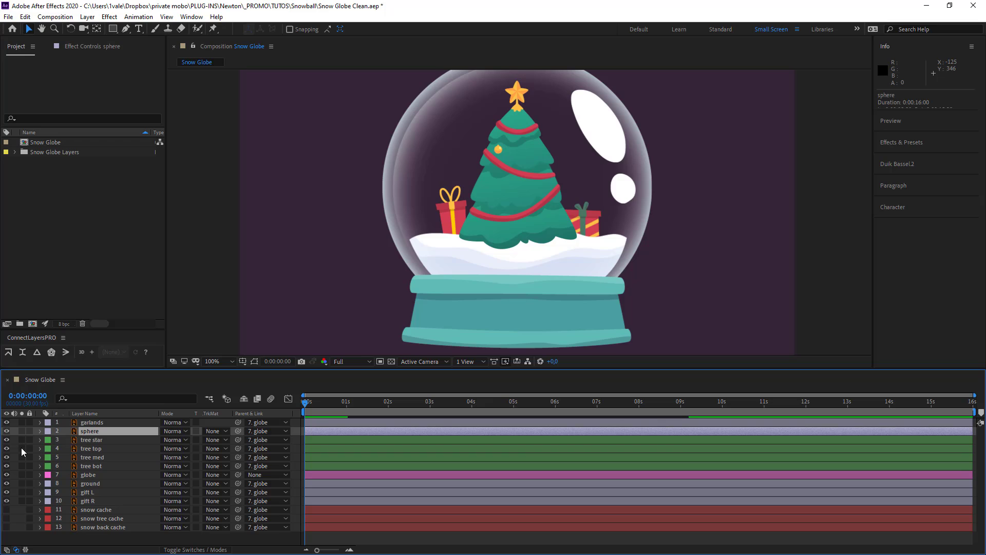
pyautogui.click(22, 450)
pyautogui.click(22, 448)
pyautogui.click(22, 458)
pyautogui.click(21, 458)
pyautogui.click(23, 467)
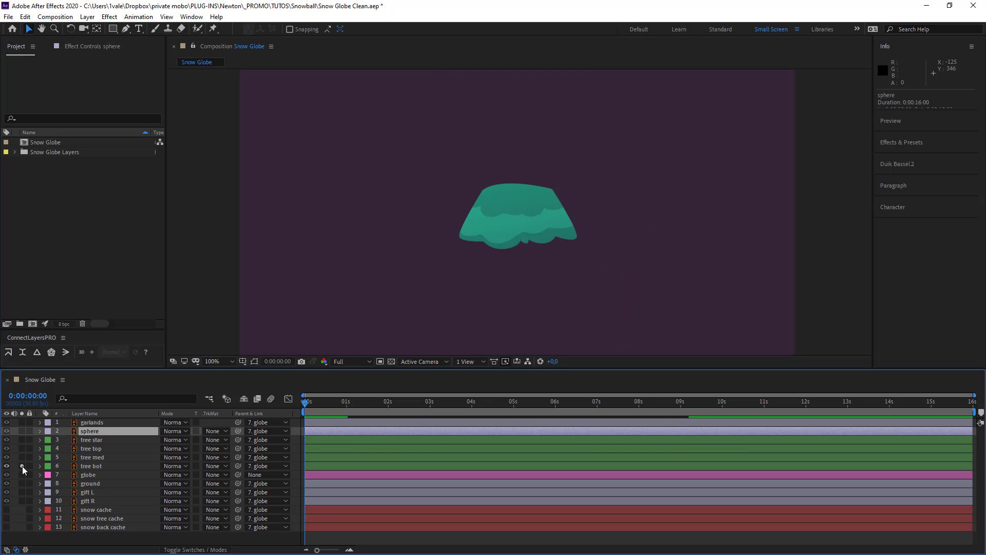
pyautogui.click(23, 466)
# - Solo all four tree layers together to view the complete tree, and show every layer again
pyautogui.moveTo(23, 466); pyautogui.dragTo(24, 430)
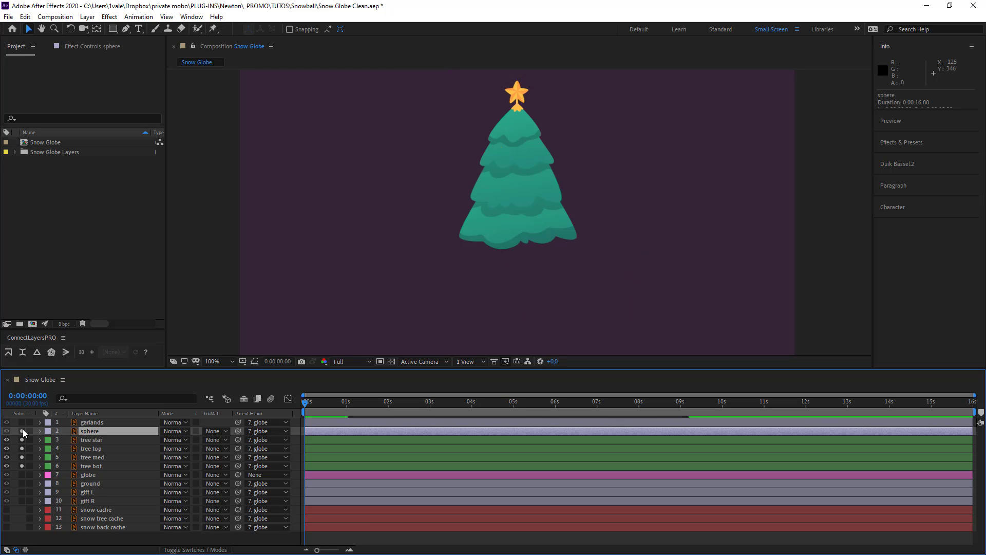
pyautogui.click(22, 430)
pyautogui.click(23, 430)
pyautogui.click(22, 466)
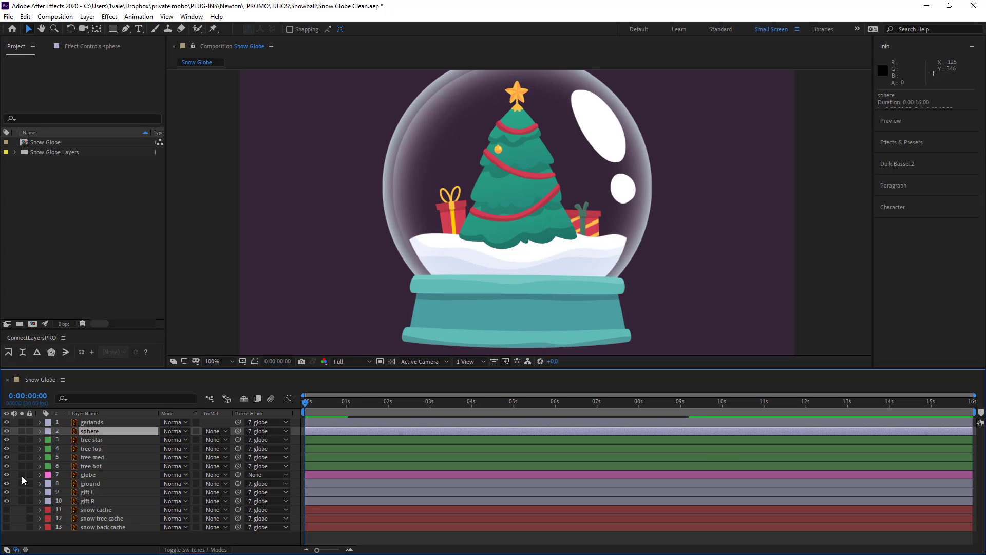
# - Solo the globe layer, check it against the transparency grid, and unsolo it
pyautogui.click(22, 475)
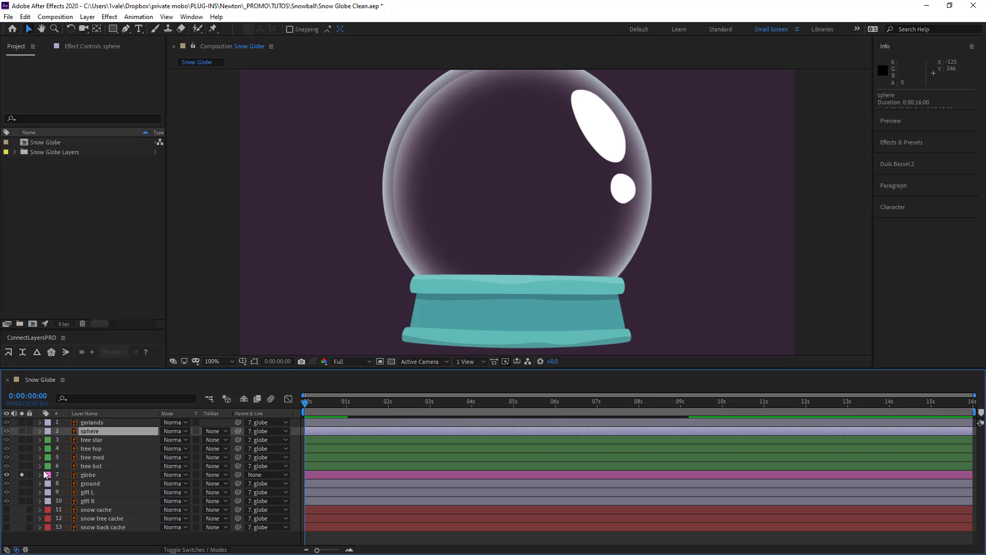
pyautogui.click(391, 362)
pyautogui.click(391, 362)
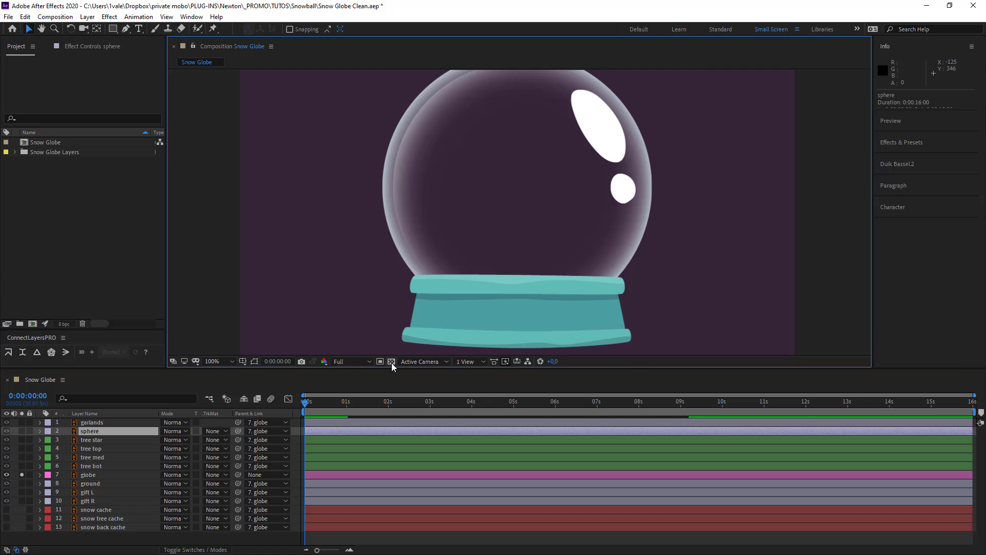
pyautogui.click(21, 474)
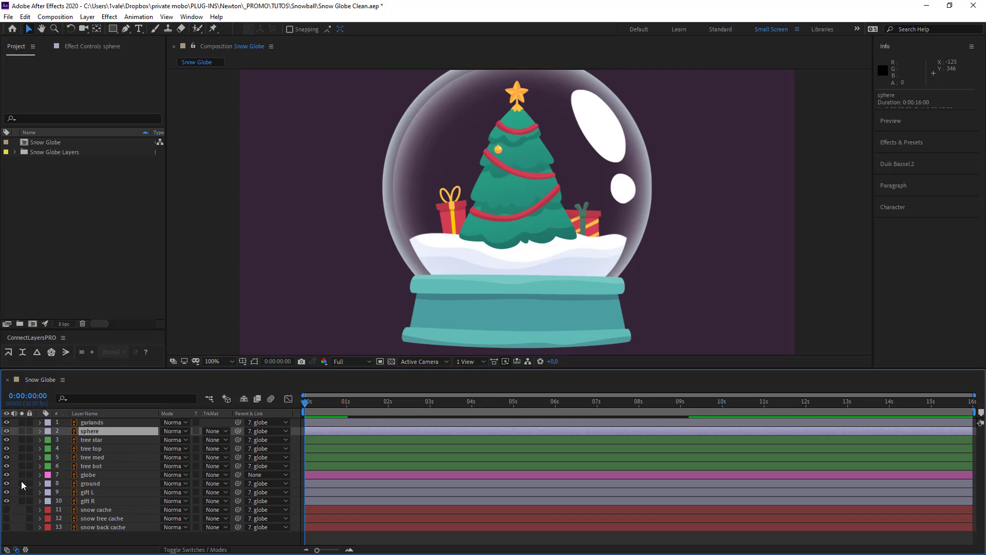
# - Isolate the ground layer for viewing and turn on visibility for the three snow cache layers
pyautogui.click(21, 484)
pyautogui.click(21, 483)
pyautogui.moveTo(21, 492); pyautogui.dragTo(5, 531)
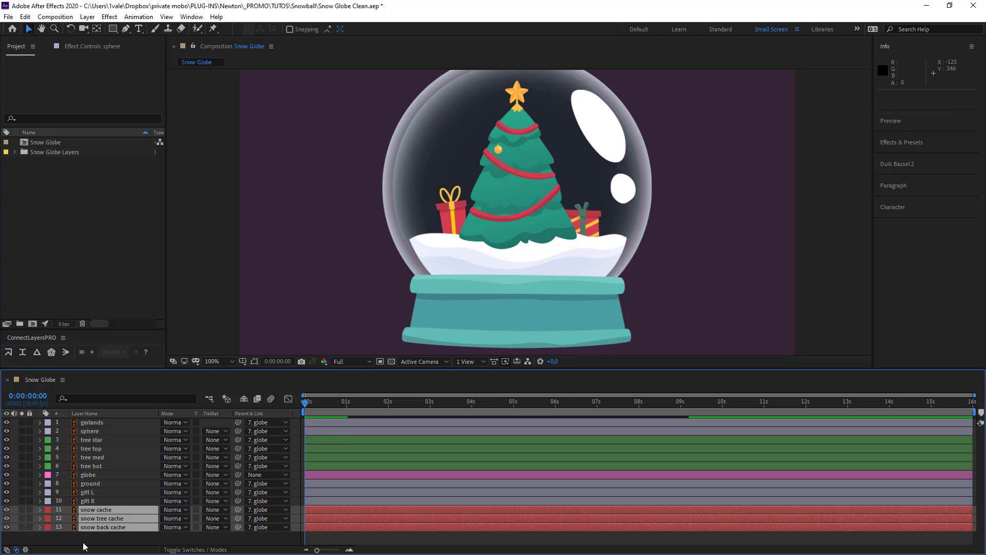
# - Solo the snow cache, snow tree cache and snow back cache layers one at a time, and hide all three
pyautogui.click(23, 510)
pyautogui.click(22, 510)
pyautogui.click(22, 510)
pyautogui.click(22, 518)
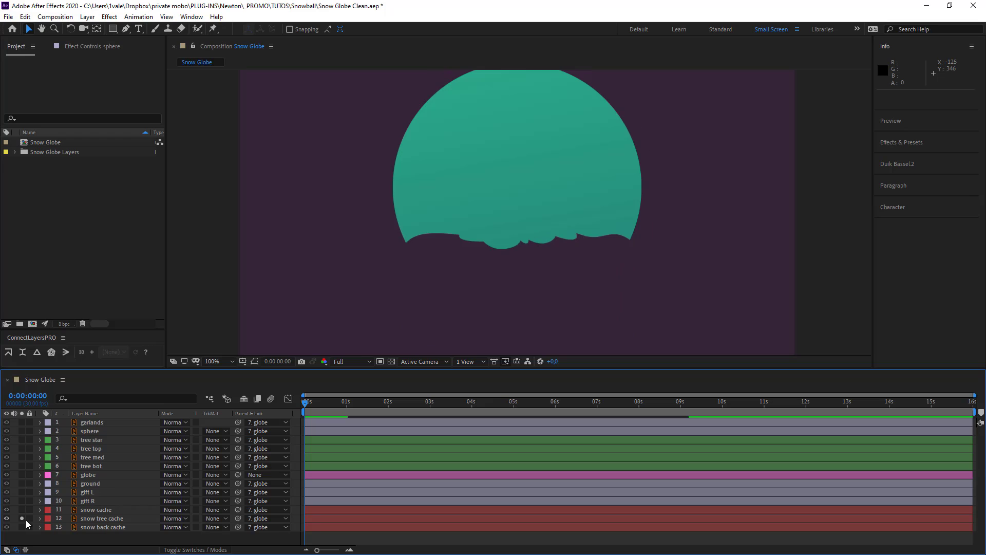
pyautogui.click(22, 519)
pyautogui.click(21, 527)
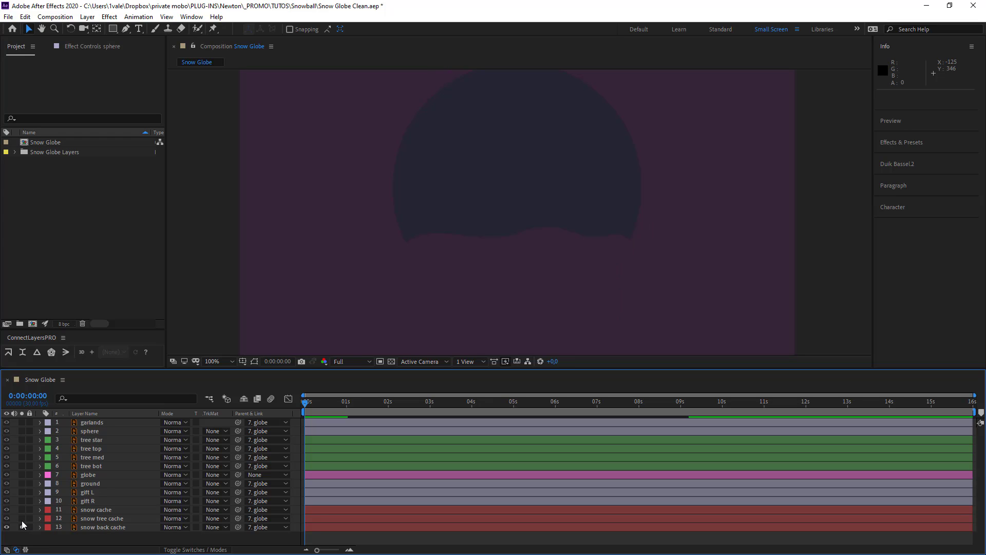
pyautogui.click(21, 527)
pyautogui.moveTo(6, 510); pyautogui.dragTo(6, 527)
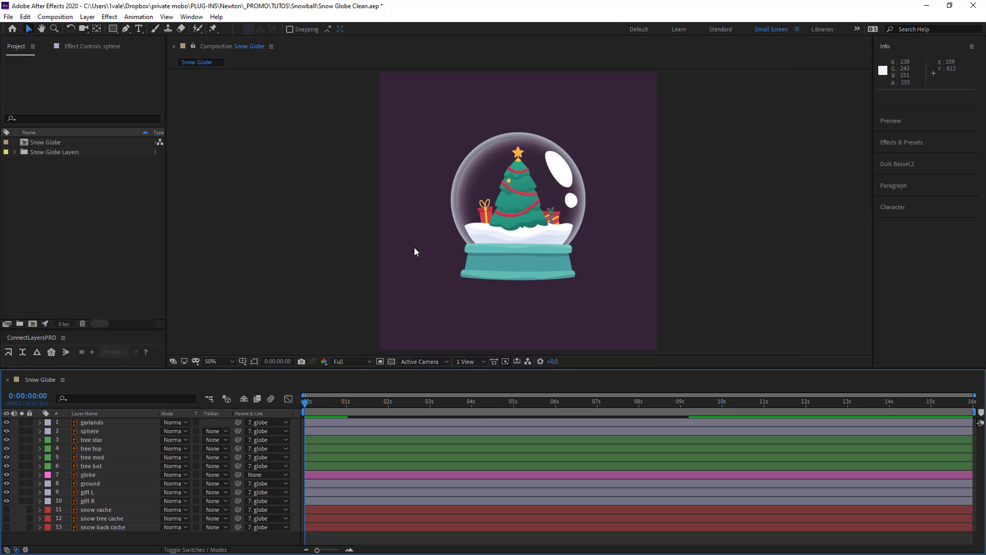
# - Reveal the globe layer's keyframed Position and Rotation properties in the timeline
pyautogui.scroll(-2, 414, 248)
pyautogui.moveTo(313, 404)
pyautogui.mouseDown()
pyautogui.moveTo(405, 405)
pyautogui.moveTo(320, 406)
pyautogui.mouseUp()
pyautogui.press('Home')
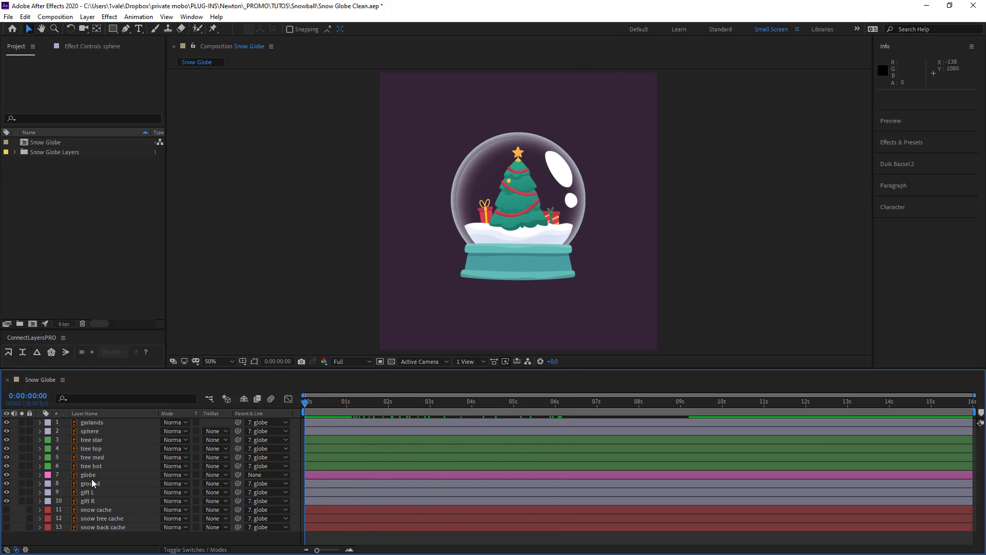
pyautogui.click(95, 475)
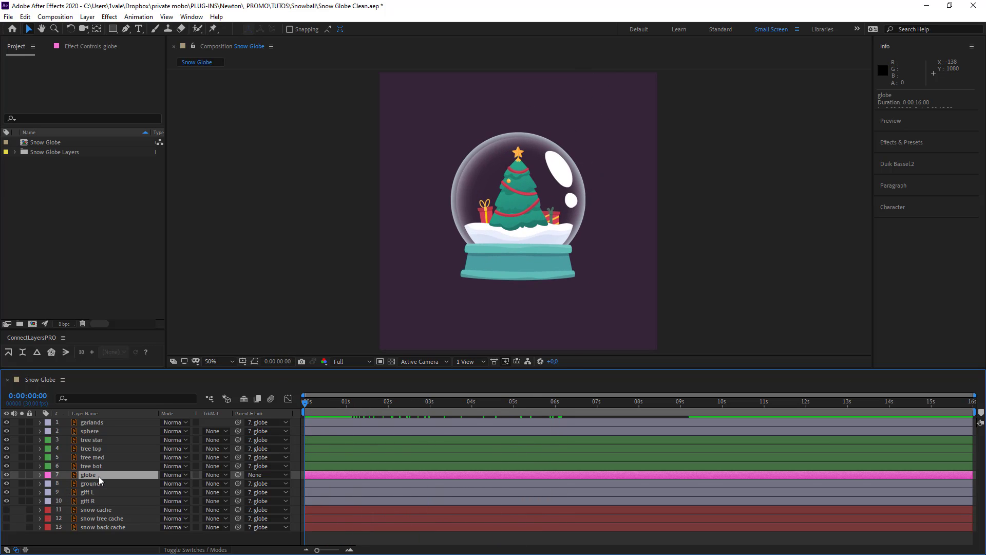
pyautogui.press('u')
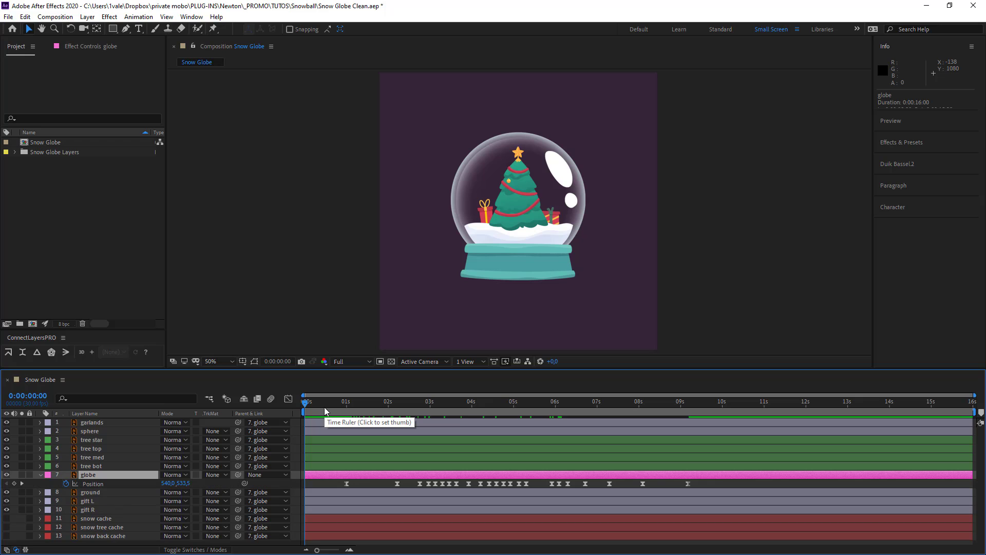
pyautogui.hotkey('shift', 'r')
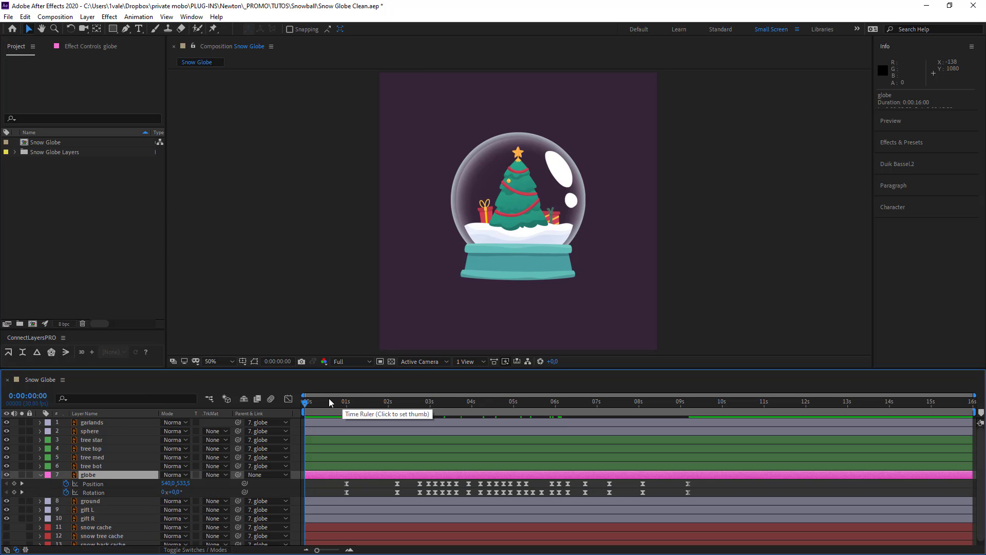
# - Scrub through the timeline and play back the snow globe's keyframed movement
pyautogui.click(362, 406)
pyautogui.moveTo(379, 410); pyautogui.dragTo(46, 419)
pyautogui.press('space')
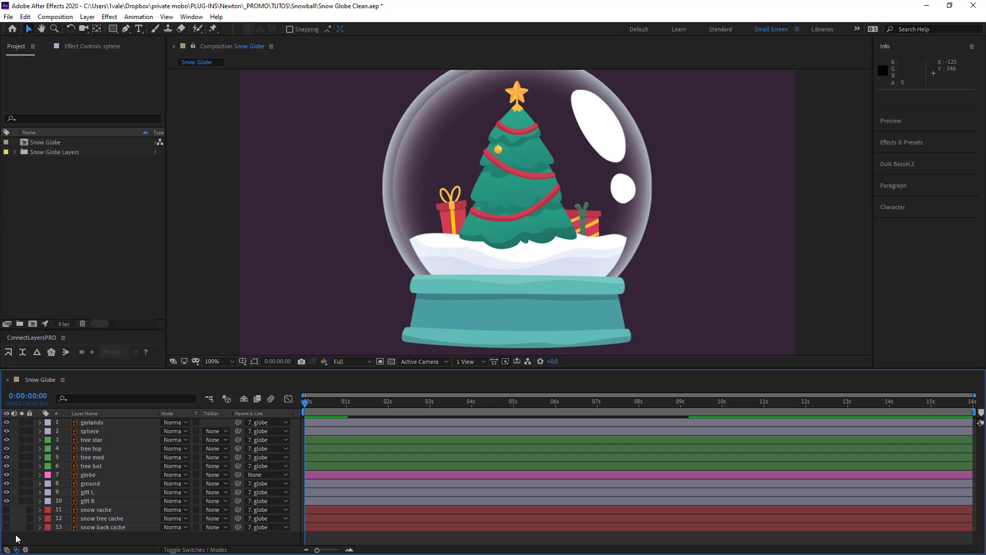
pyautogui.scroll(2, 674, 217)
pyautogui.scroll(-2, 681, 218)
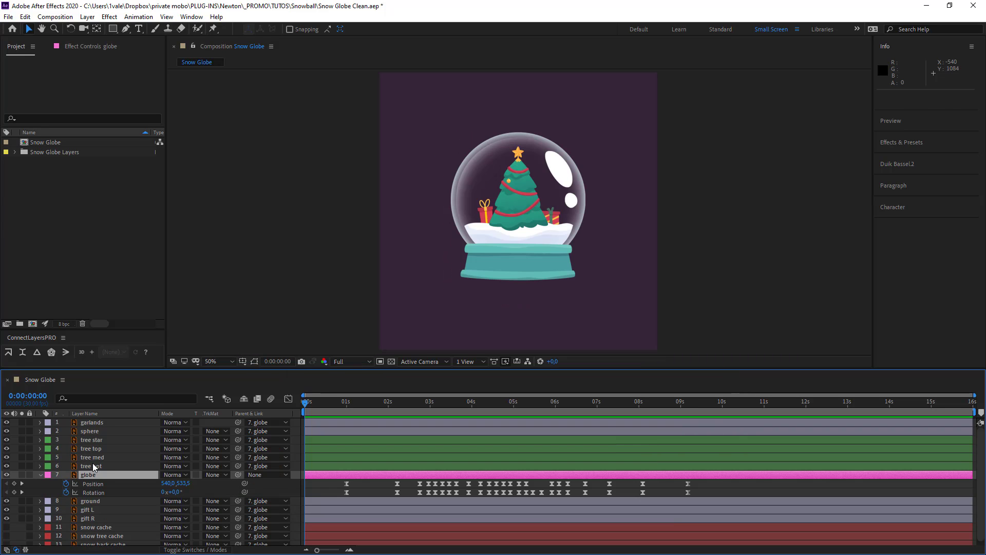
# - Pre-compose the tree star, tree top, tree med and tree bot layers into a new composition named "tree"
pyautogui.click(93, 464)
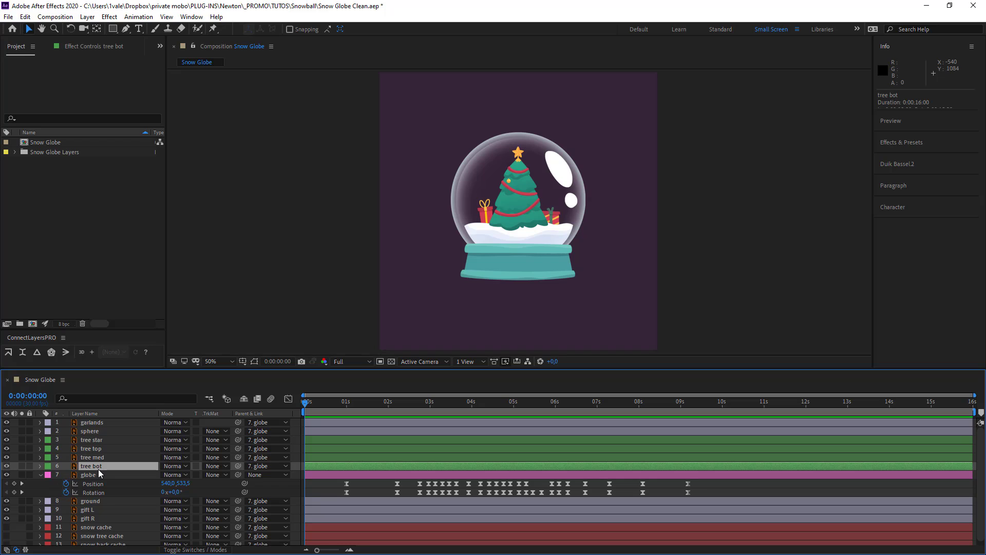
pyautogui.keyDown('shift'); pyautogui.click(93, 440); pyautogui.keyUp('shift')
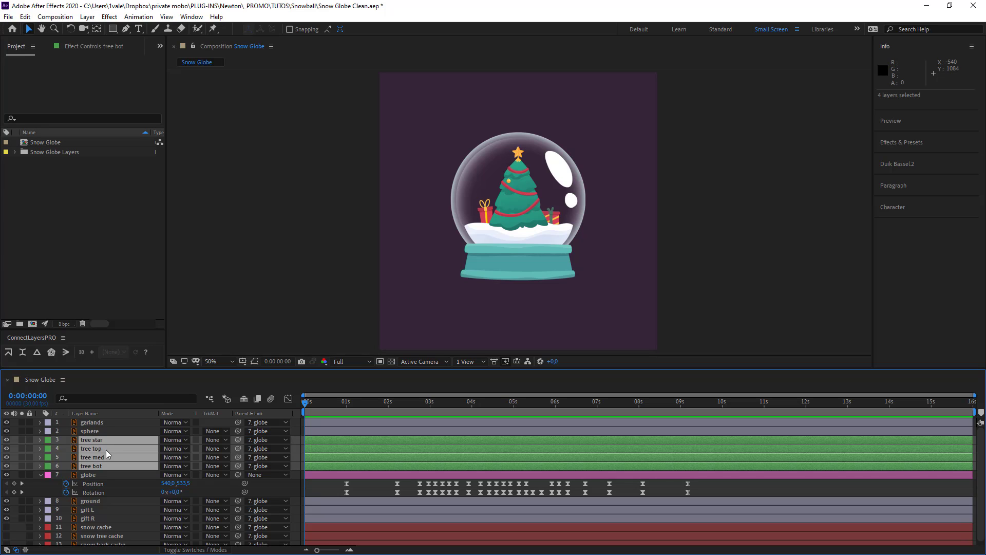
pyautogui.hotkey('ctrl', 'shift', 'c')
pyautogui.write('tre')
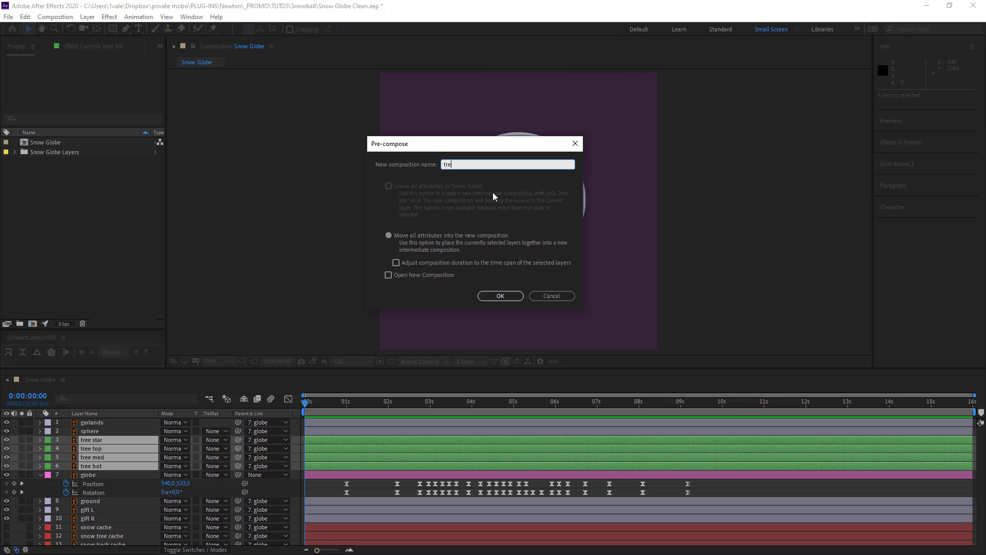
pyautogui.write('e')
pyautogui.click(499, 295)
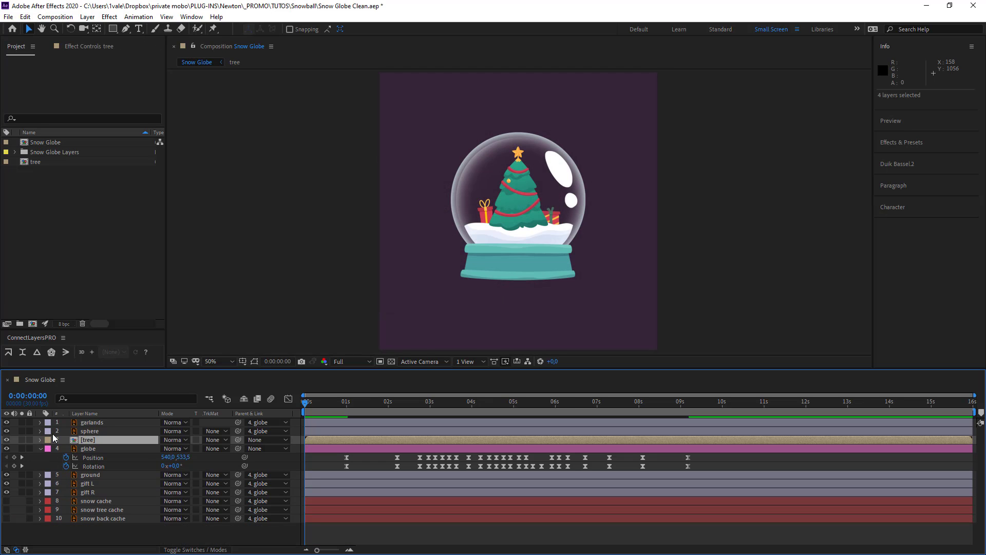
# - Copy the globe layer from the Snow Globe composition into the tree composition and place it below the tree layers
pyautogui.doubleClick(93, 440)
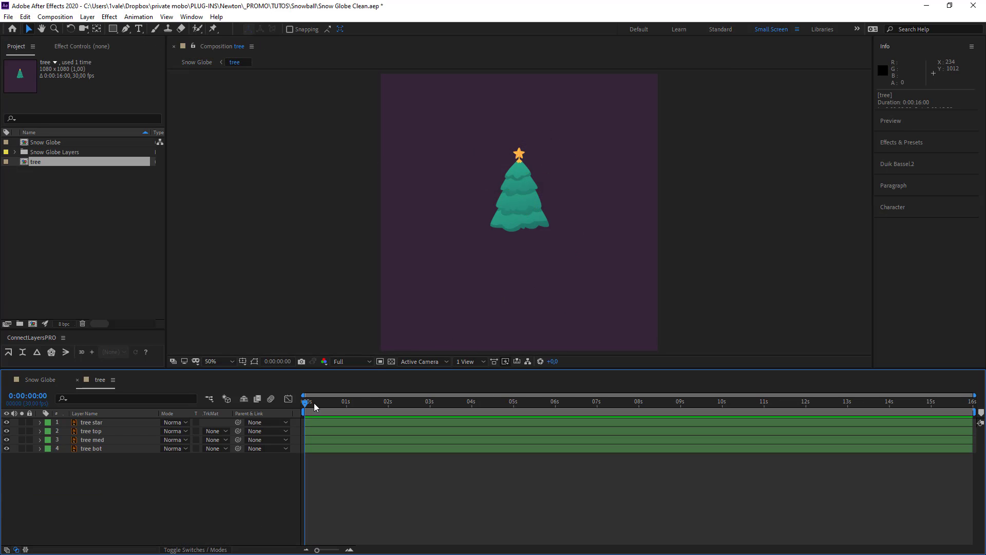
pyautogui.click(31, 379)
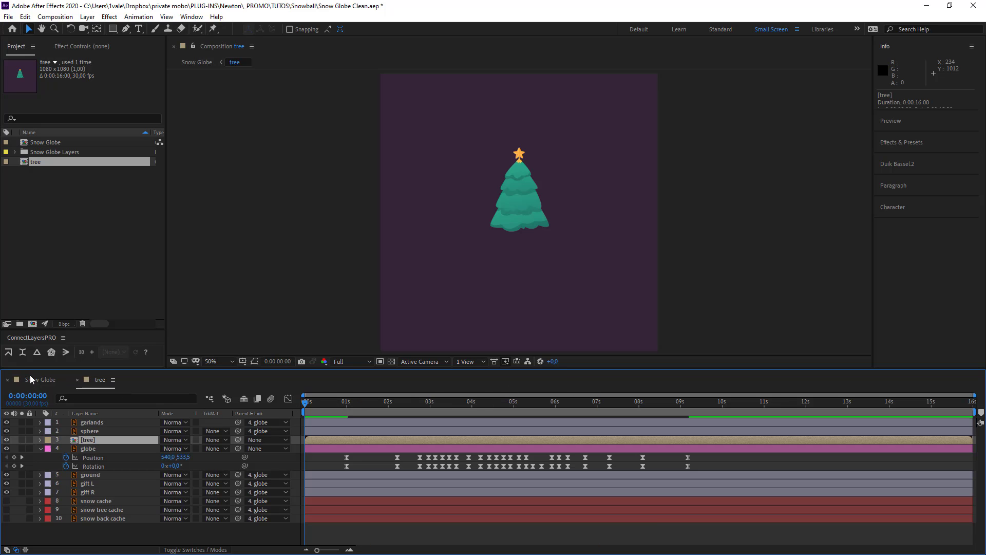
pyautogui.click(88, 450)
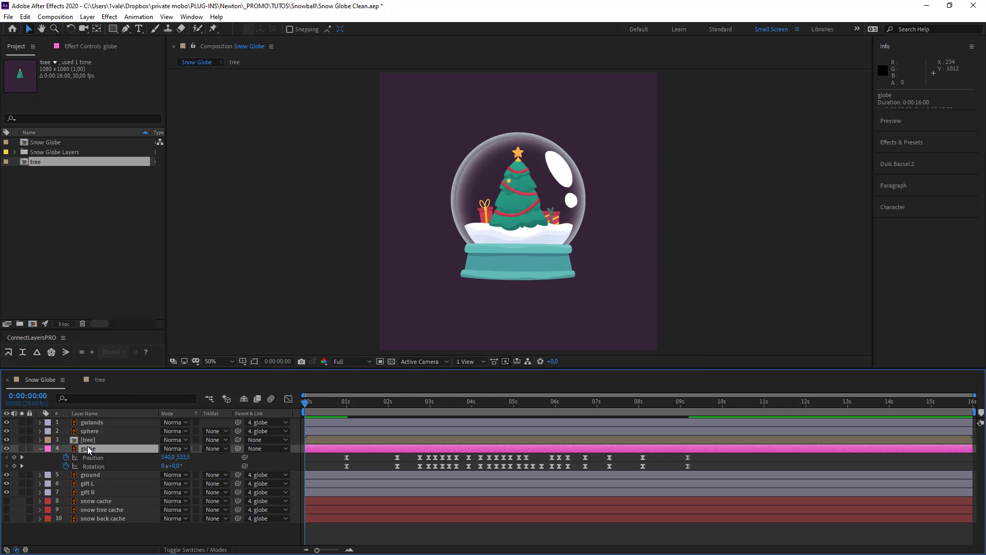
pyautogui.click(100, 380)
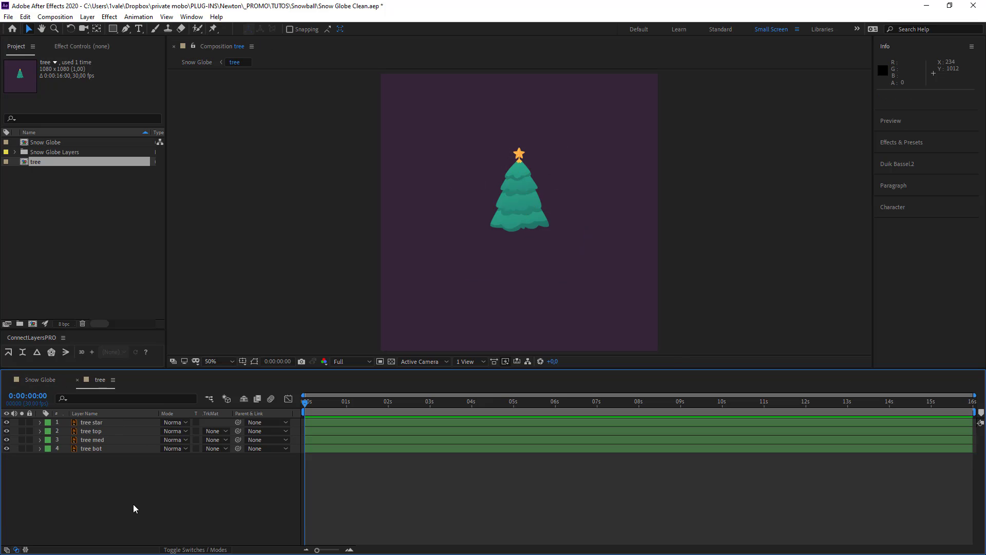
pyautogui.hotkey('ctrl', 'v')
pyautogui.moveTo(97, 422); pyautogui.dragTo(108, 491)
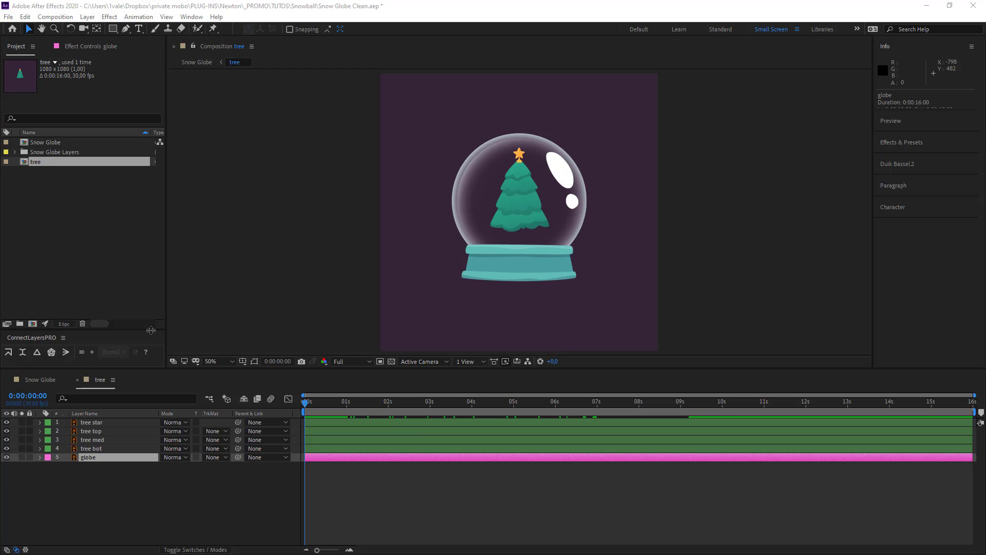
# - Preview the pasted globe's keyframed movement in the tree composition and return to the first frame
pyautogui.click(290, 406)
pyautogui.press('k')
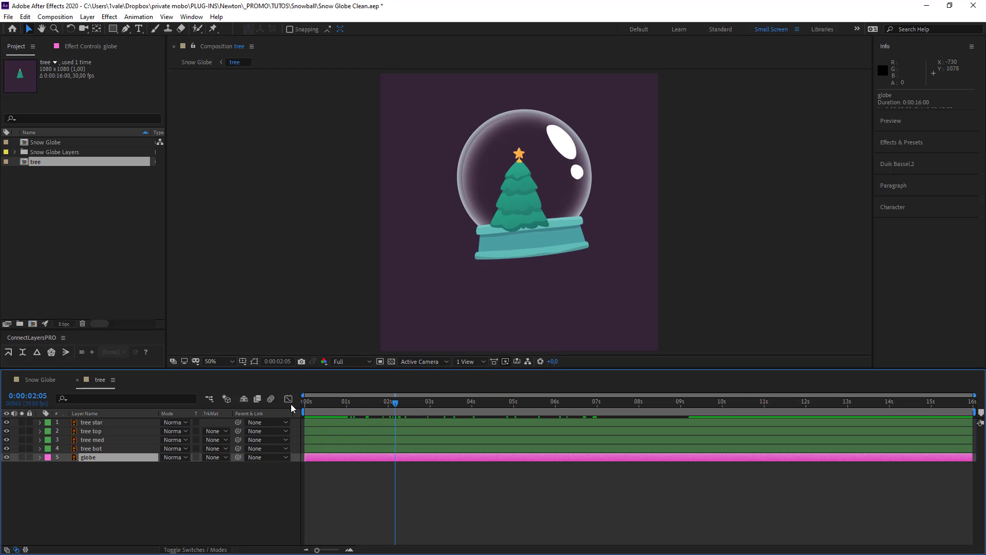
pyautogui.press('space')
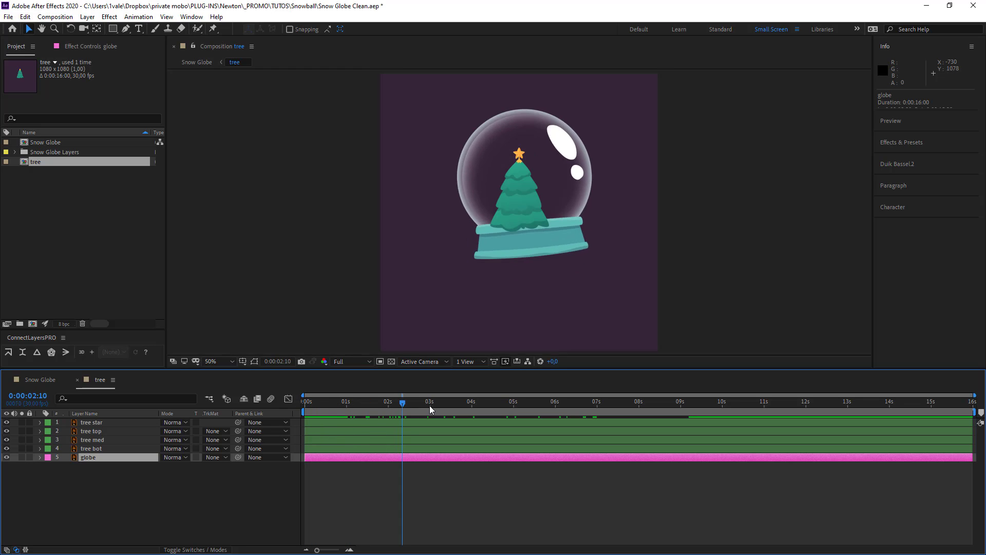
pyautogui.press('Home')
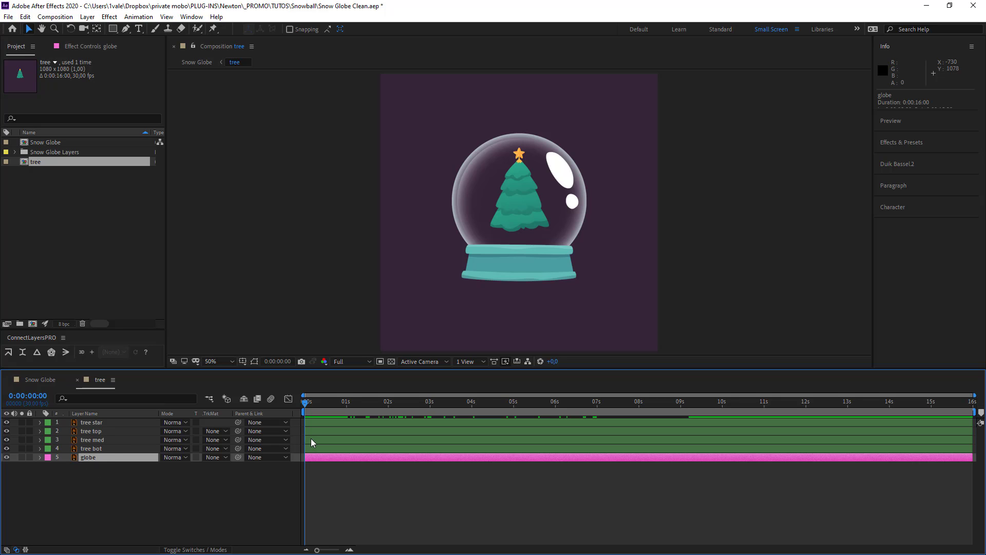
# - Parent the tree bot layer to the globe layer and hide the globe layer
pyautogui.click(106, 450)
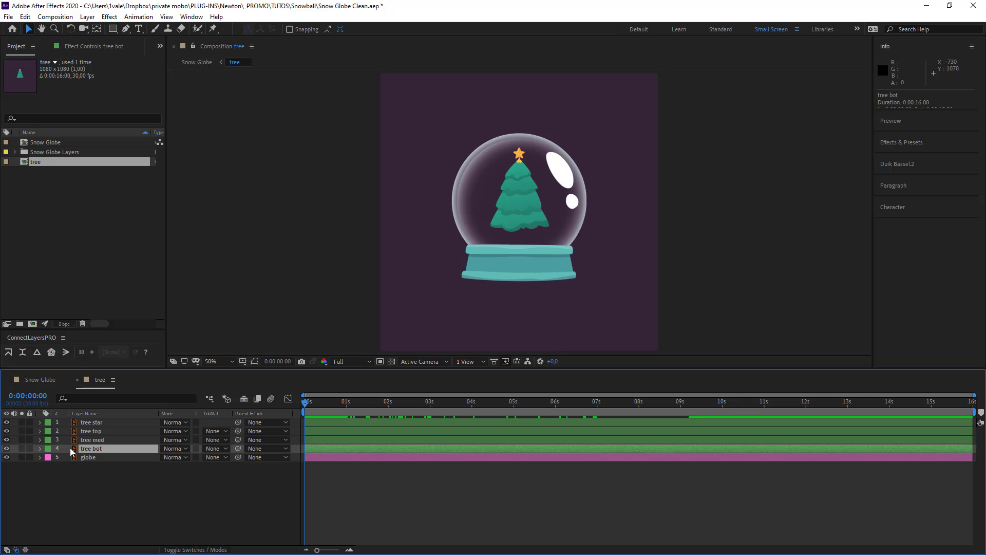
pyautogui.click(254, 362)
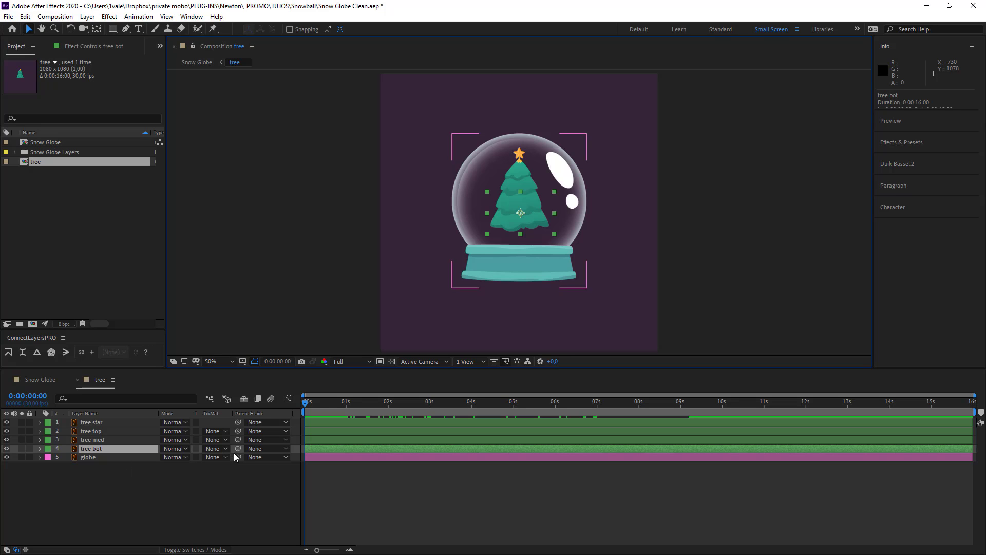
pyautogui.moveTo(239, 449); pyautogui.dragTo(119, 456)
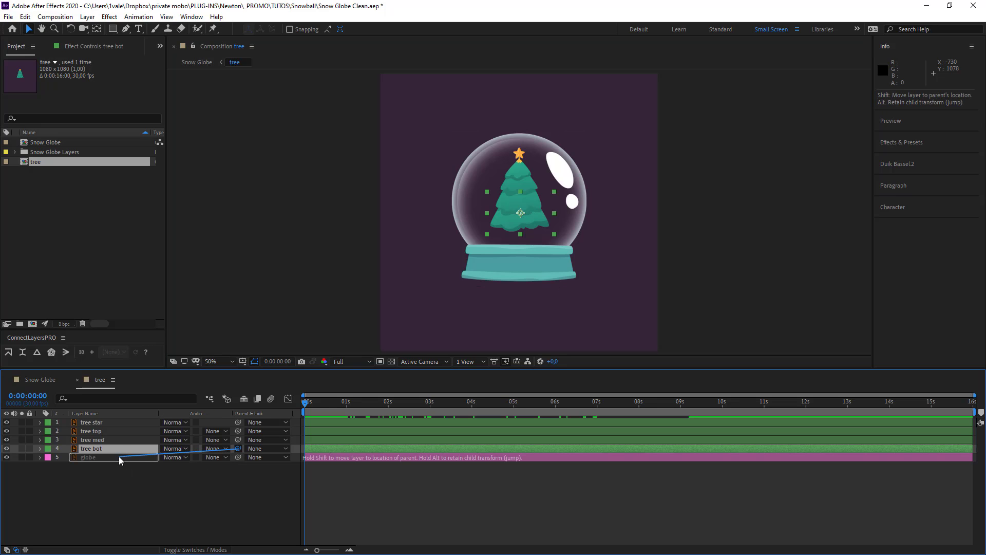
pyautogui.click(138, 488)
pyautogui.click(6, 457)
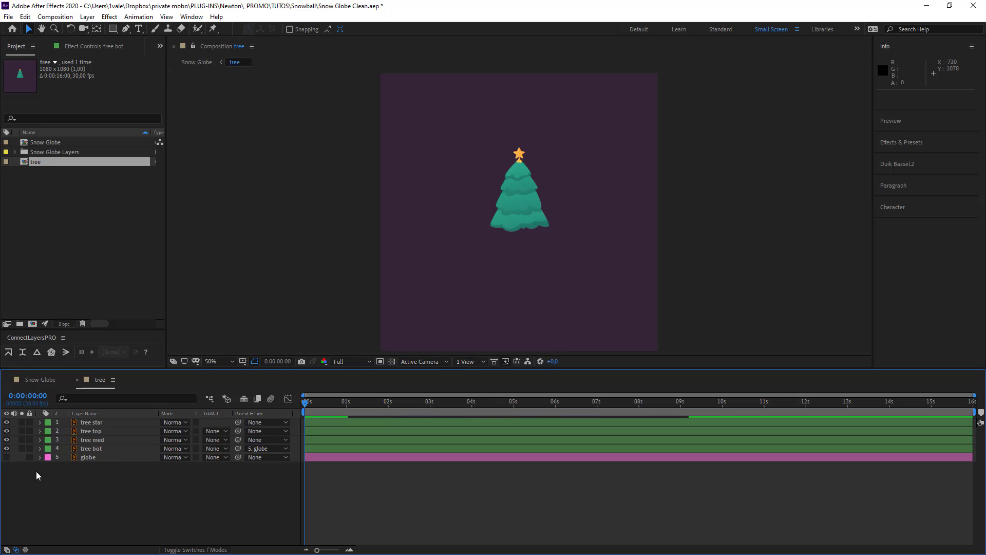
# - Inspect the tree artwork up close and locate the Newton 3 command among the composition commands
pyautogui.scroll(2, 501, 239)
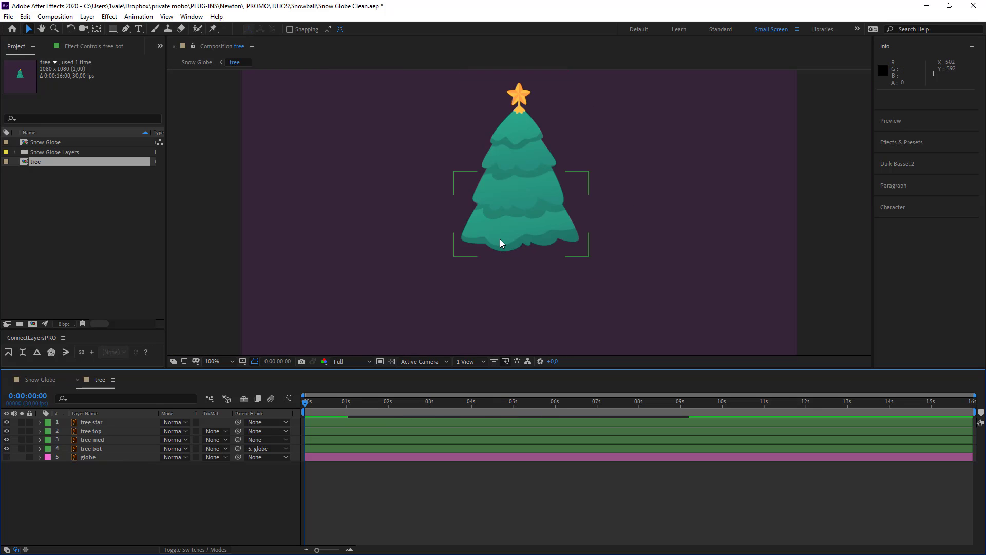
pyautogui.scroll(-2, 530, 202)
pyautogui.scroll(4, 519, 215)
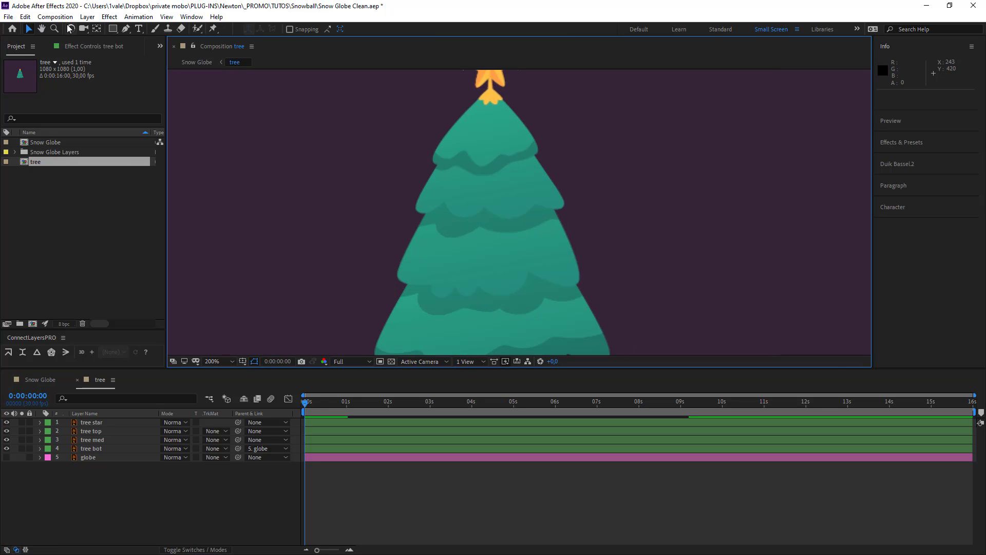
pyautogui.click(55, 16)
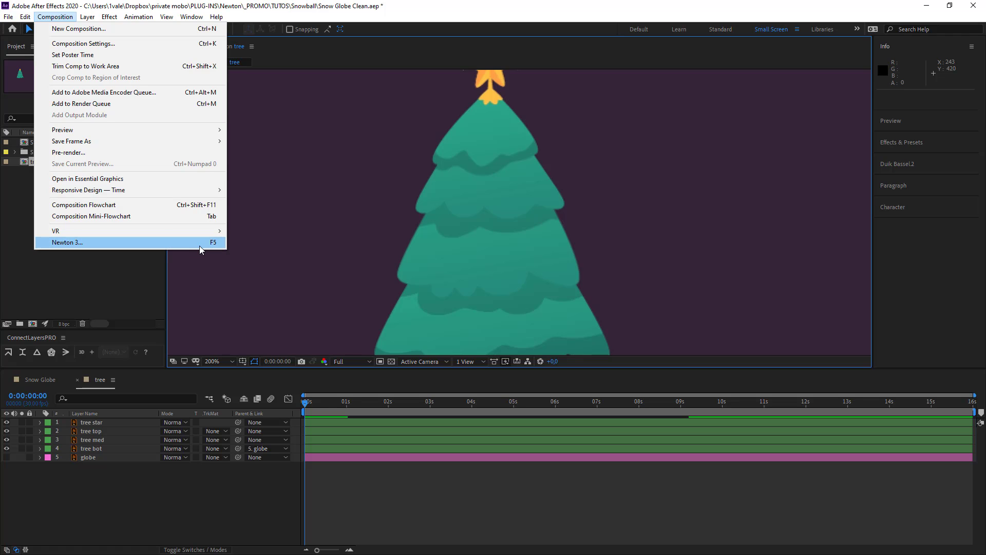
pyautogui.click(370, 257)
pyautogui.press('/')
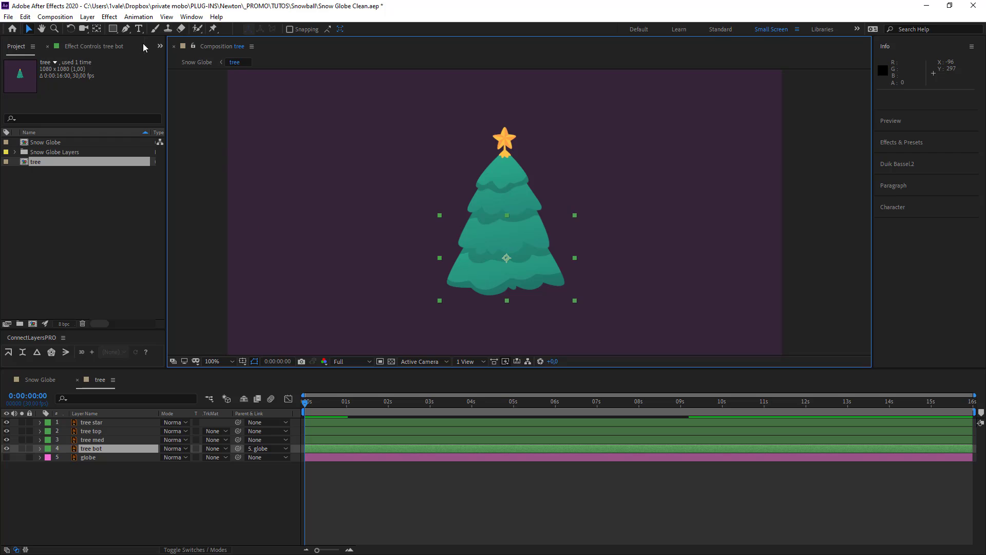
pyautogui.click(57, 17)
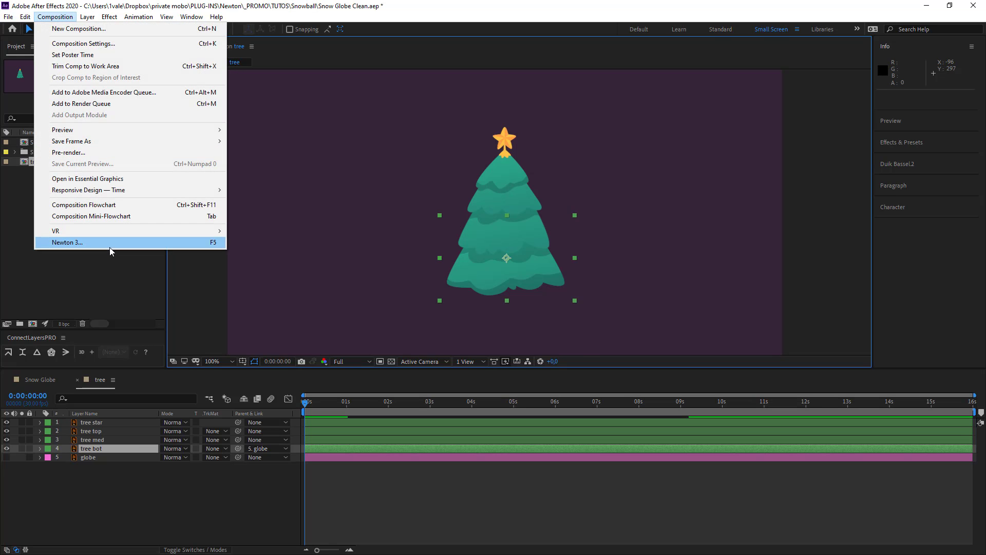
# - Open the keyboard shortcuts editor and remove the F5 shortcut from the Newton 3 command
pyautogui.moveTo(25, 21)
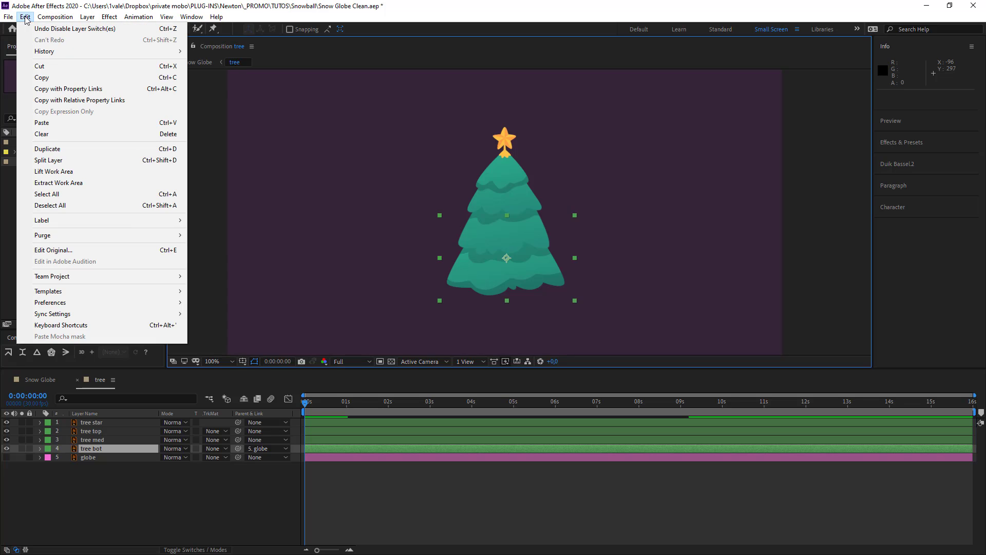
pyautogui.moveTo(87, 295)
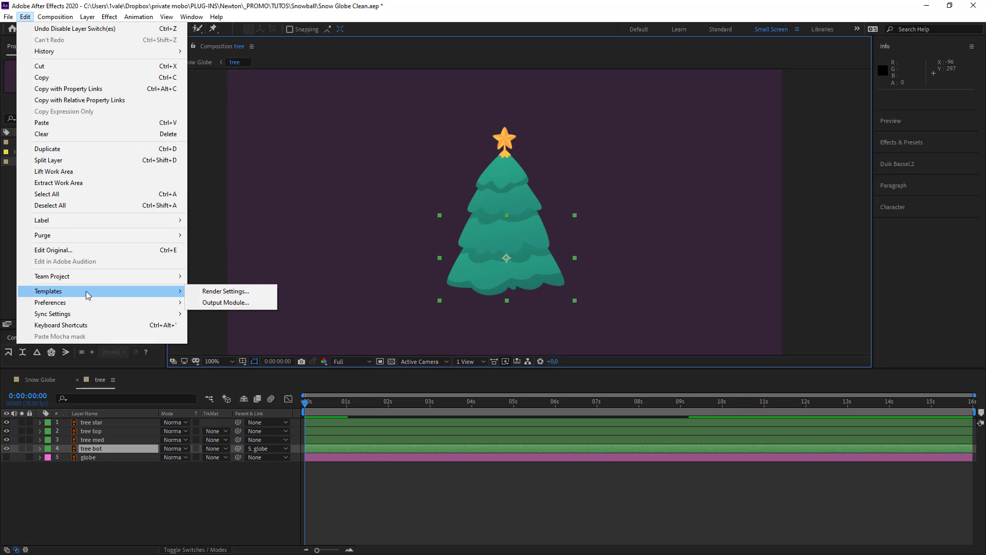
pyautogui.click(98, 325)
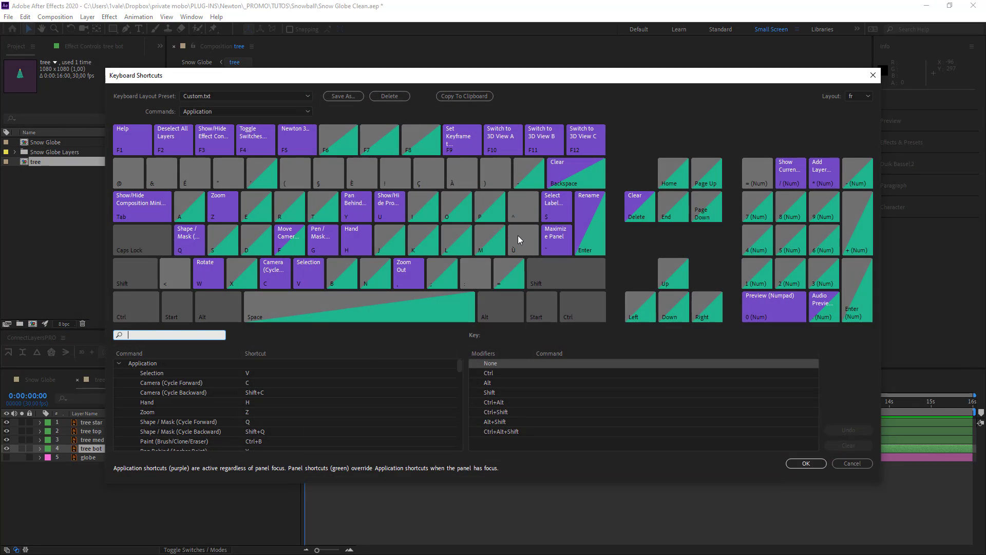
pyautogui.click(309, 142)
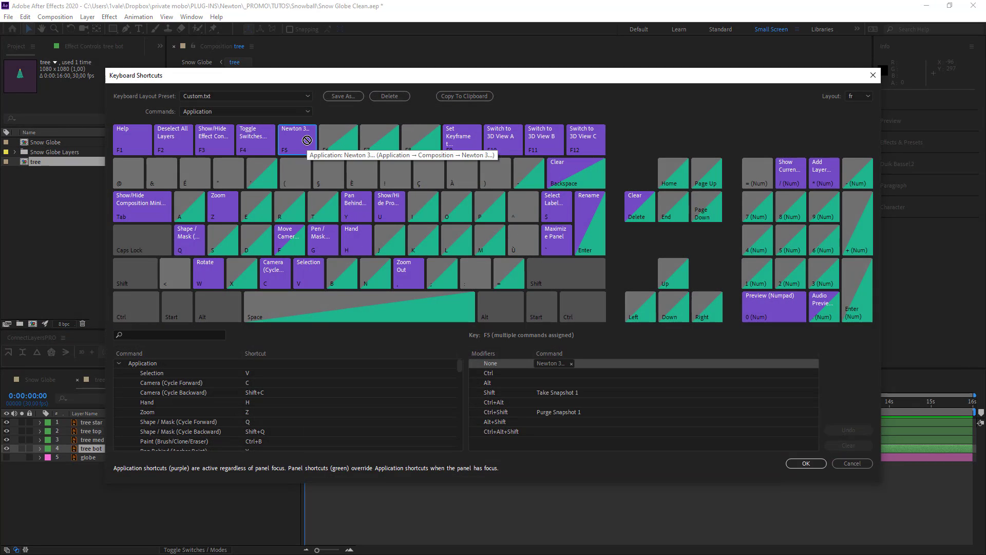
pyautogui.click(571, 363)
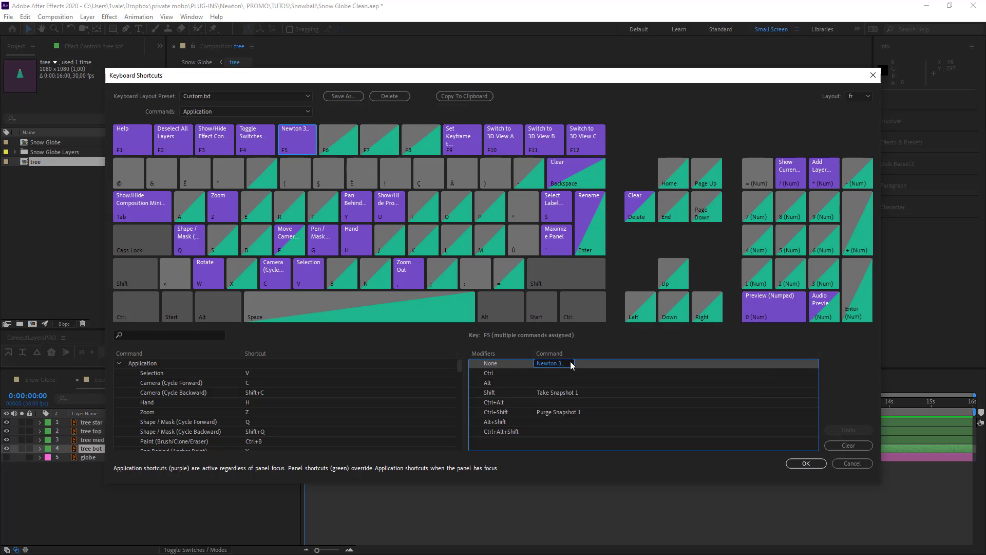
pyautogui.click(572, 364)
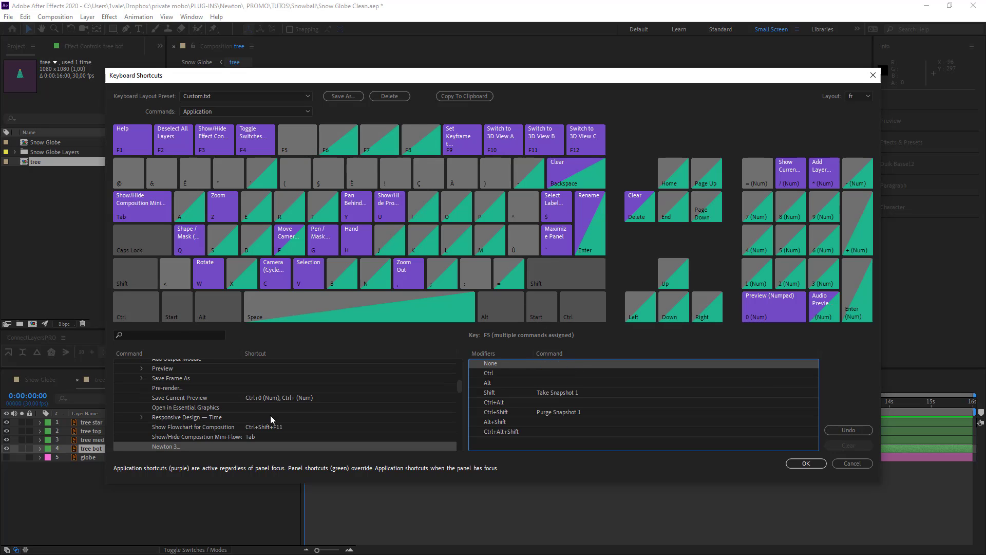
# - Search the shortcut commands for "newton" and assign F5 without modifiers to Newton 3
pyautogui.click(179, 335)
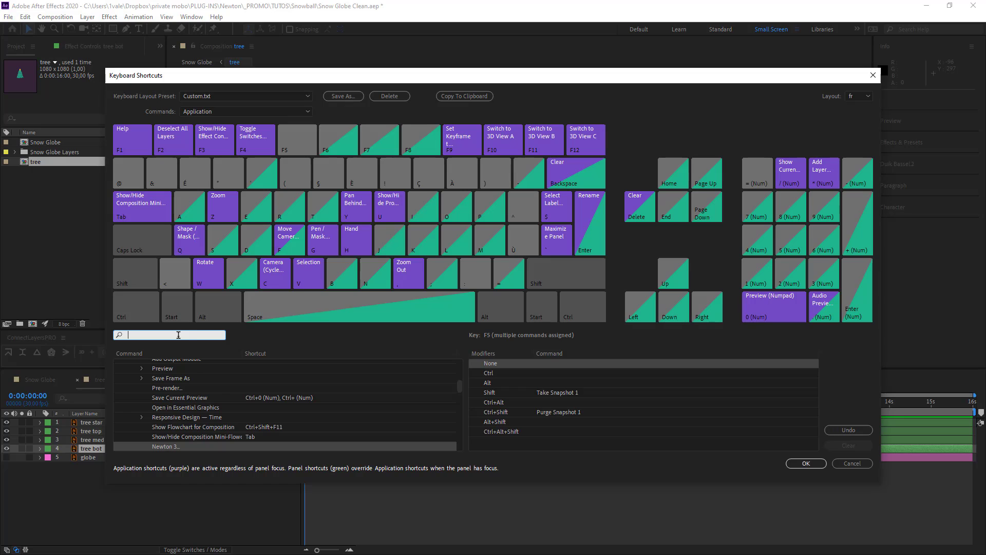
pyautogui.write('newt')
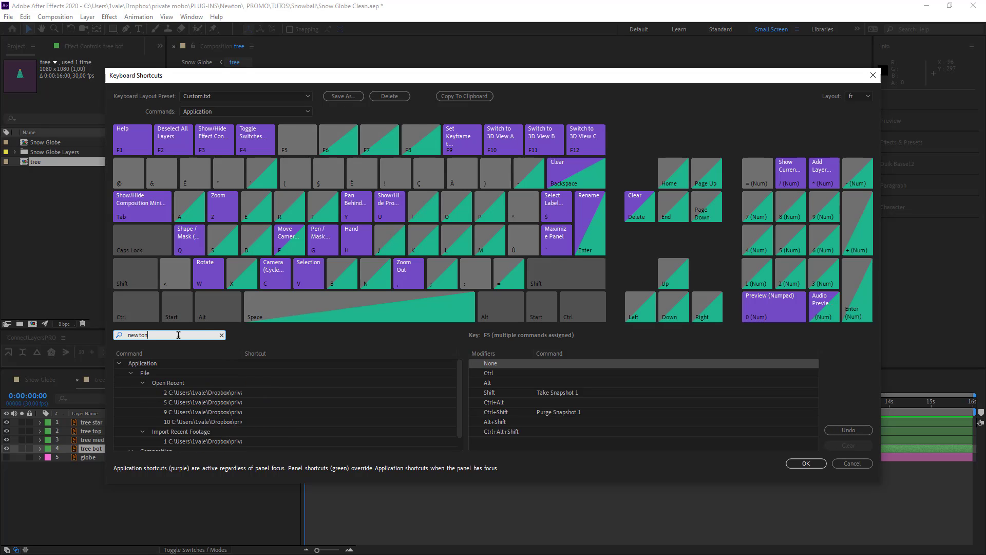
pyautogui.write('on')
pyautogui.scroll(-1, 244, 410)
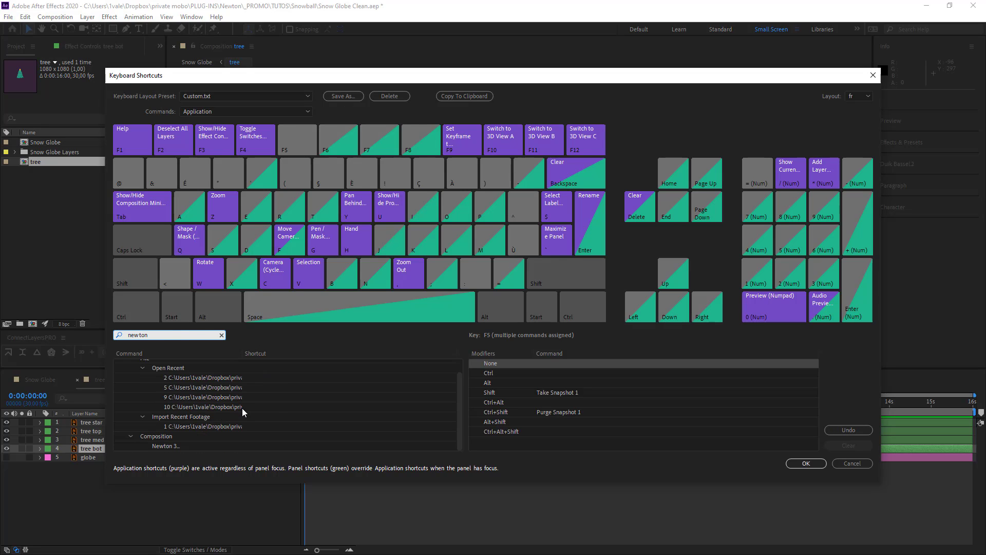
pyautogui.click(180, 445)
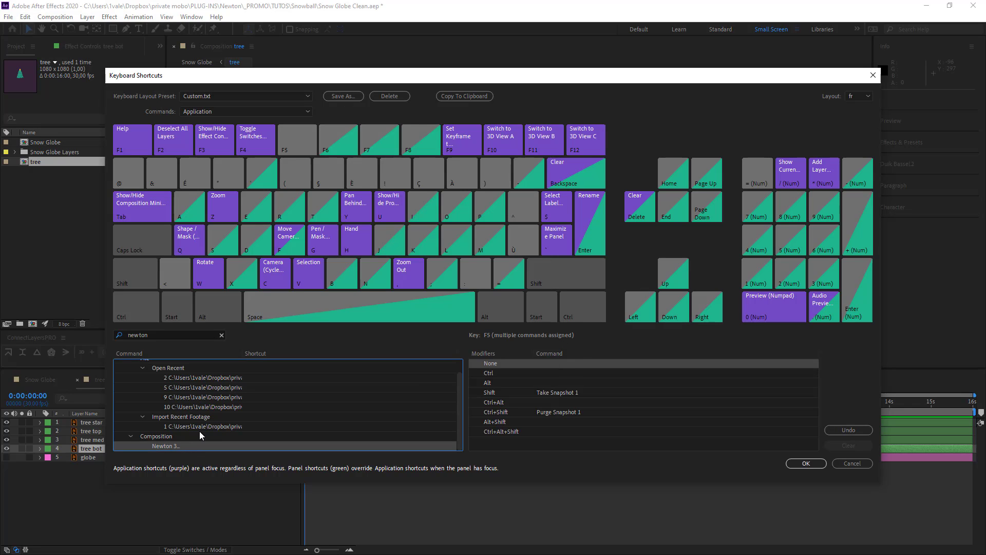
pyautogui.click(555, 364)
pyautogui.moveTo(328, 450); pyautogui.dragTo(306, 144)
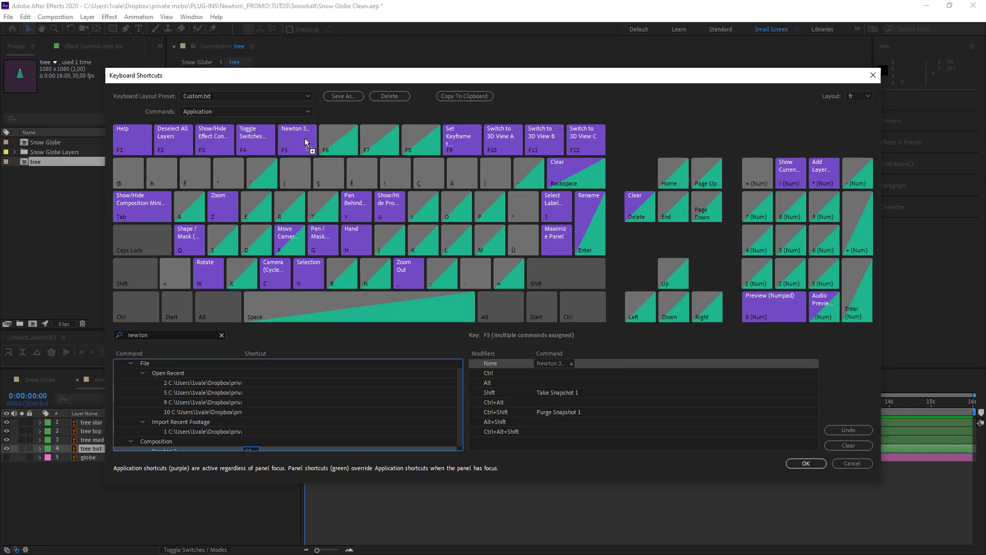
# - Save the keyboard shortcut changes and launch Newton 3 on the tree composition
pyautogui.click(593, 374)
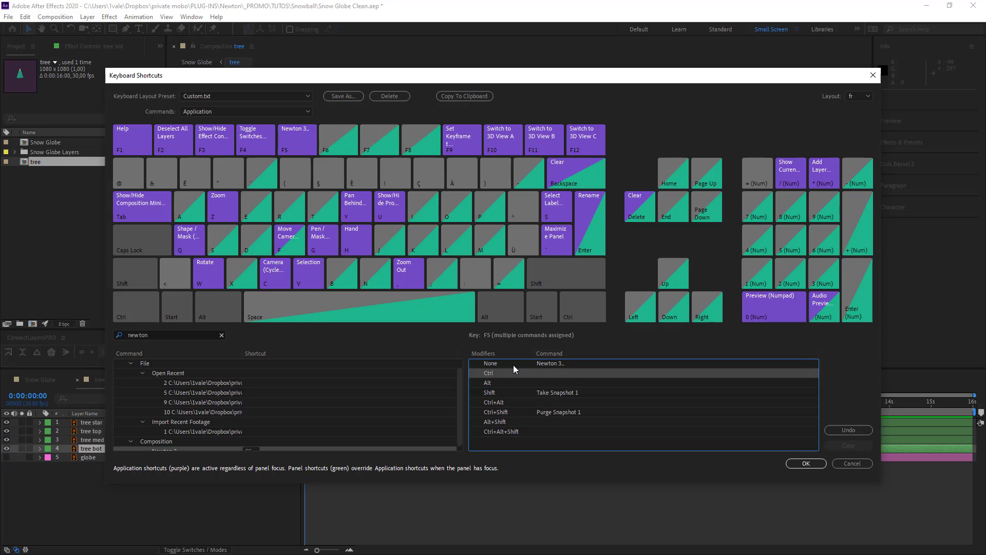
pyautogui.click(513, 365)
pyautogui.click(806, 464)
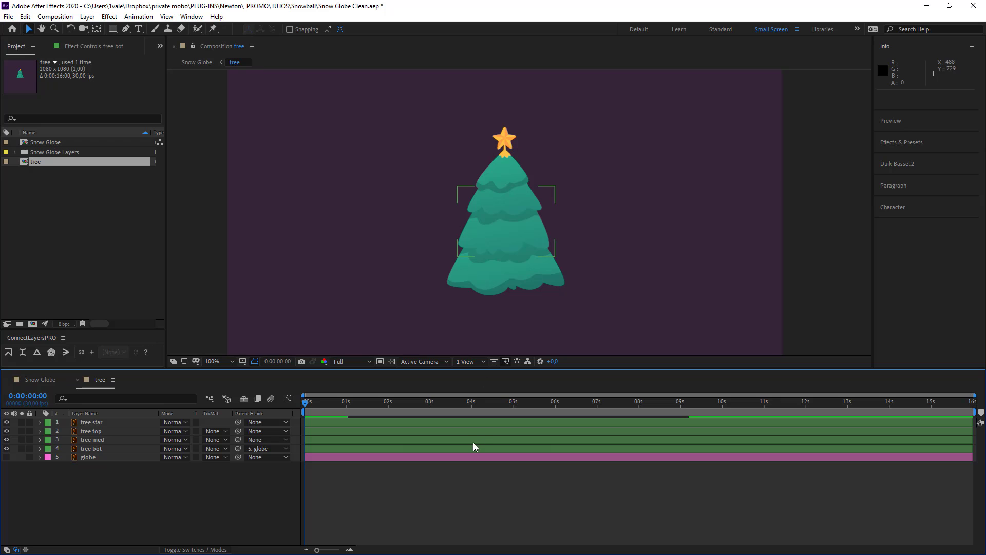
pyautogui.press('F5')
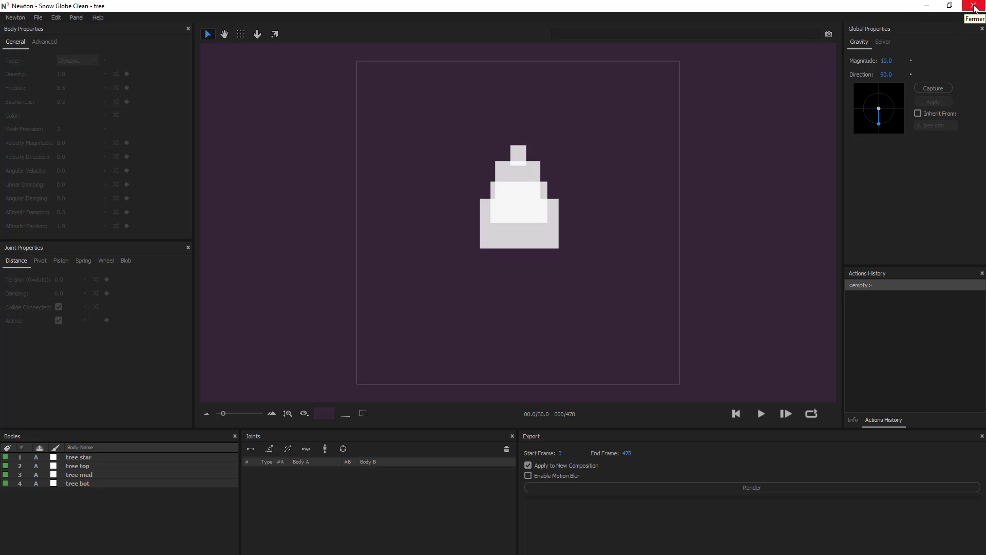
# - Play a test simulation of the tree bodies, rewind it and close Newton
pyautogui.click(760, 417)
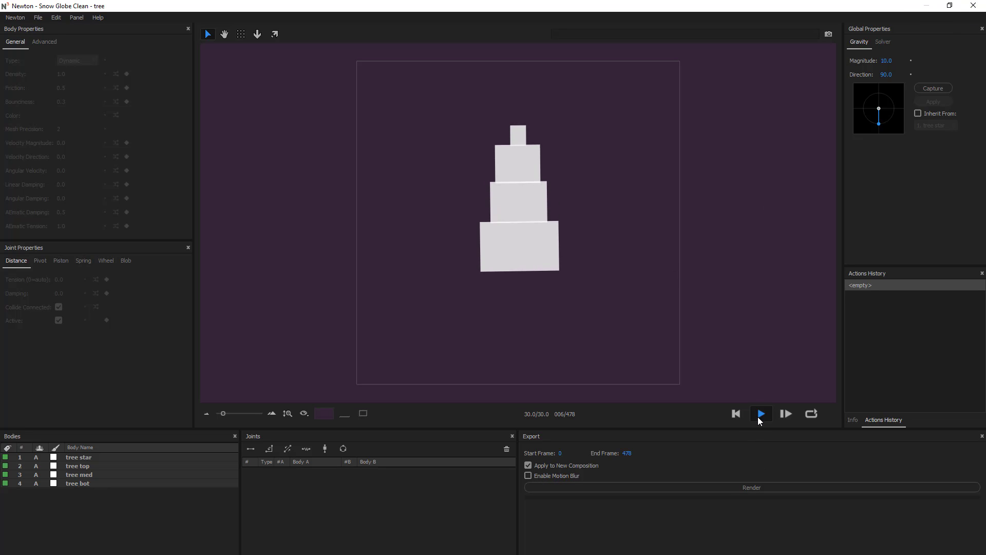
pyautogui.click(736, 414)
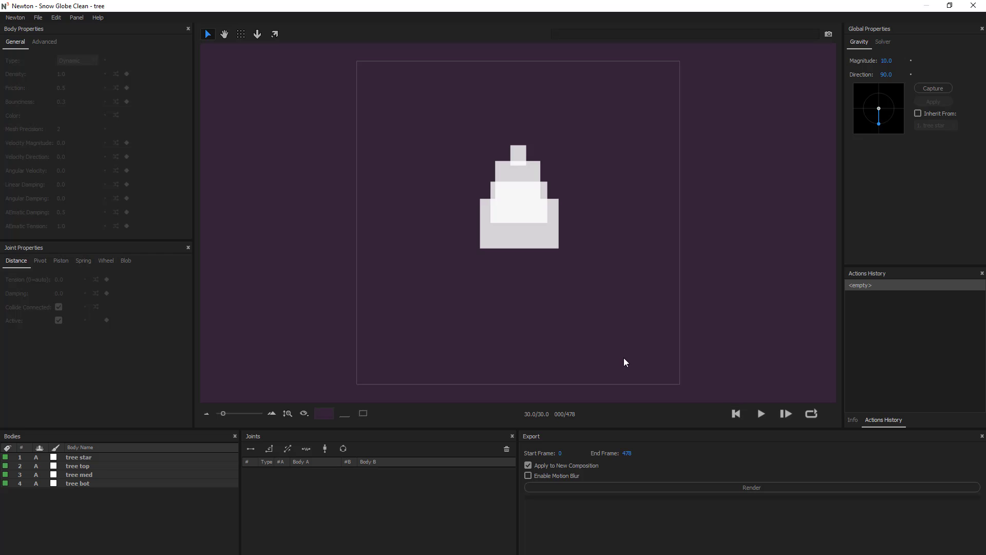
pyautogui.click(972, 7)
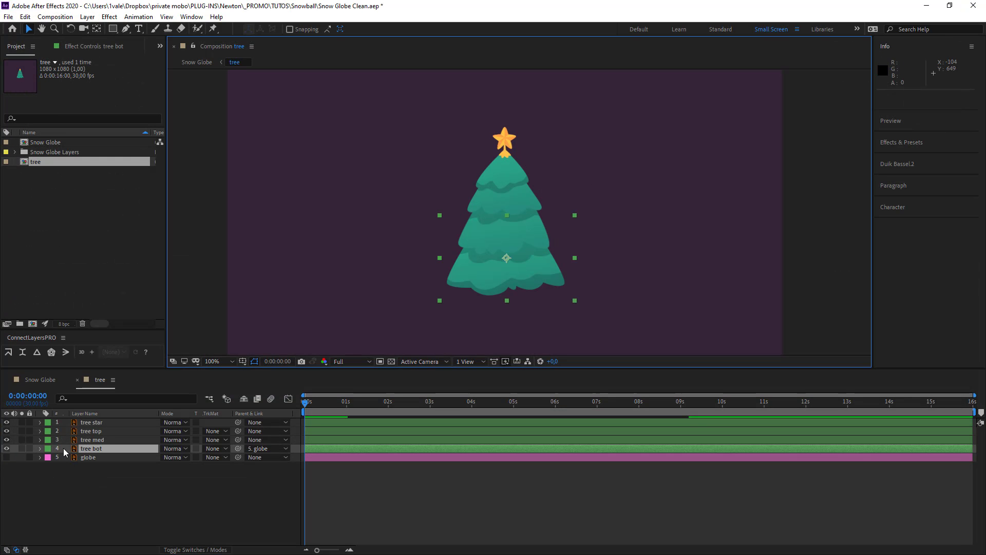
# - Isolate the tree bot, tree med and tree top layers one by one to examine how their shapes and bounding boxes overlap
pyautogui.click(21, 448)
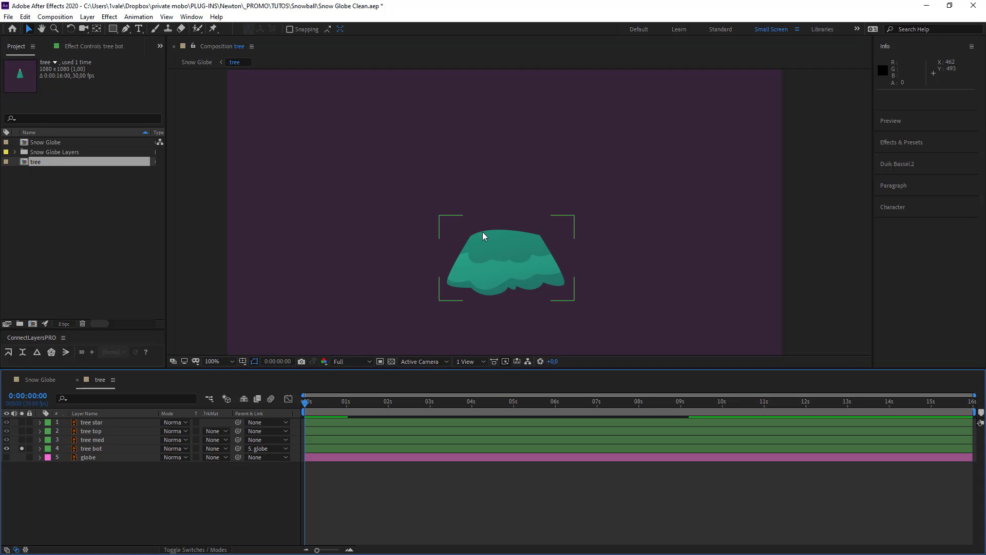
pyautogui.click(21, 440)
pyautogui.click(22, 449)
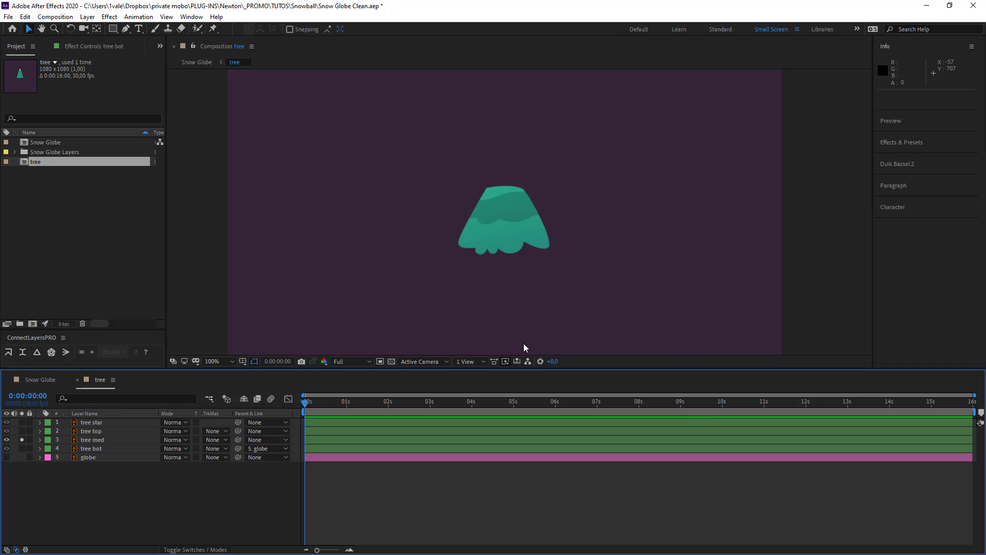
pyautogui.click(500, 216)
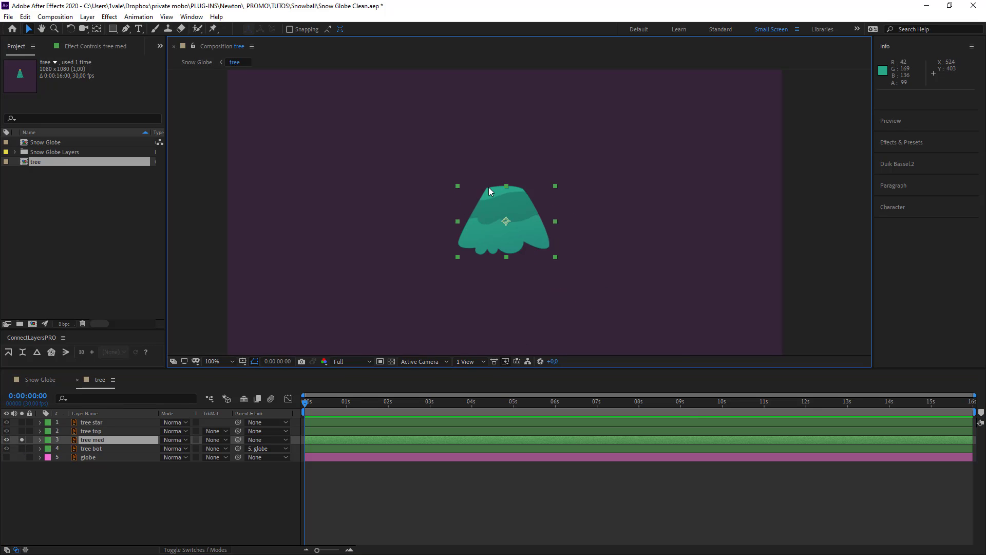
pyautogui.click(21, 440)
pyautogui.click(22, 431)
pyautogui.click(522, 217)
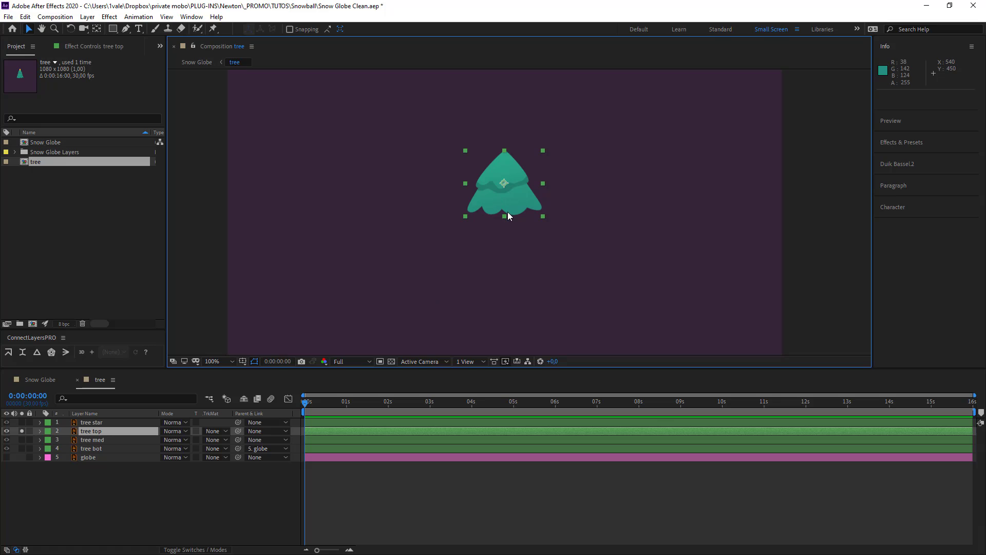
pyautogui.click(22, 430)
# - Isolate the tree bot layer and add a rectangular mask covering its full bounds
pyautogui.click(22, 448)
pyautogui.click(90, 448)
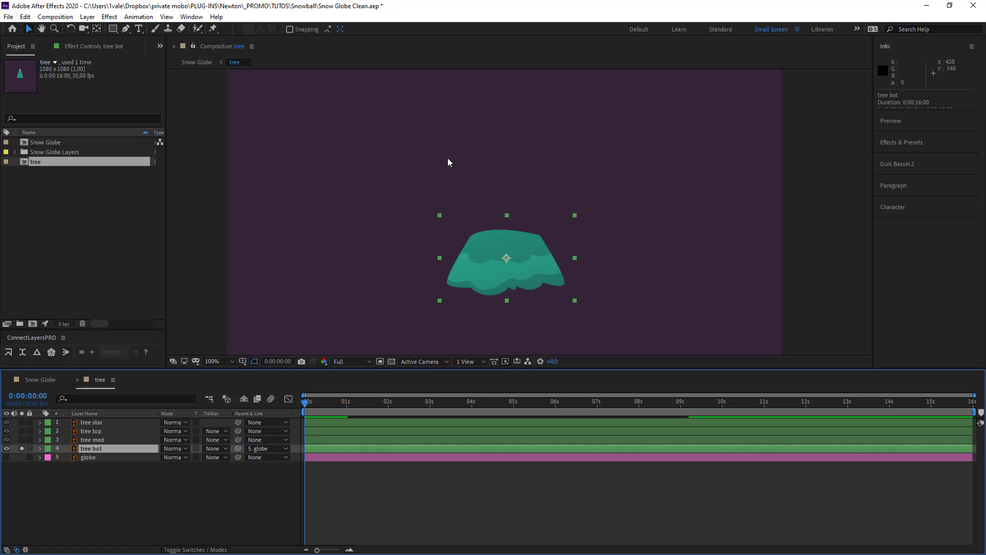
pyautogui.click(114, 30)
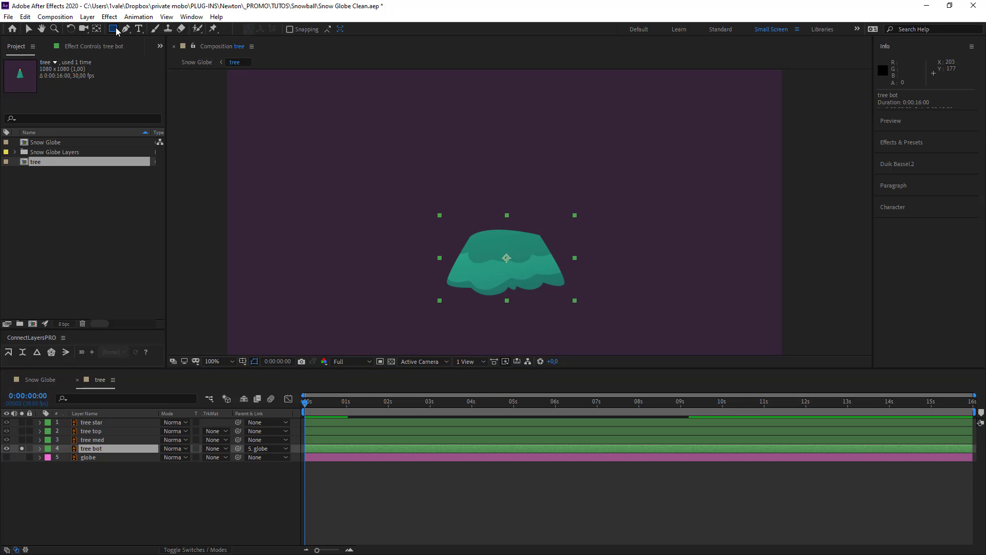
pyautogui.doubleClick(113, 29)
pyautogui.press('v')
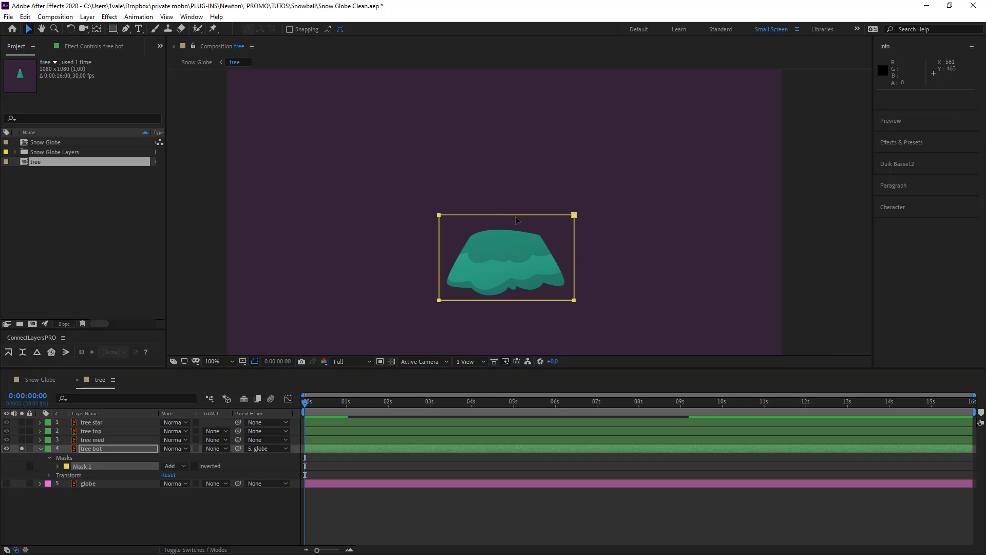
# - Lower the top edge of the tree bot mask to about 80% of its height and show all the tree layers again
pyautogui.doubleClick(516, 216)
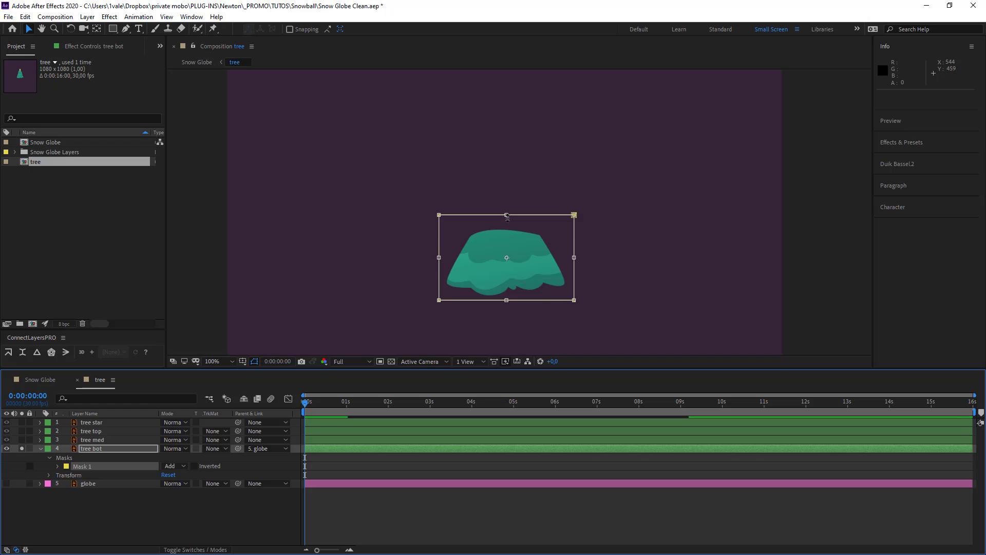
pyautogui.moveTo(507, 216); pyautogui.dragTo(516, 234)
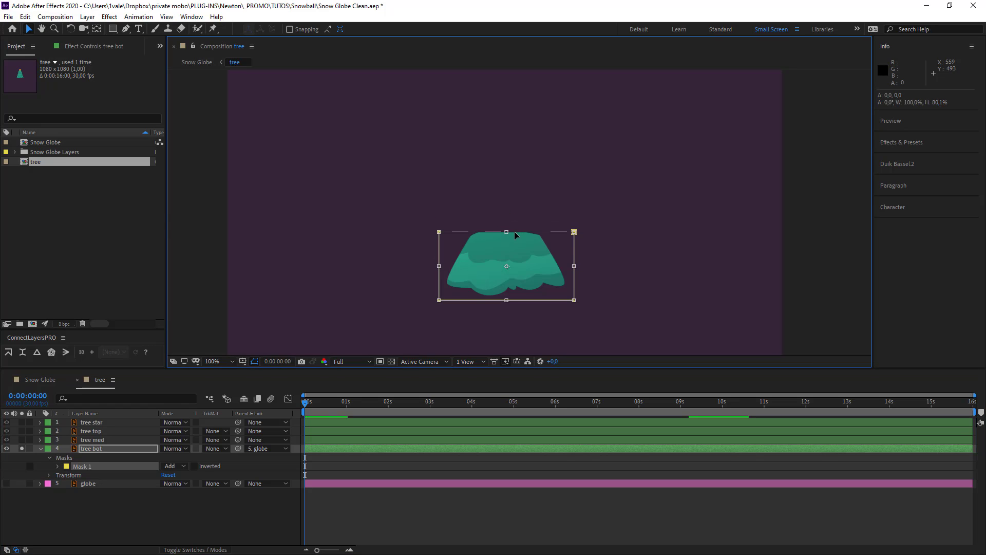
pyautogui.press('Return')
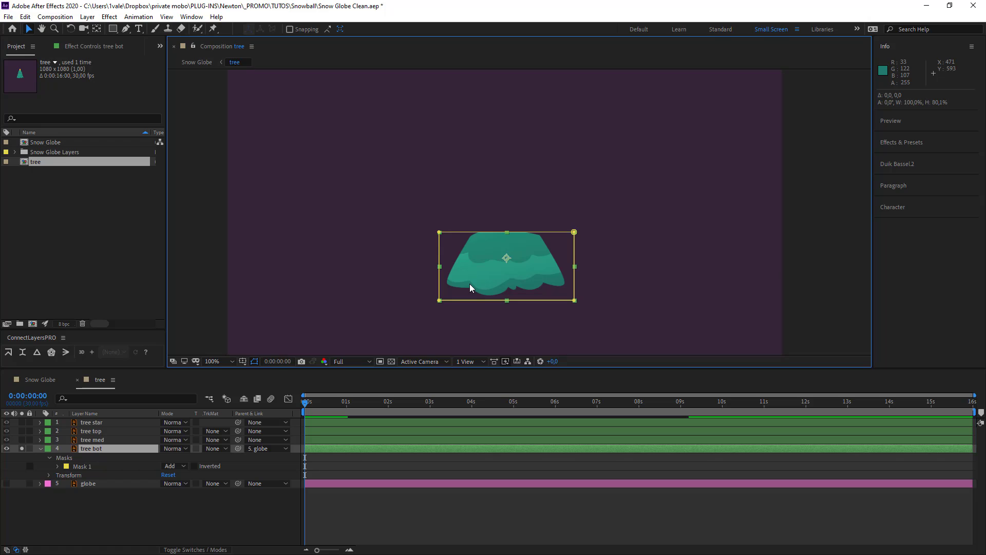
pyautogui.click(22, 448)
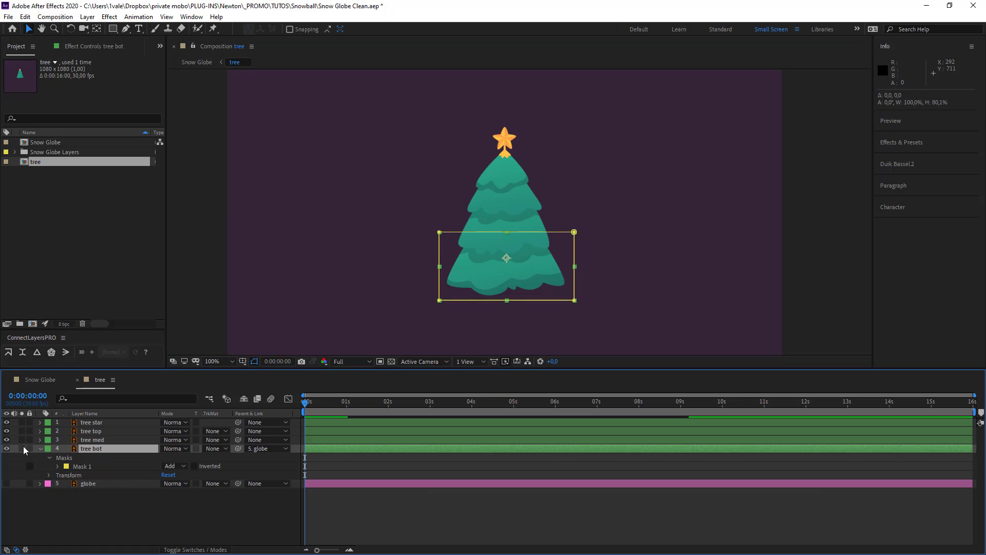
# - Check the tree star and tree top layers in isolation, and launch Newton 3 on the tree composition
pyautogui.click(91, 422)
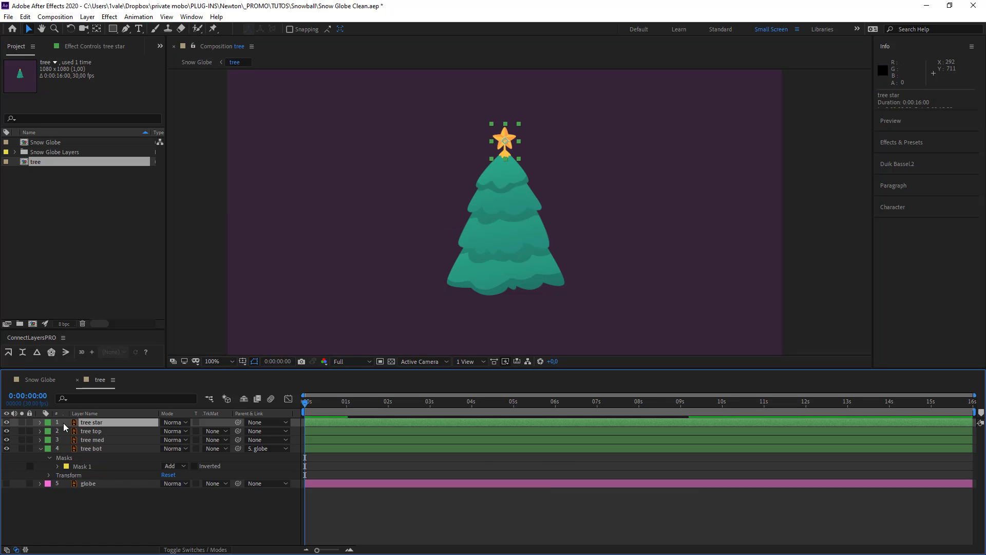
pyautogui.click(23, 422)
pyautogui.click(23, 422)
pyautogui.click(23, 431)
pyautogui.click(23, 431)
pyautogui.click(198, 514)
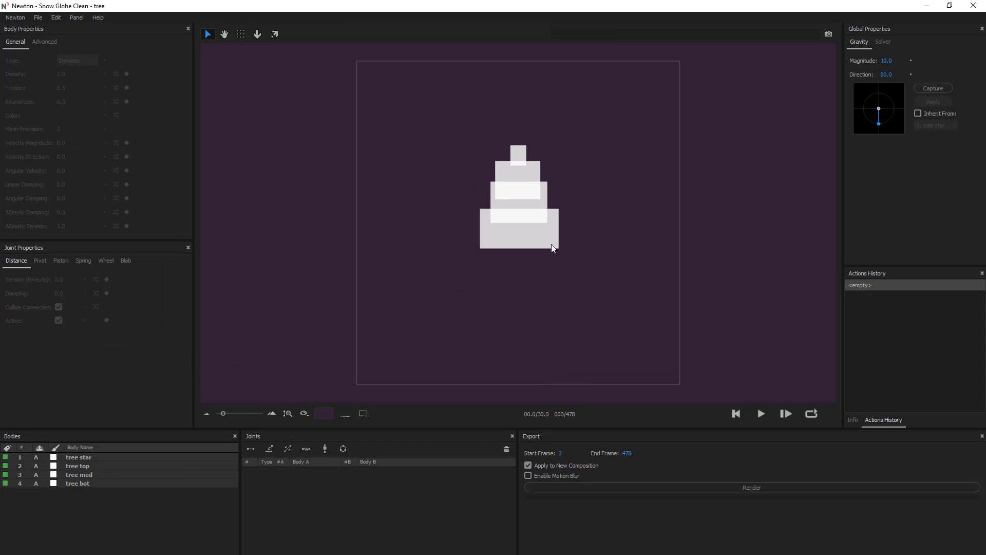
# - Set the body type of the tree bot body to Kinematic
pyautogui.click(553, 249)
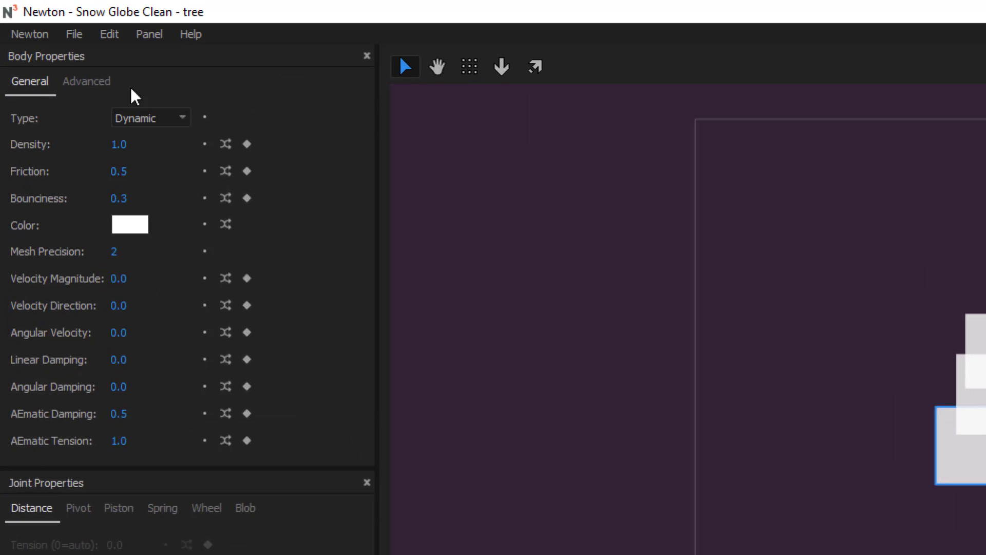
pyautogui.click(160, 124)
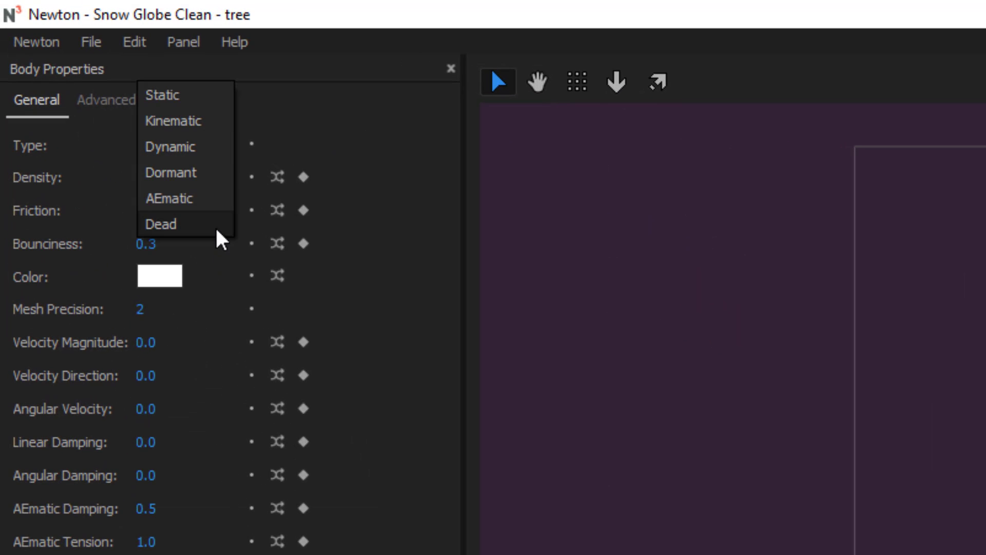
pyautogui.click(201, 120)
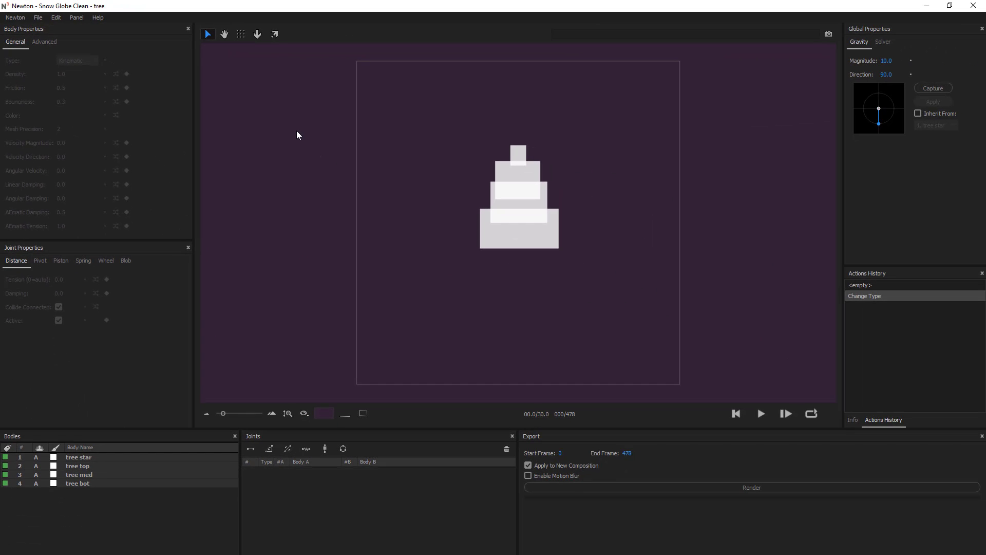
# - Play the simulation with the kinematic tree bot body, rewind it and close Newton
pyautogui.click(761, 415)
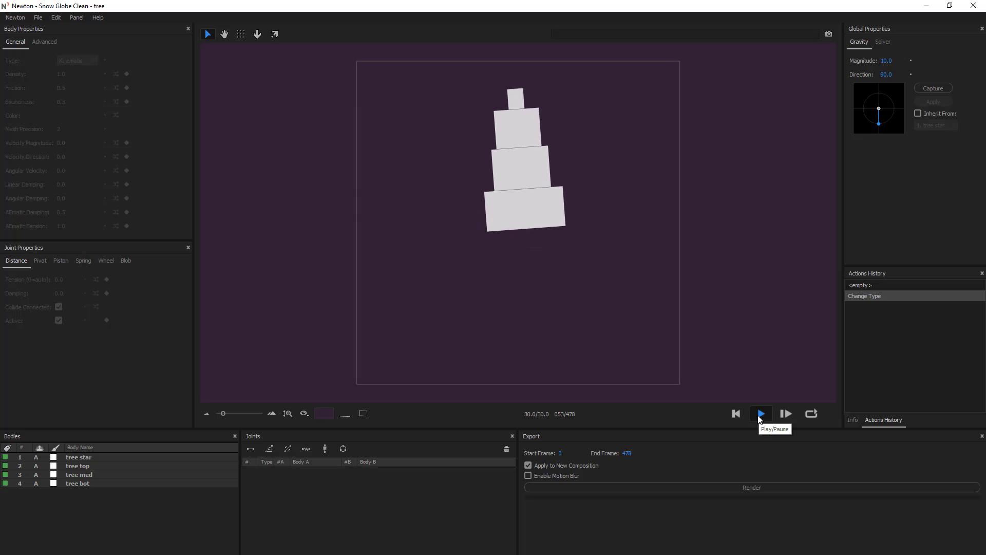
pyautogui.moveTo(488, 208); pyautogui.dragTo(532, 196)
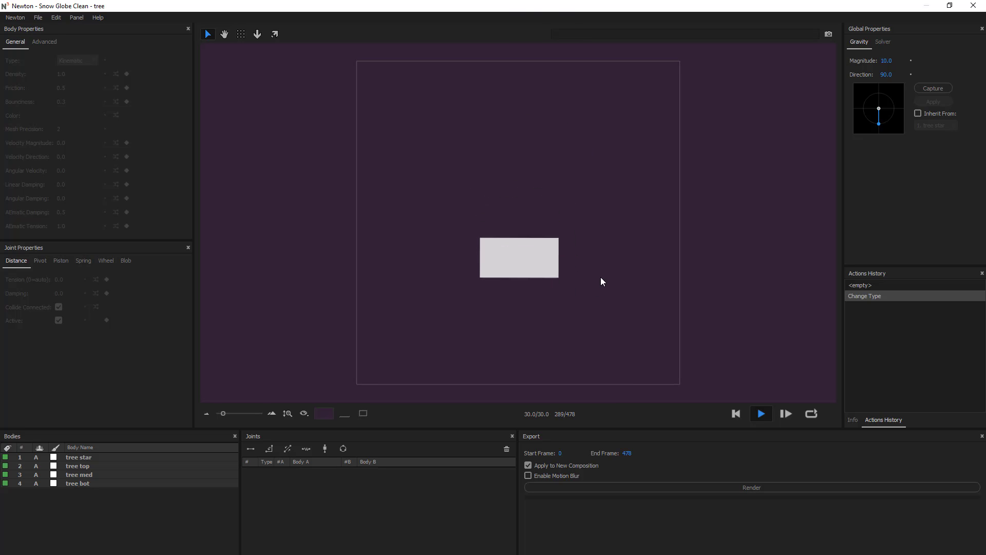
pyautogui.click(737, 414)
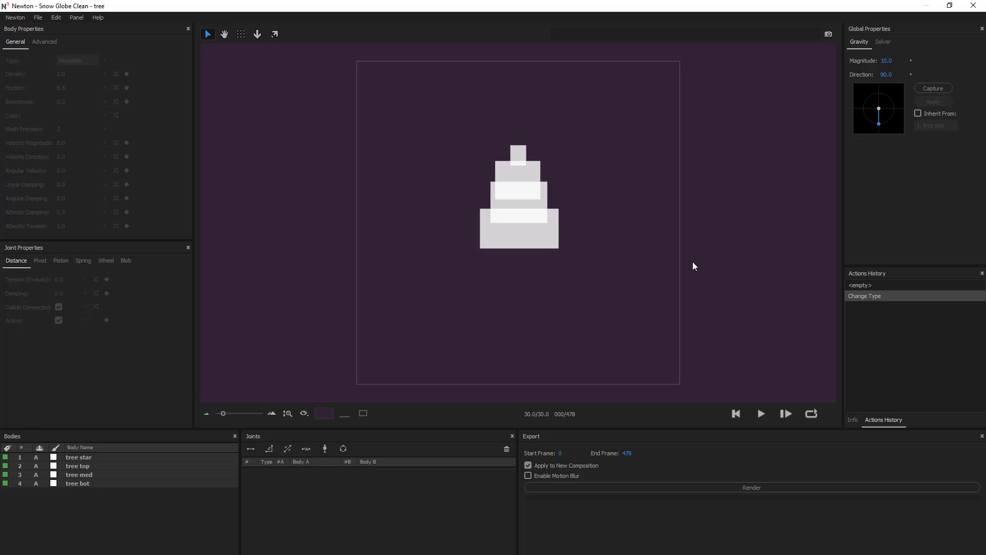
pyautogui.click(974, 5)
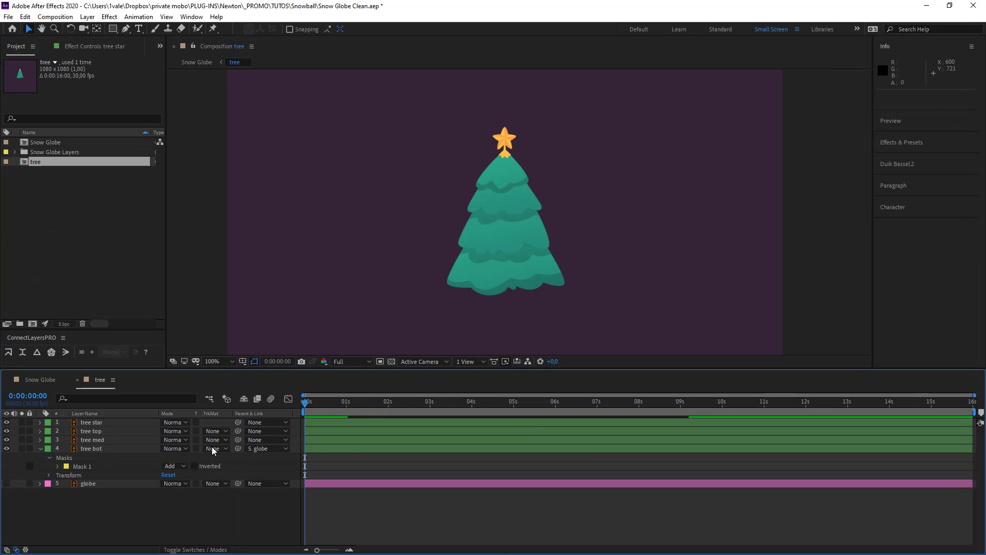
# - Copy the globe layer's last Position and Rotation keyframes and paste them at 0:00:15:29
pyautogui.click(93, 484)
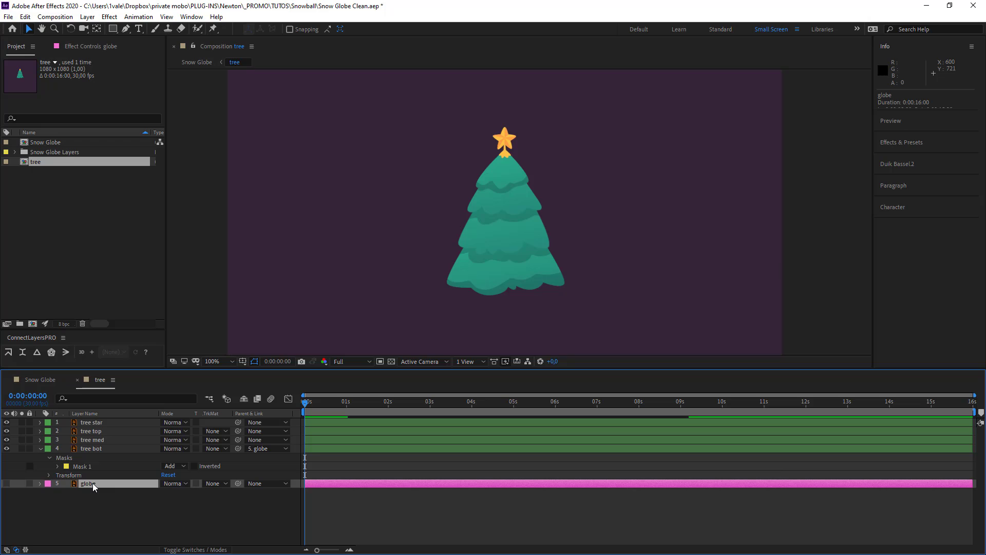
pyautogui.press('u')
pyautogui.moveTo(697, 513); pyautogui.dragTo(685, 493)
pyautogui.hotkey('ctrl', 'c')
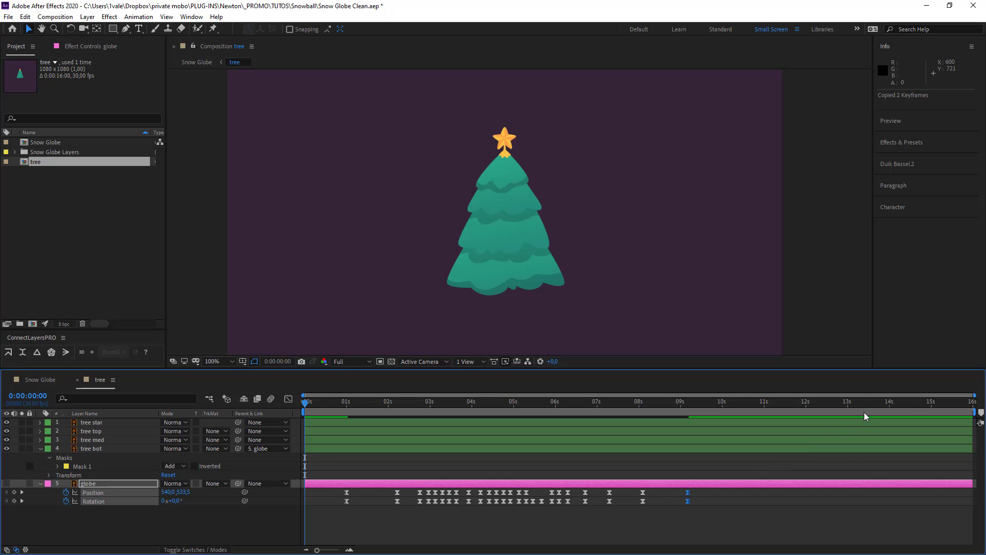
pyautogui.click(972, 401)
pyautogui.hotkey('ctrl', 'v')
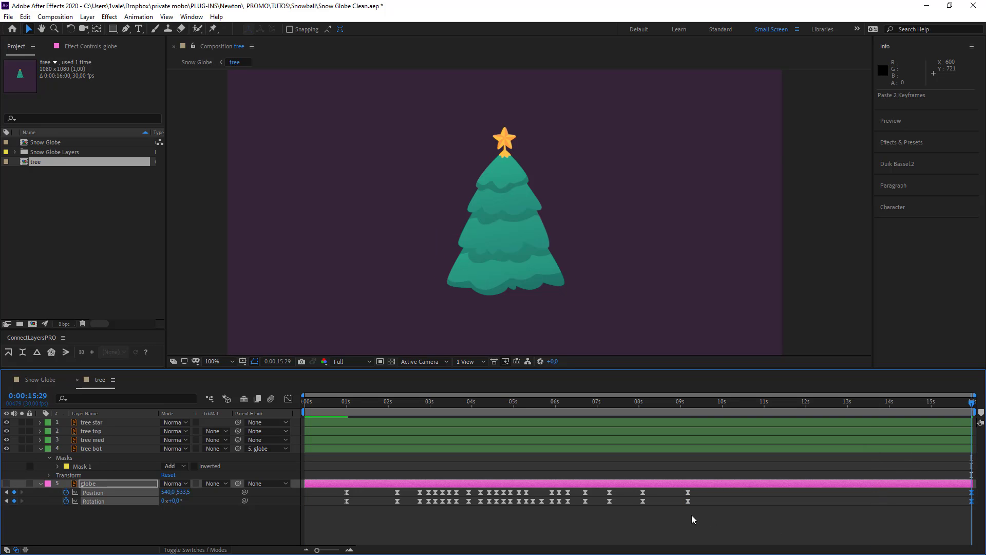
# - Check the globe's final keyframes, relaunch Newton 3 on the tree composition, and play and rewind the simulation
pyautogui.moveTo(682, 512); pyautogui.dragTo(976, 478)
pyautogui.moveTo(697, 512); pyautogui.dragTo(686, 489)
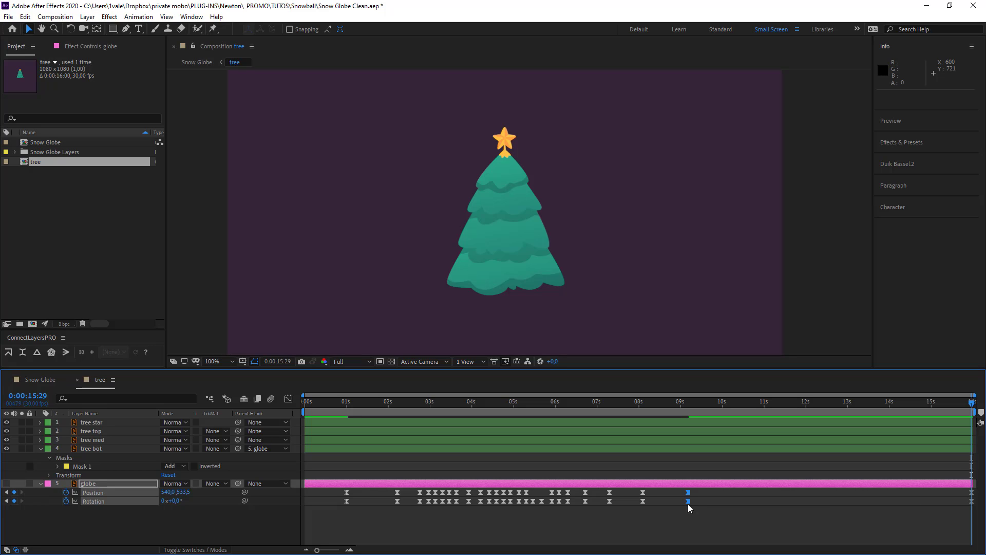
pyautogui.click(630, 526)
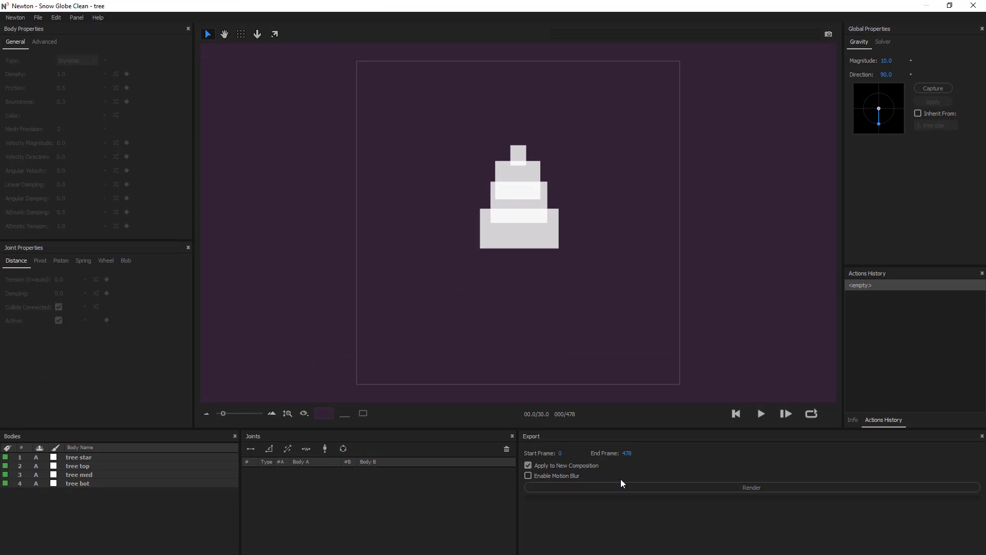
pyautogui.click(763, 415)
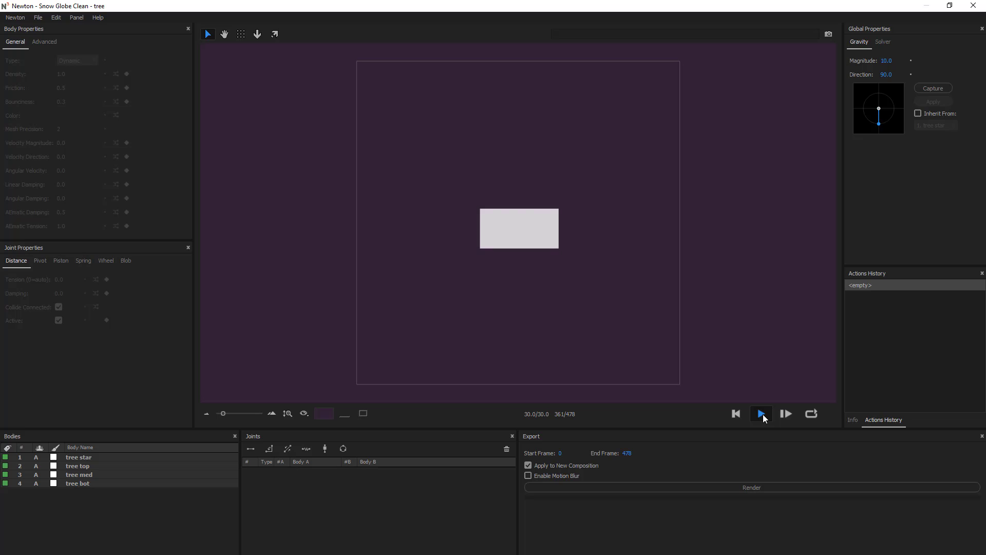
pyautogui.click(737, 414)
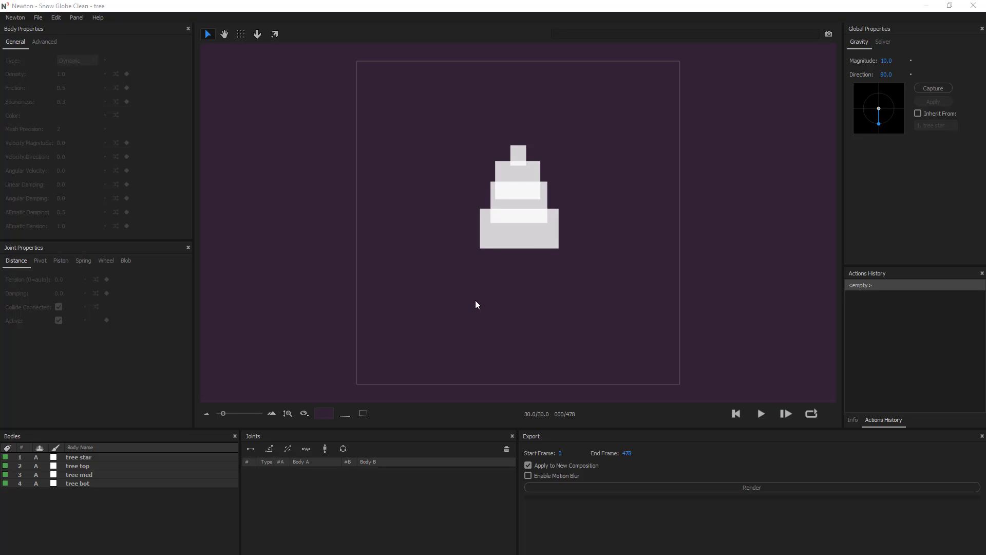
# - Switch to the second After Effects window, open the antenna_CC_2020 sample project and launch Newton 3 on its Antenna composition
pyautogui.hotkey('alt', 'Tab')
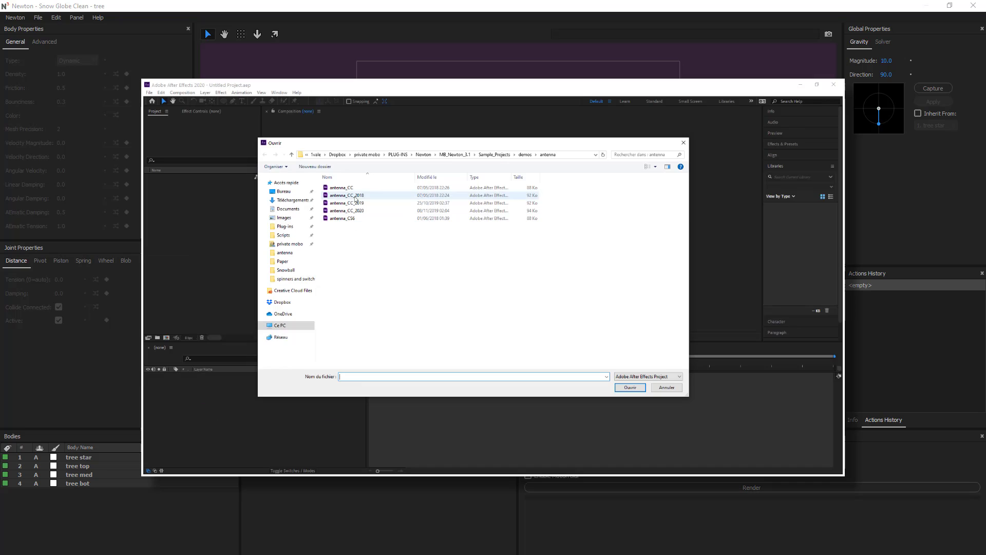
pyautogui.doubleClick(361, 213)
pyautogui.click(182, 93)
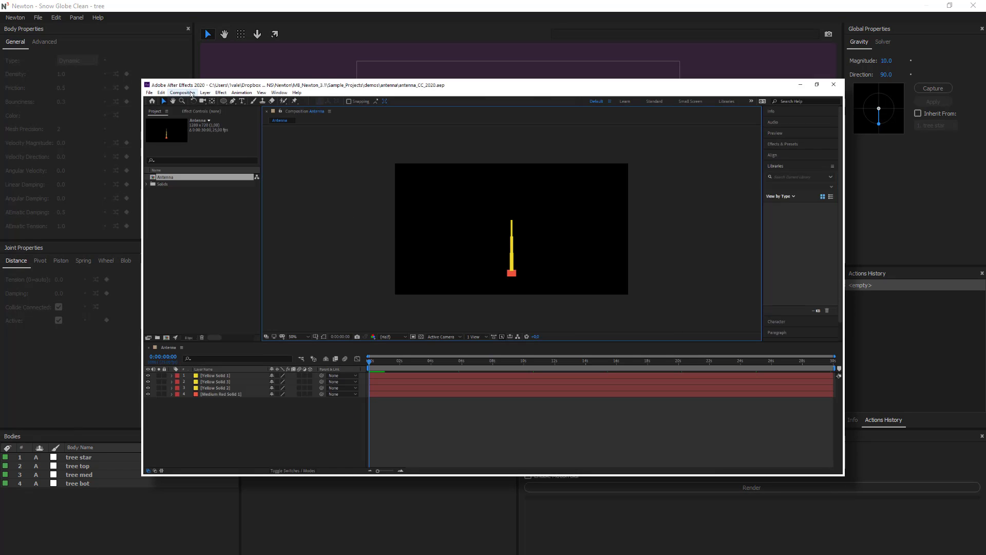
pyautogui.click(195, 254)
# - Load the saved settings file for the antenna sample in Newton and play its simulation
pyautogui.click(170, 93)
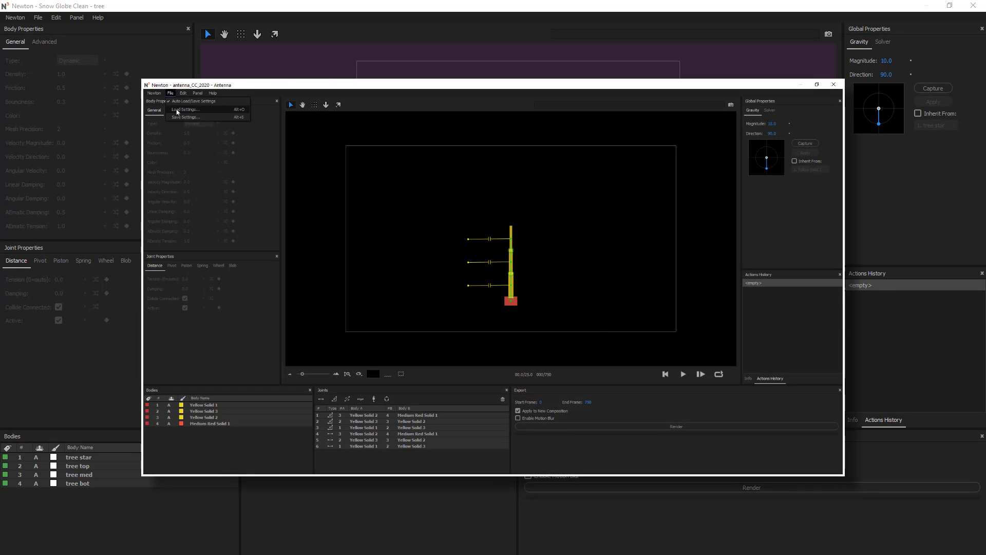
pyautogui.click(190, 109)
pyautogui.doubleClick(437, 237)
pyautogui.click(683, 379)
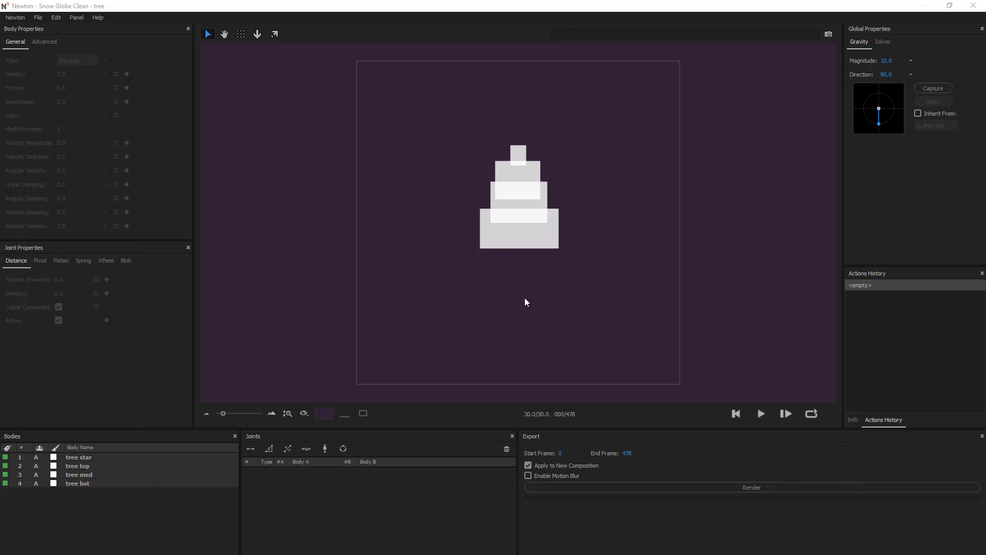
# - Select all four tree bodies and connect them in a chain with pivot joints
pyautogui.click(505, 245)
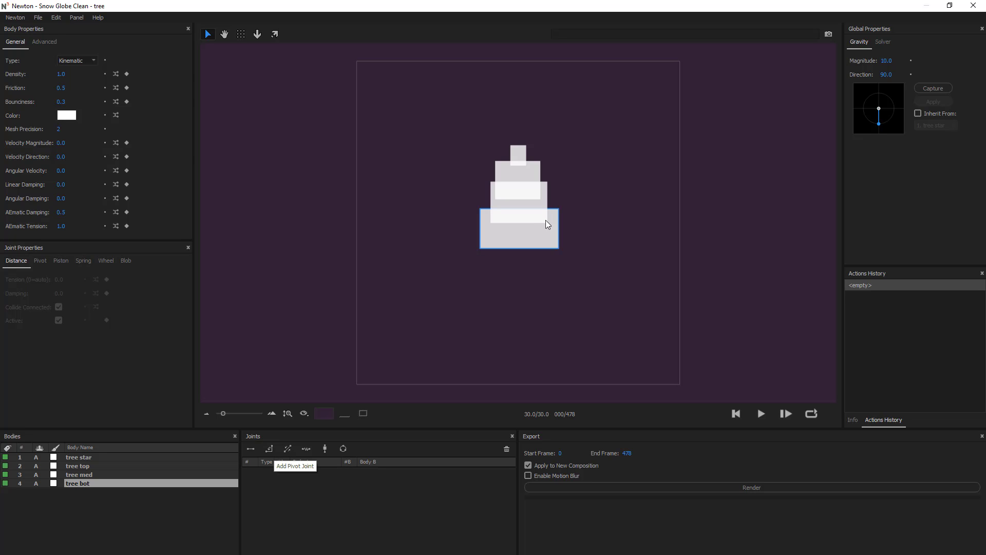
pyautogui.moveTo(467, 272); pyautogui.dragTo(540, 65)
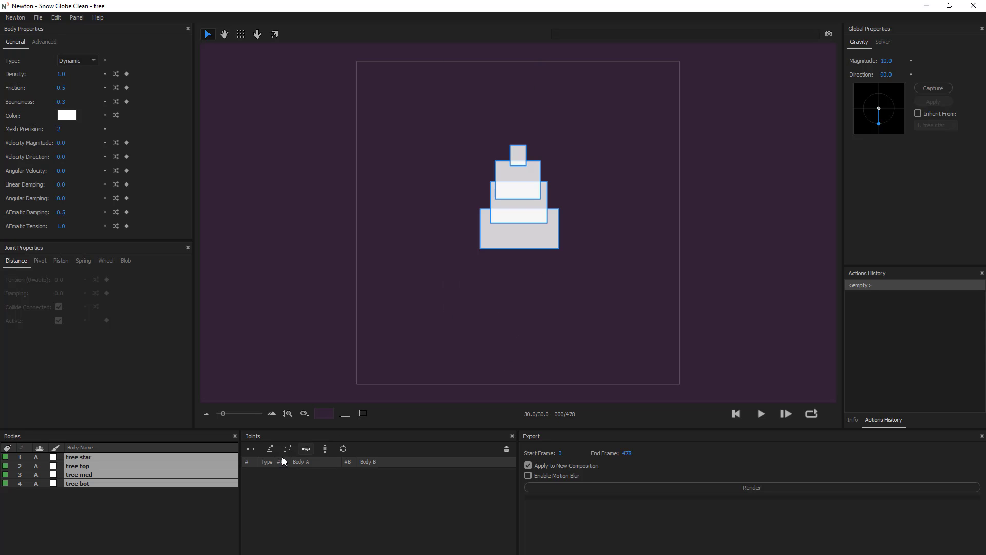
pyautogui.click(268, 450)
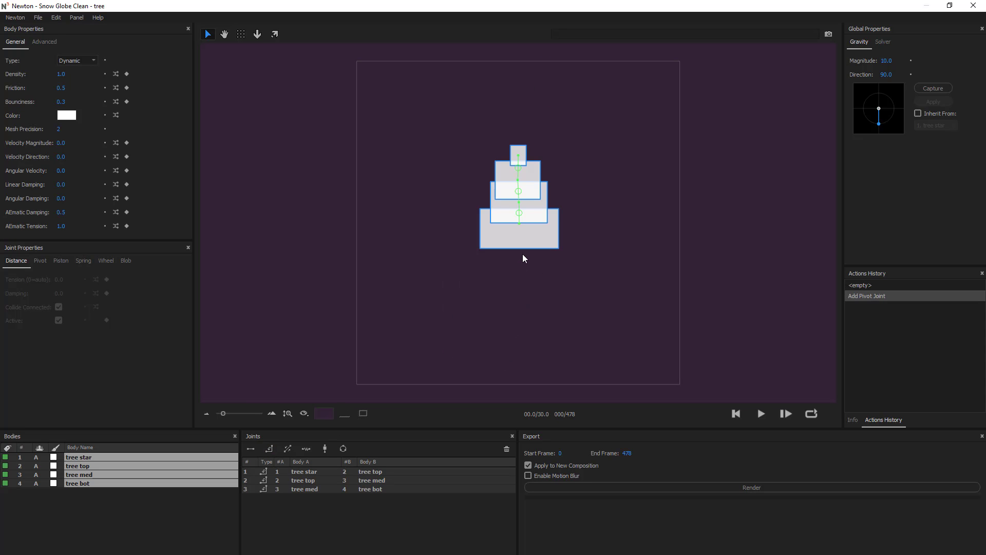
# - Set the color of all four tree bodies to dark olive #555500 and clear the selection
pyautogui.click(65, 116)
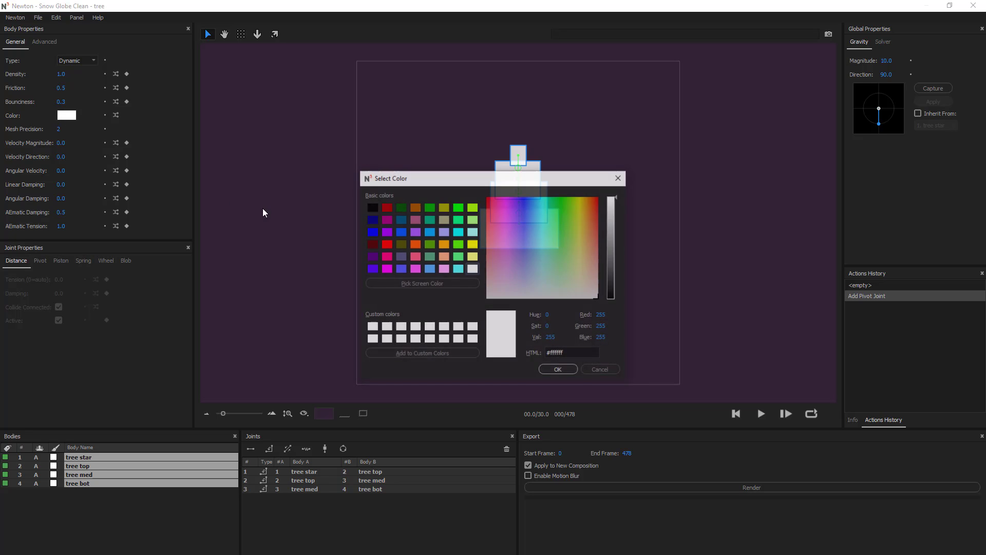
pyautogui.moveTo(447, 178); pyautogui.dragTo(262, 179)
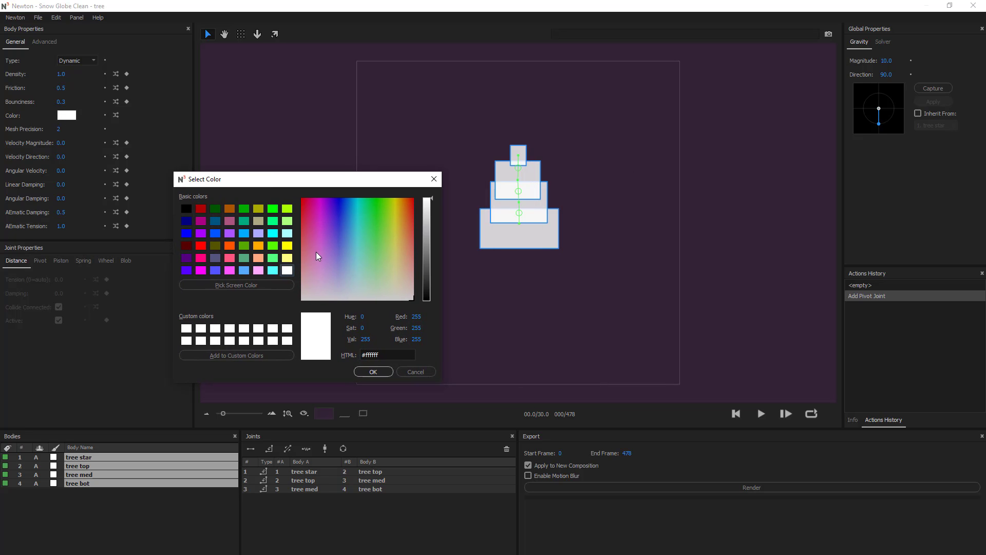
pyautogui.click(244, 209)
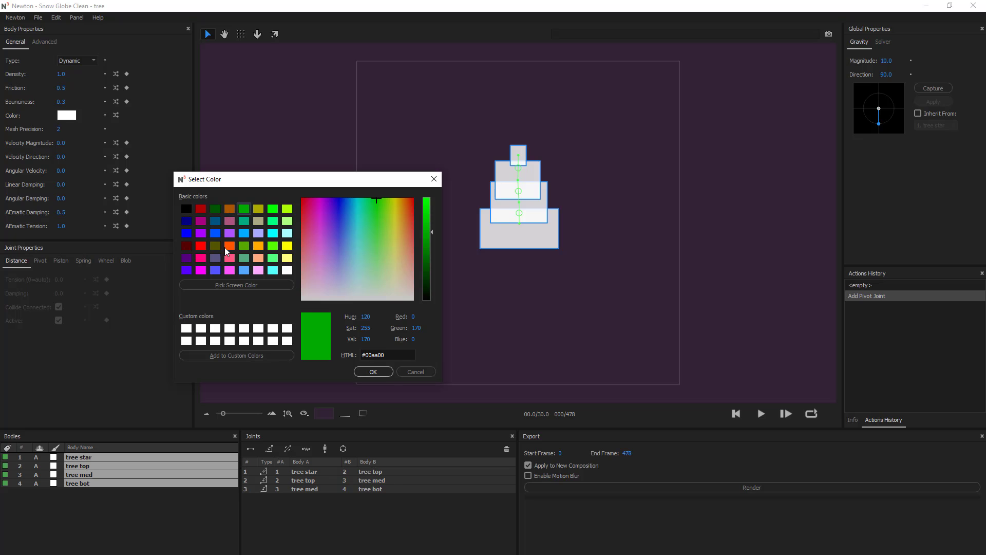
pyautogui.click(218, 246)
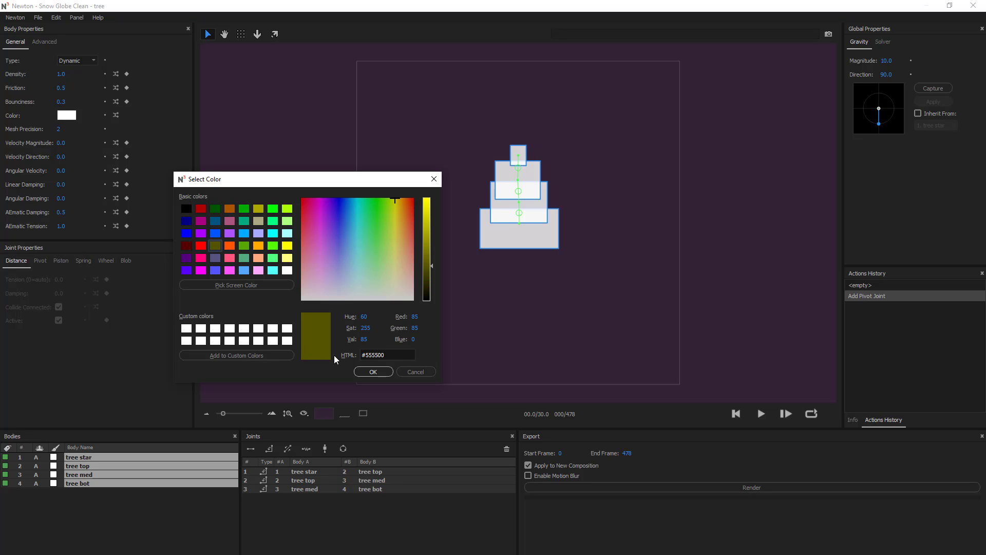
pyautogui.click(373, 371)
pyautogui.click(417, 307)
# - Examine the tree bodies from bottom to star, checking each one's type and connected joints
pyautogui.scroll(4, 523, 288)
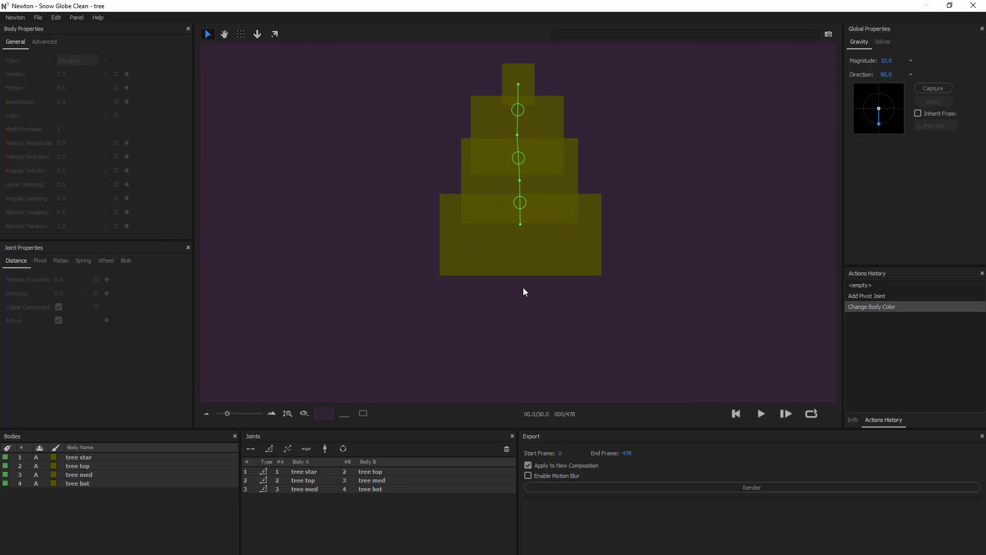
pyautogui.press('space')
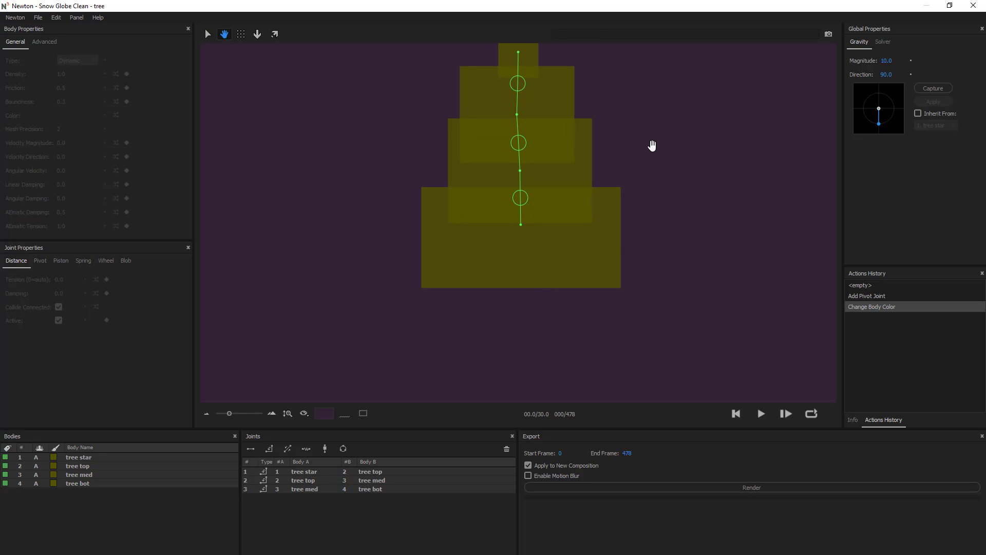
pyautogui.moveTo(652, 145); pyautogui.dragTo(635, 215)
pyautogui.click(503, 308)
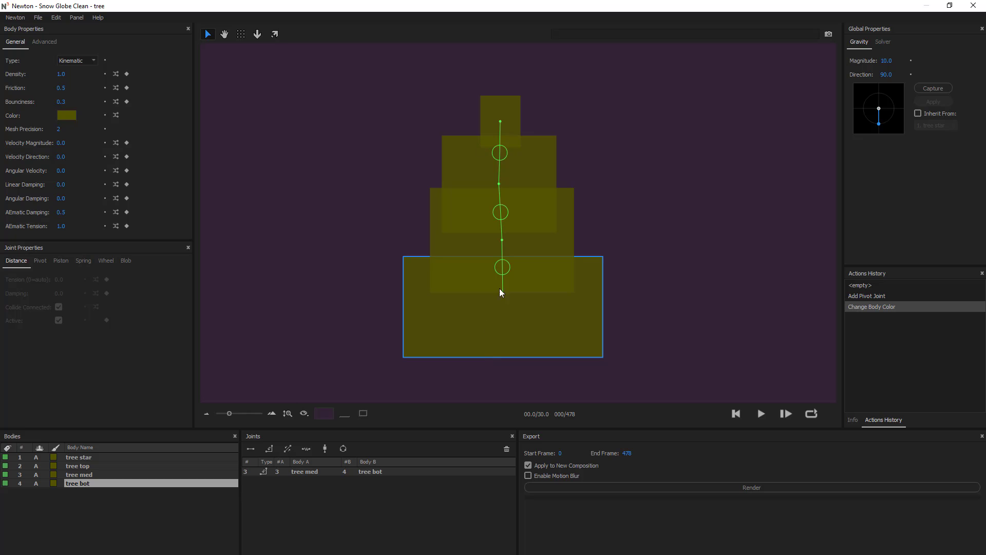
pyautogui.click(431, 249)
pyautogui.click(444, 174)
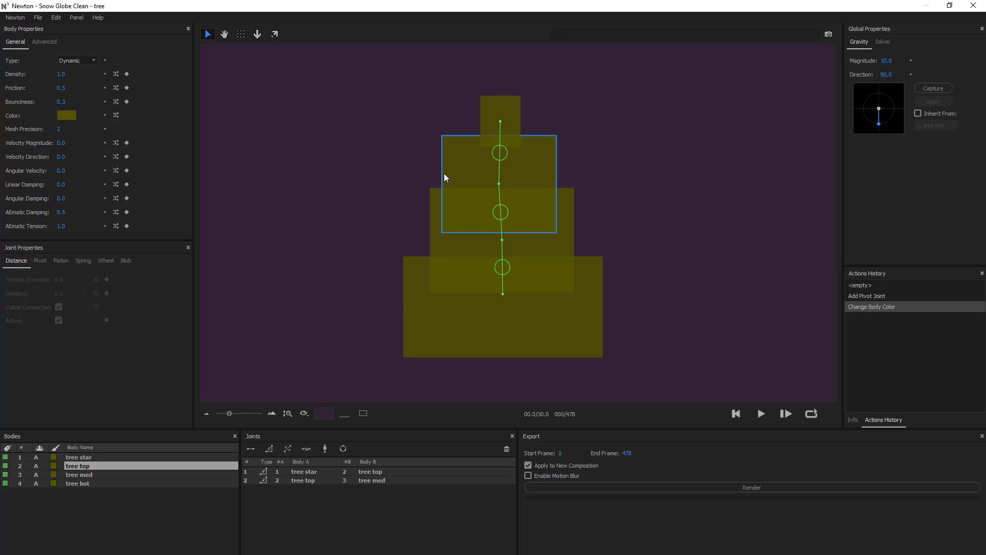
pyautogui.click(493, 117)
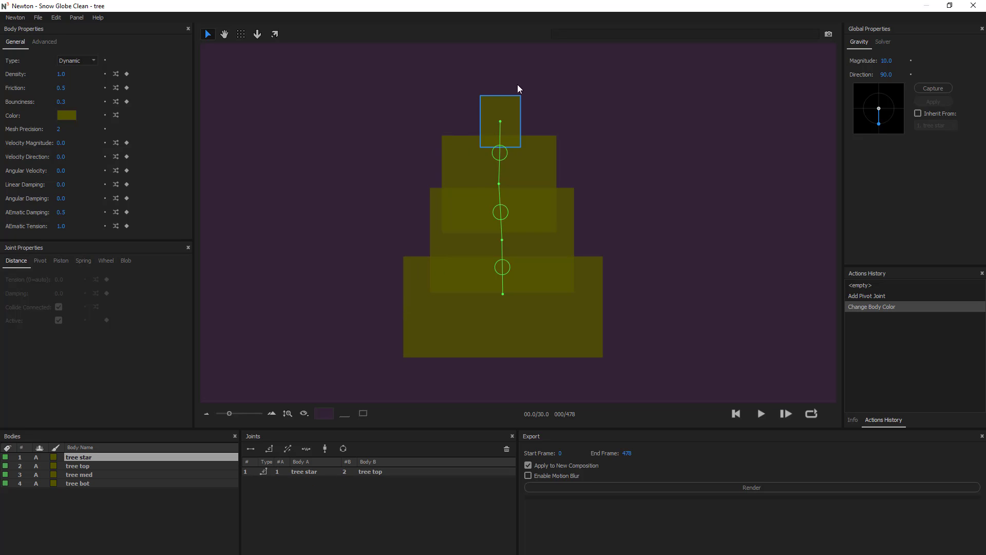
pyautogui.click(327, 204)
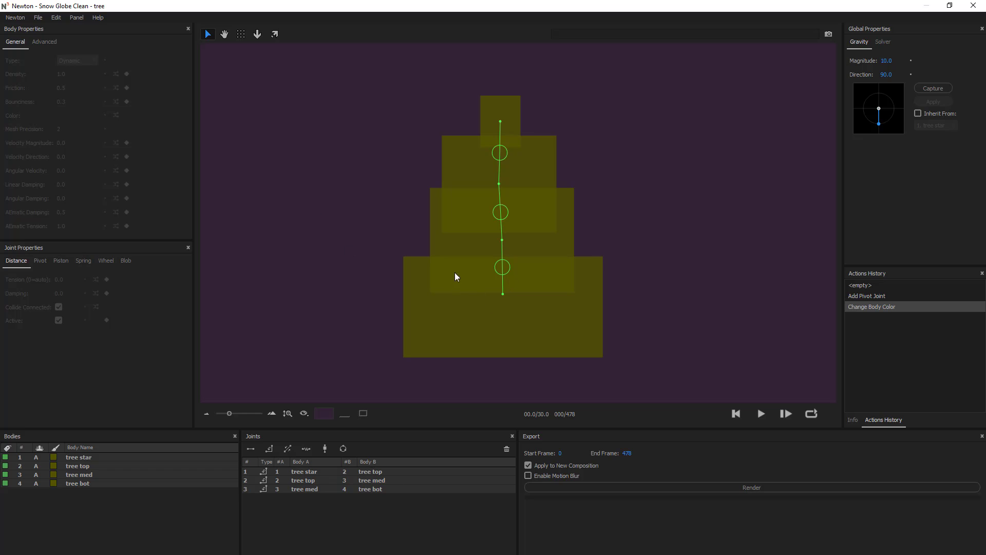
pyautogui.click(467, 286)
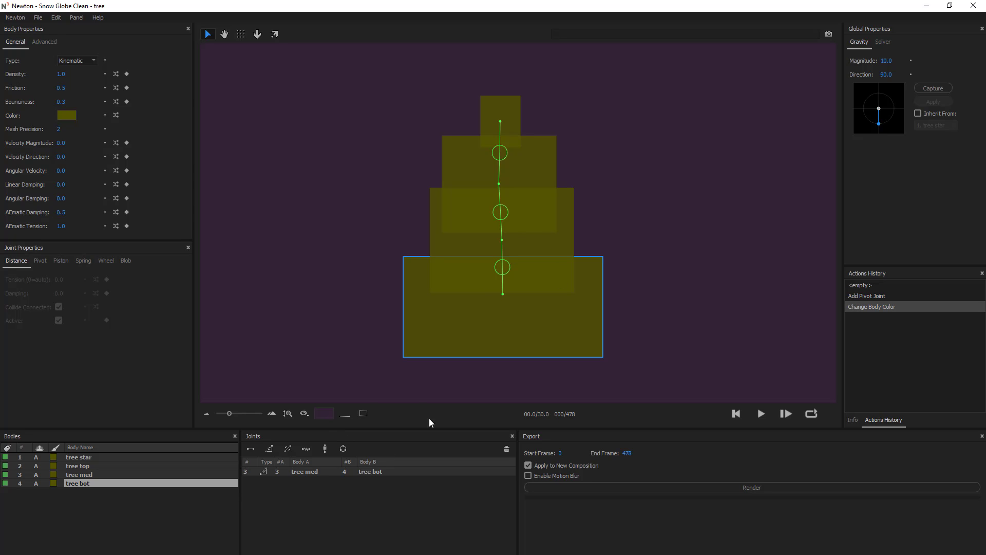
# - Select the tree med–tree bot joint, then return to After Effects to check where the tree parts overlap in the artwork
pyautogui.click(302, 468)
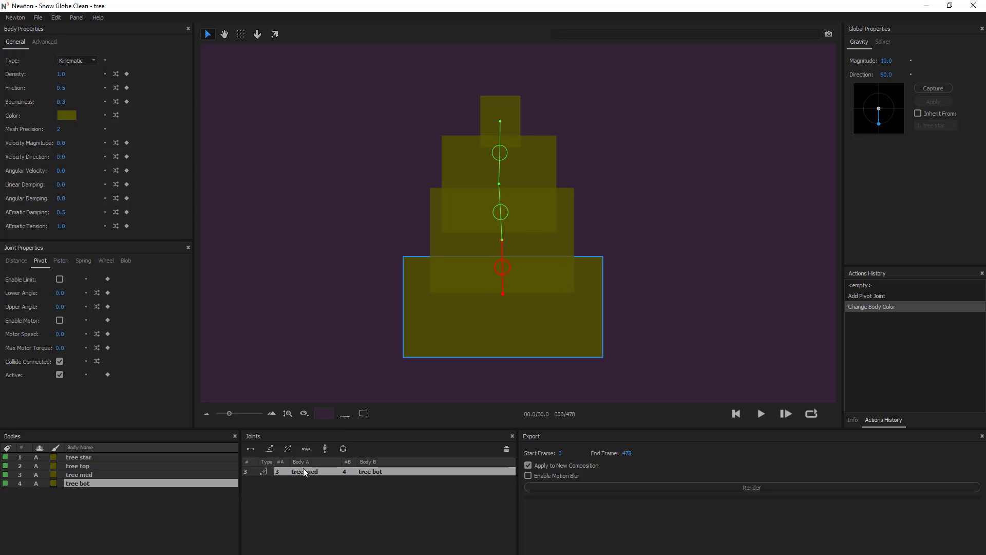
pyautogui.click(241, 34)
pyautogui.click(974, 6)
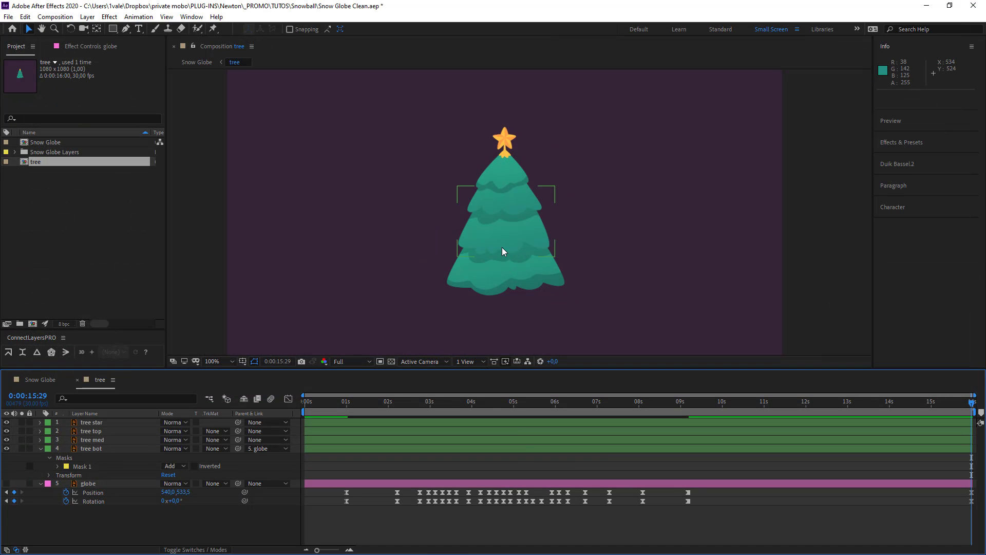
pyautogui.click(492, 224)
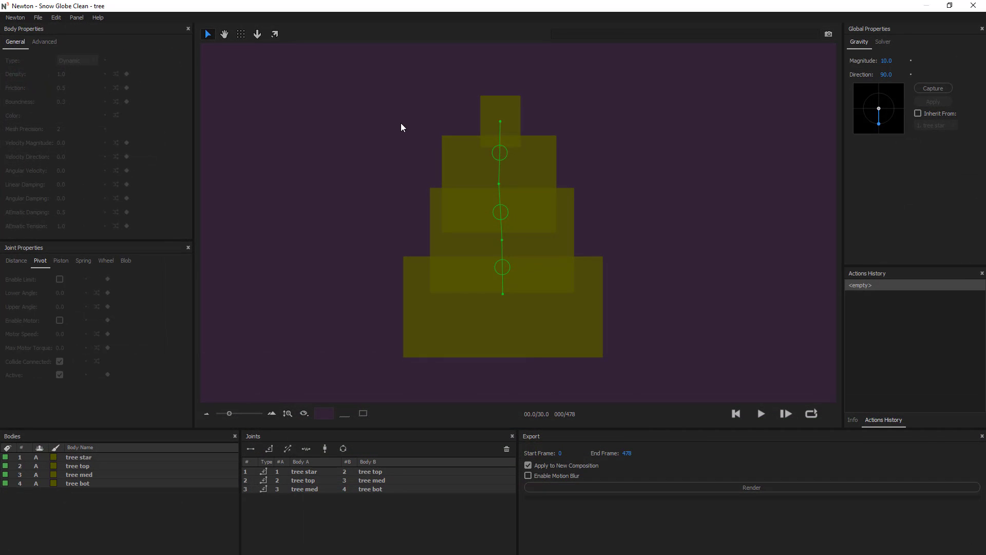
# - Move the anchor of the tree med–tree bot pivot joint slightly down, near the lower edge of the tree med body
pyautogui.click(322, 488)
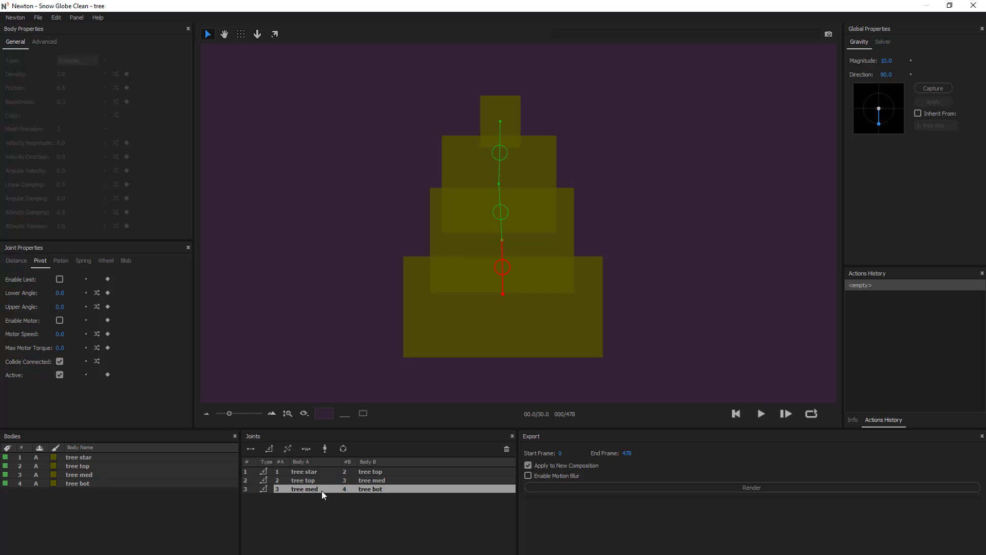
pyautogui.click(242, 35)
pyautogui.moveTo(503, 265); pyautogui.dragTo(500, 271)
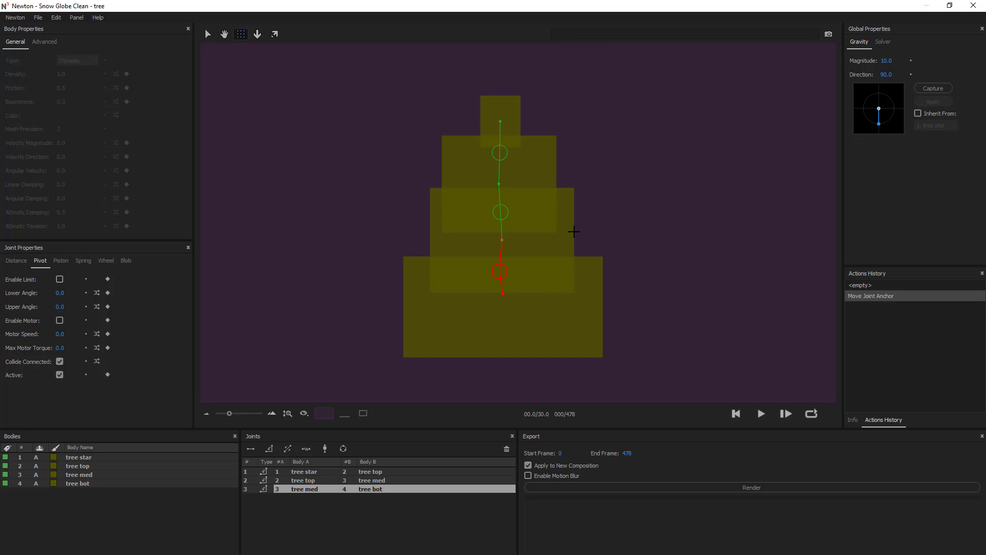
pyautogui.moveTo(499, 271); pyautogui.dragTo(502, 280)
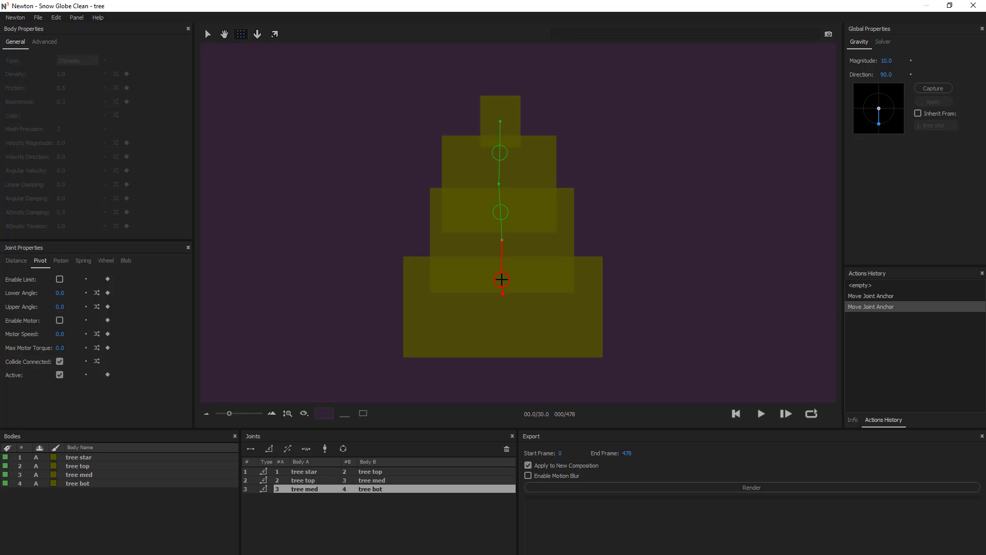
# - Reposition the tree top–tree med joint anchor slightly lower and the tree star–tree top anchor at the star's base
pyautogui.click(319, 478)
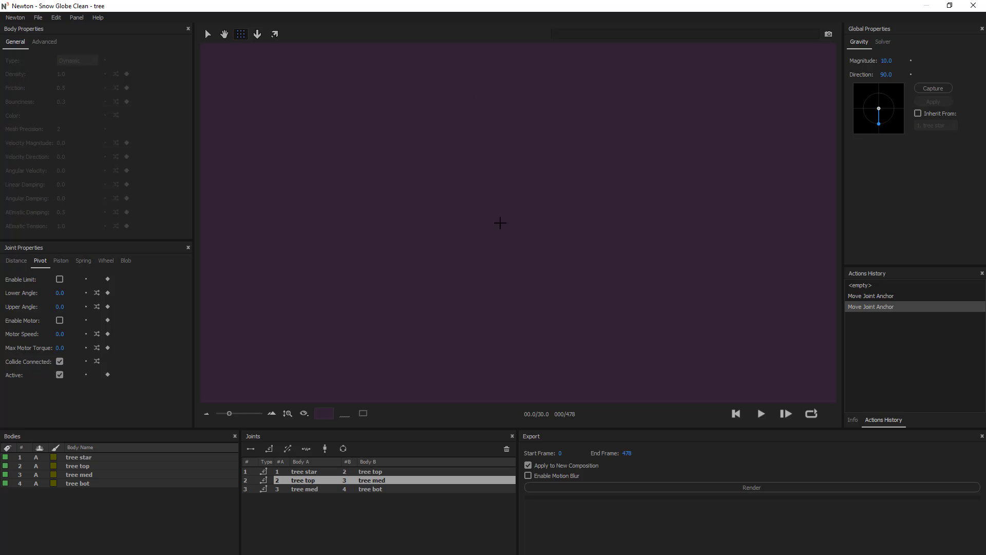
pyautogui.click(500, 223)
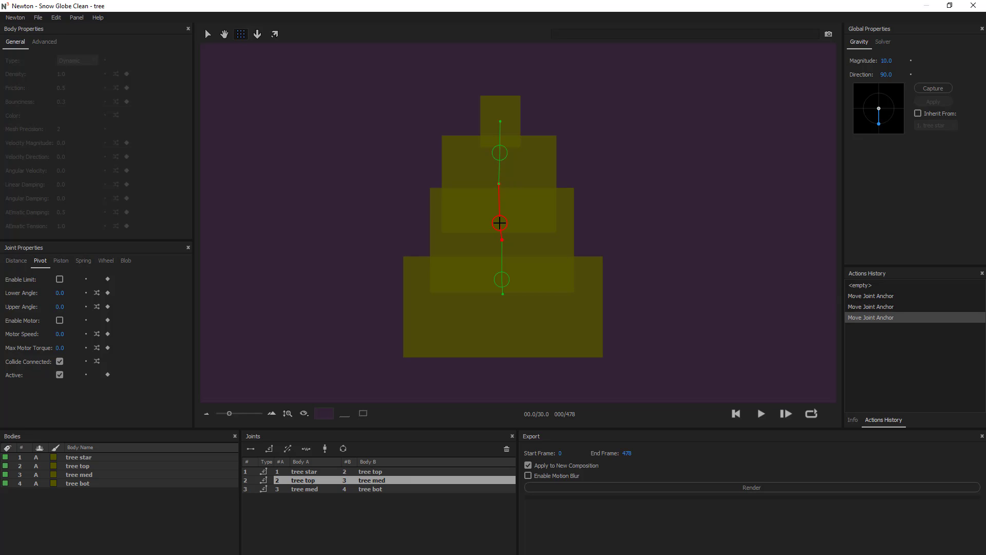
pyautogui.click(312, 472)
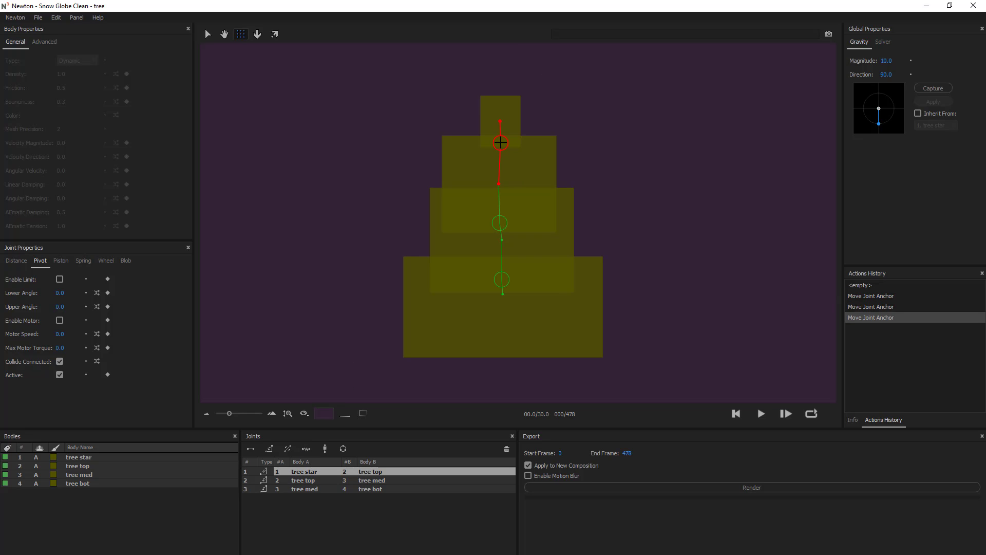
pyautogui.moveTo(500, 142); pyautogui.dragTo(500, 147)
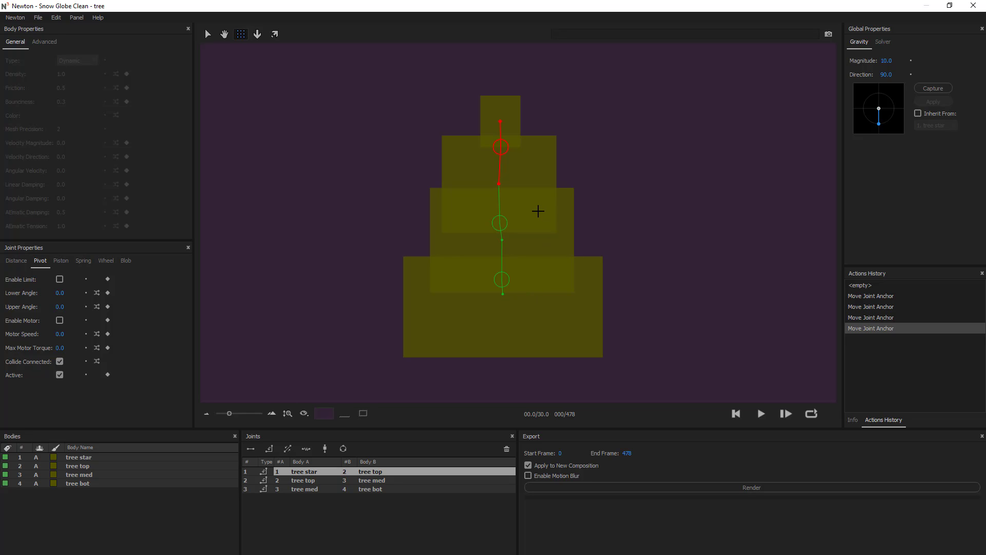
# - Play the simulation with the repositioned pivot joints and rewind it to the start
pyautogui.scroll(-1, 648, 276)
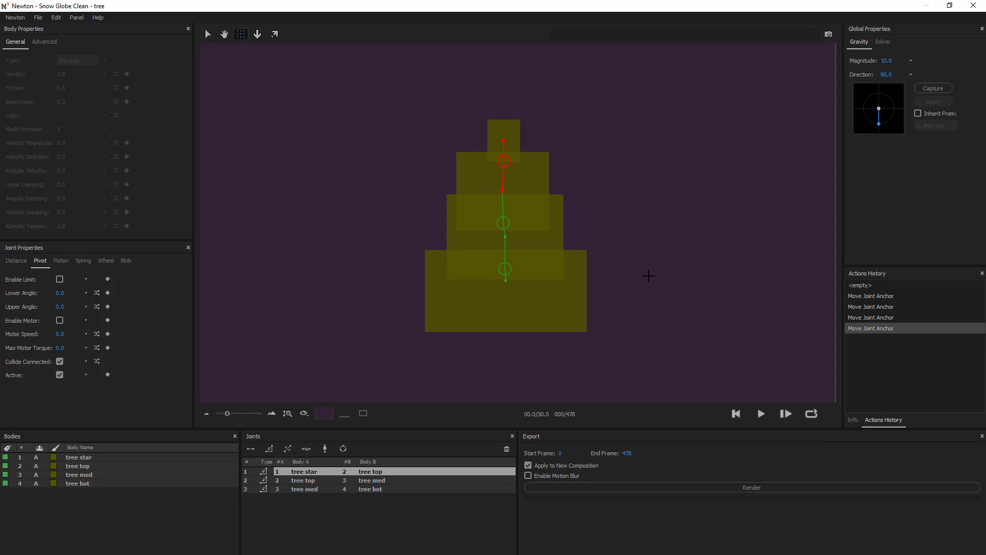
pyautogui.scroll(-1, 649, 276)
pyautogui.click(762, 414)
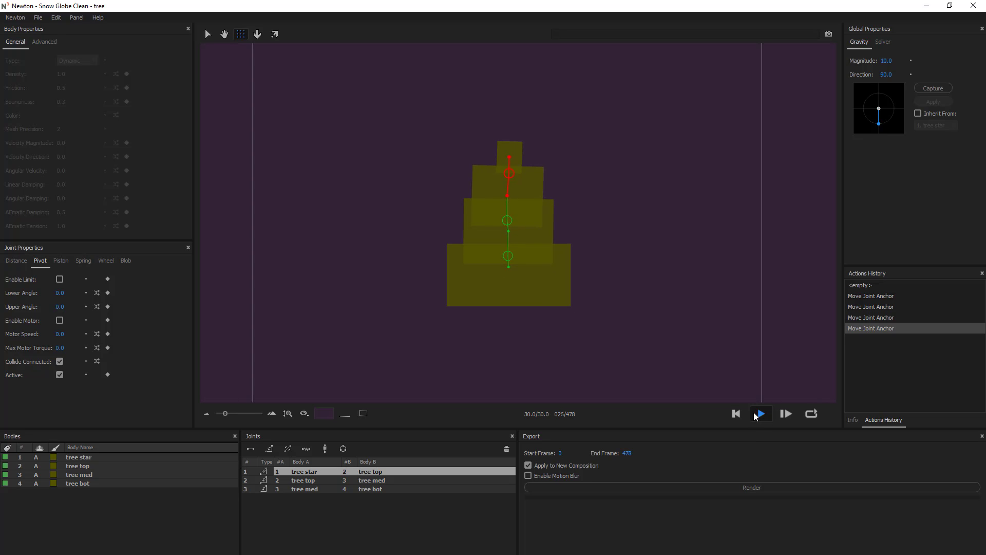
pyautogui.click(735, 413)
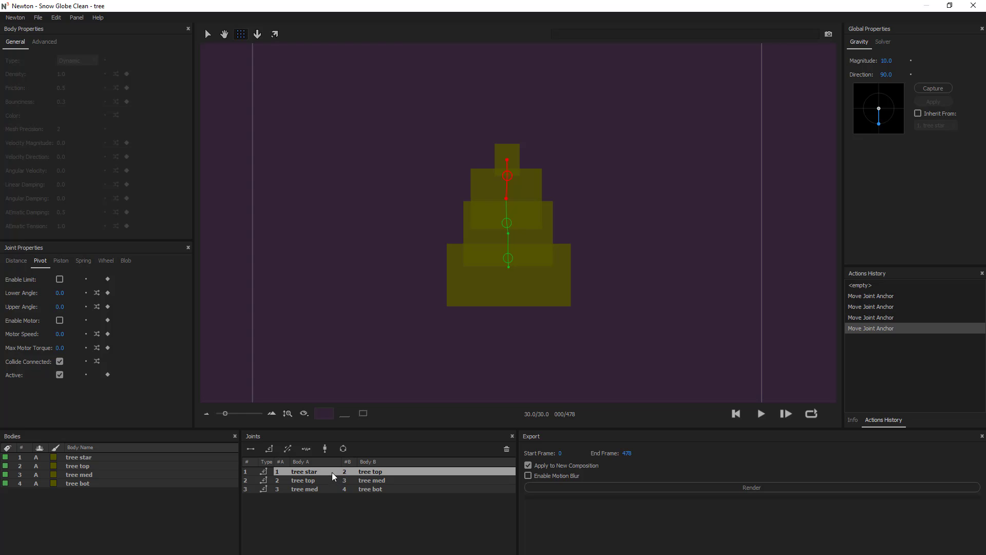
# - Disable Collide Connected on all three pivot joints, then preview the simulation and rewind it
pyautogui.moveTo(333, 476); pyautogui.dragTo(334, 501)
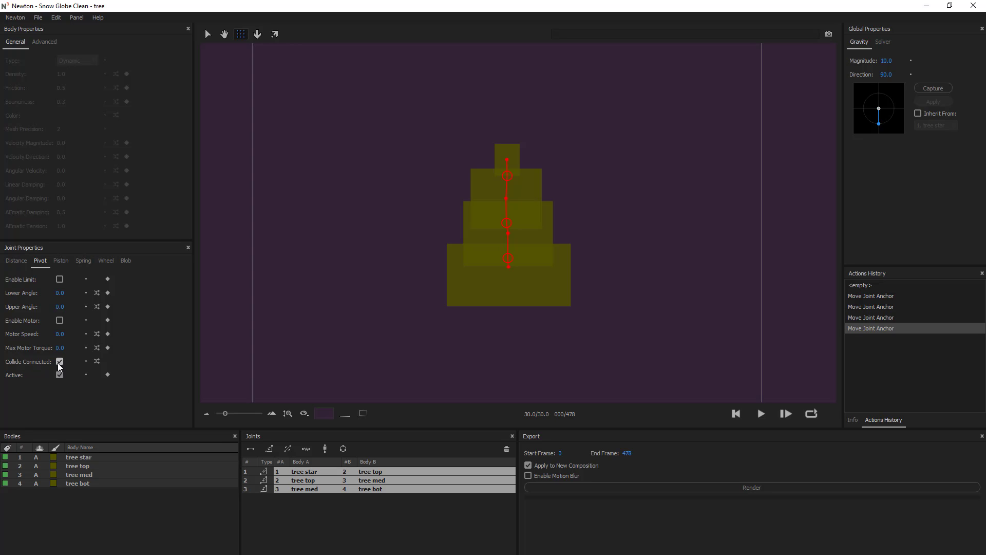
pyautogui.click(60, 363)
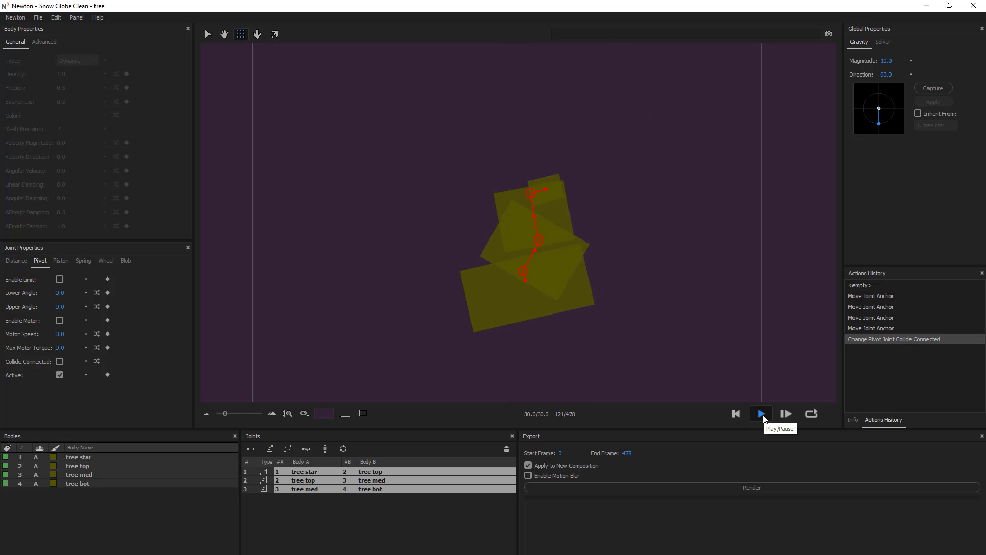
pyautogui.click(735, 414)
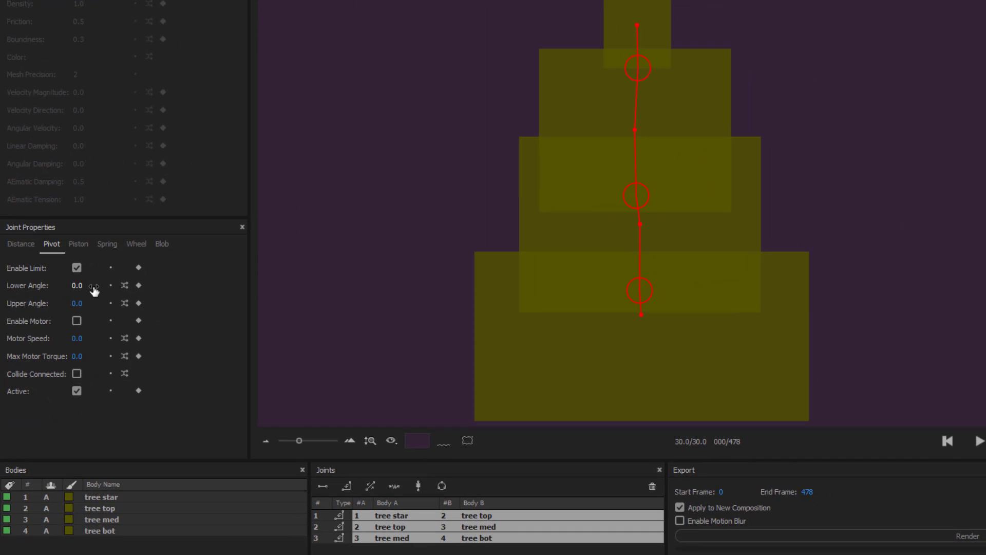
# - Enable the angle limit on all three pivot joints, with a lower angle of -30 and an upper angle of 30
pyautogui.moveTo(94, 290); pyautogui.dragTo(20, 280)
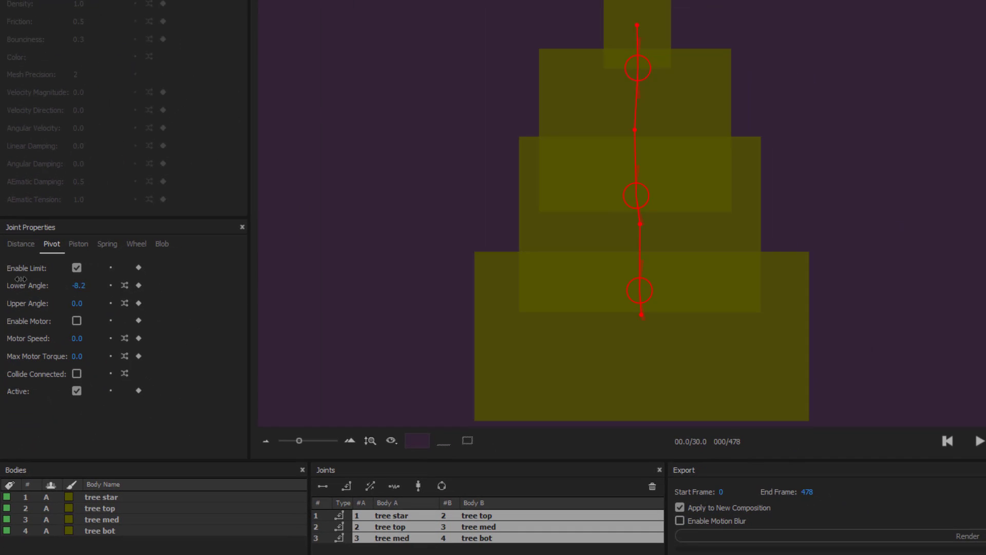
pyautogui.moveTo(80, 294); pyautogui.dragTo(54, 292)
pyautogui.click(72, 286)
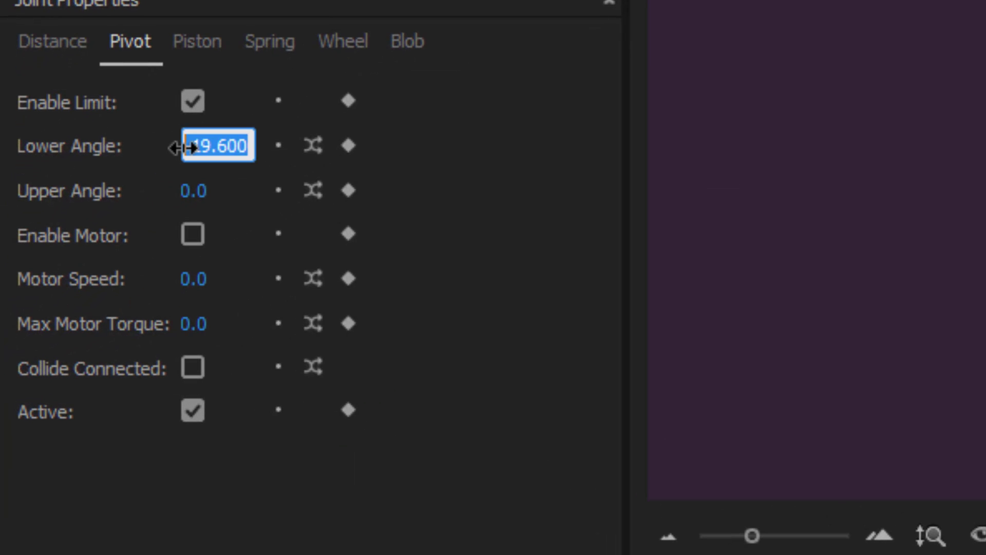
pyautogui.write('-30')
pyautogui.press('Return')
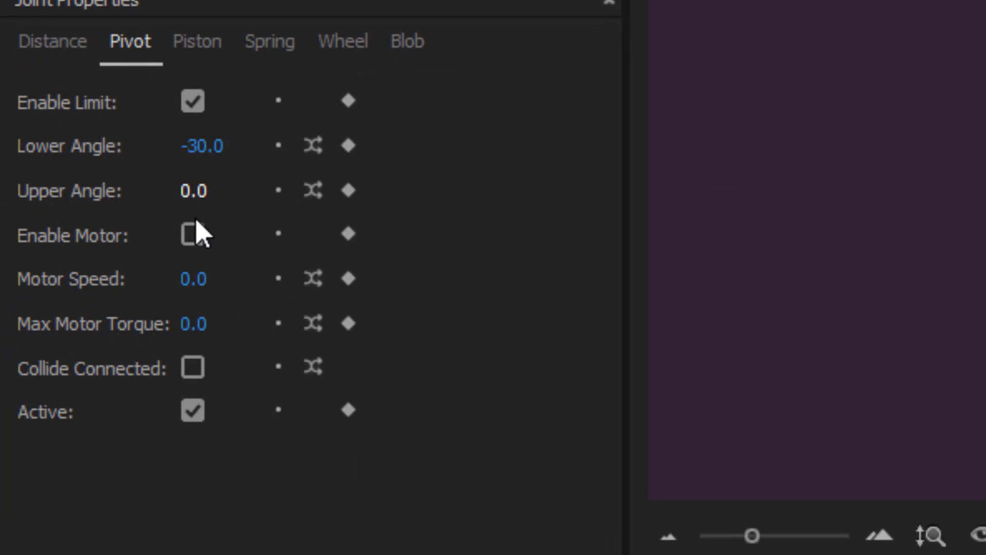
pyautogui.click(195, 192)
pyautogui.write('30')
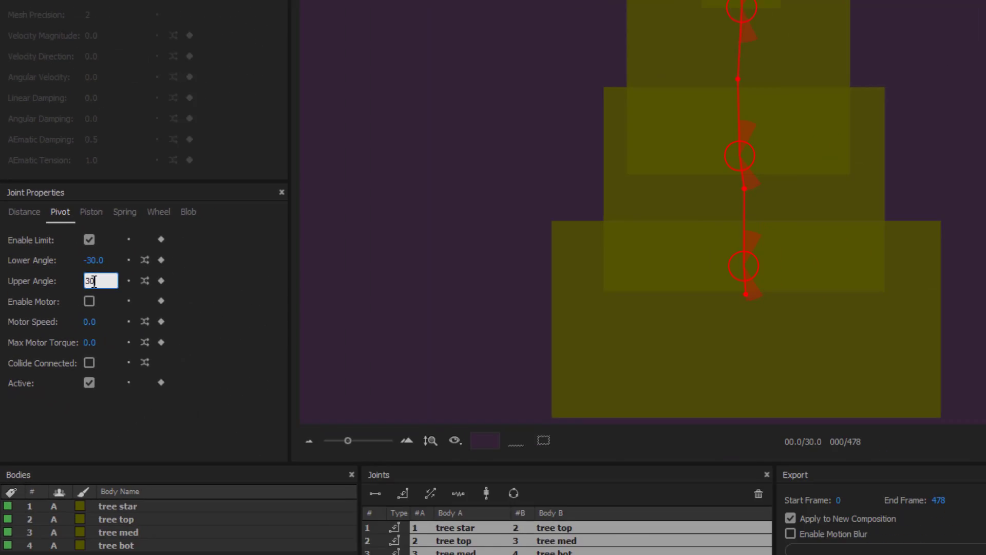
pyautogui.press('Return')
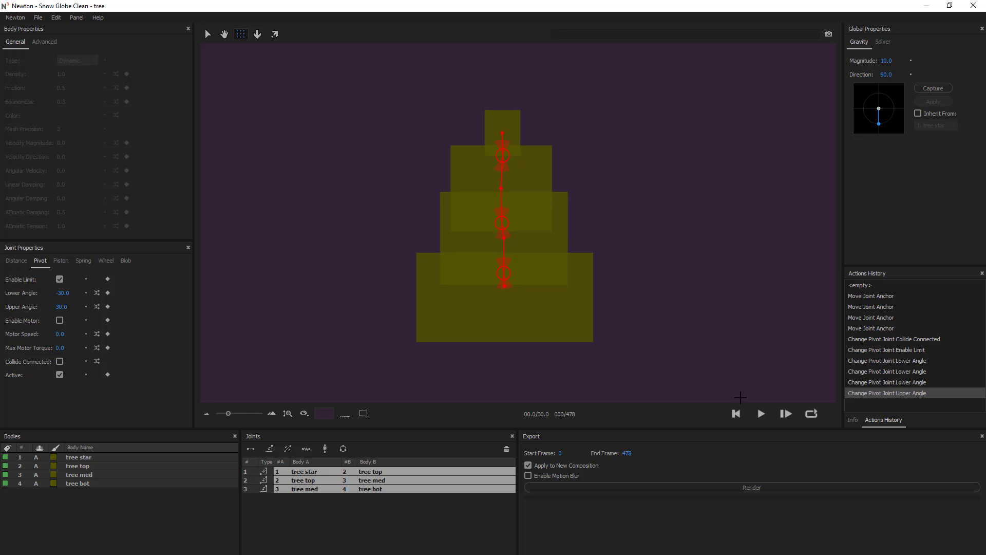
# - Play the simulation with the angle-limited pivot joints and rewind it to the start
pyautogui.click(761, 414)
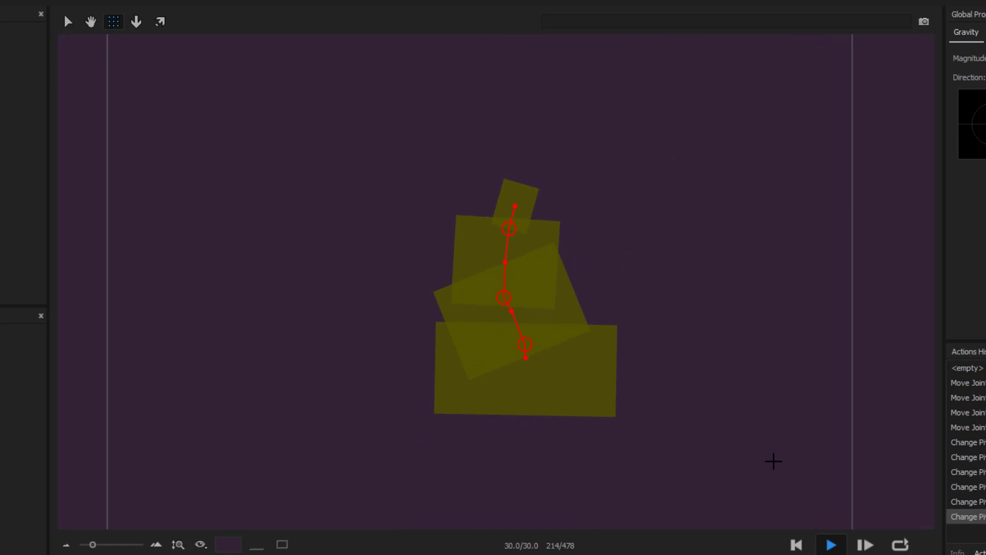
pyautogui.click(802, 547)
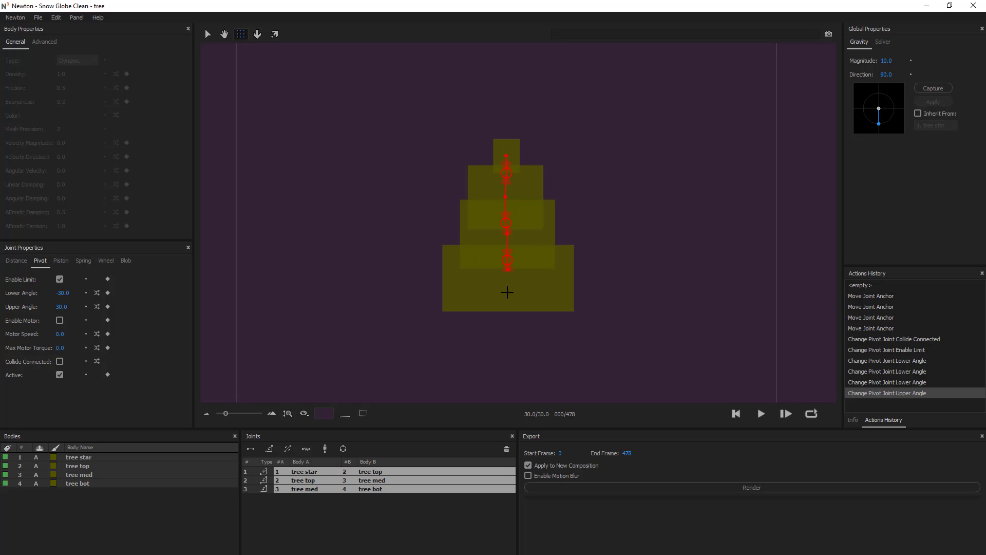
# - Add distance joints between all four tree bodies and check the new star–top and med–bot joints
pyautogui.click(208, 34)
pyautogui.moveTo(413, 354); pyautogui.dragTo(615, 26)
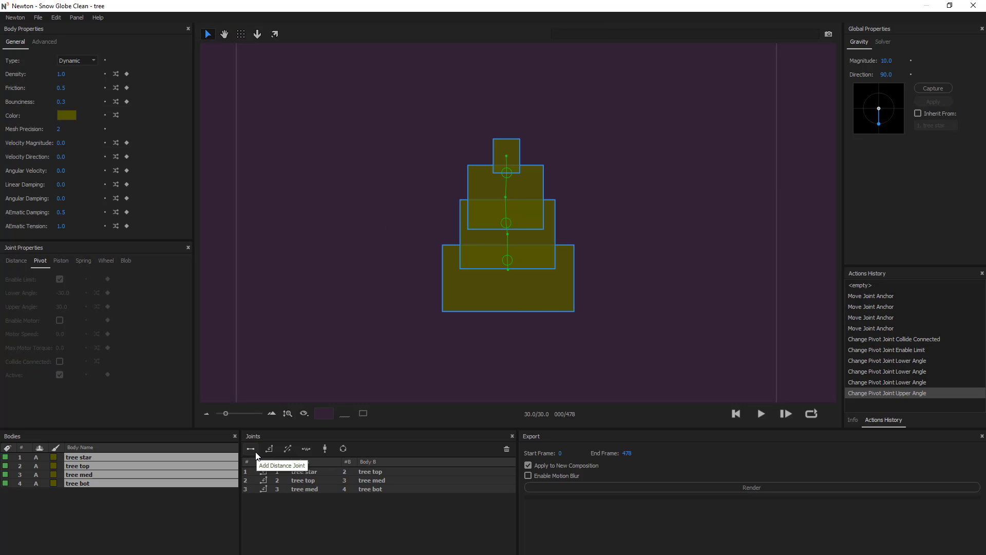
pyautogui.click(251, 449)
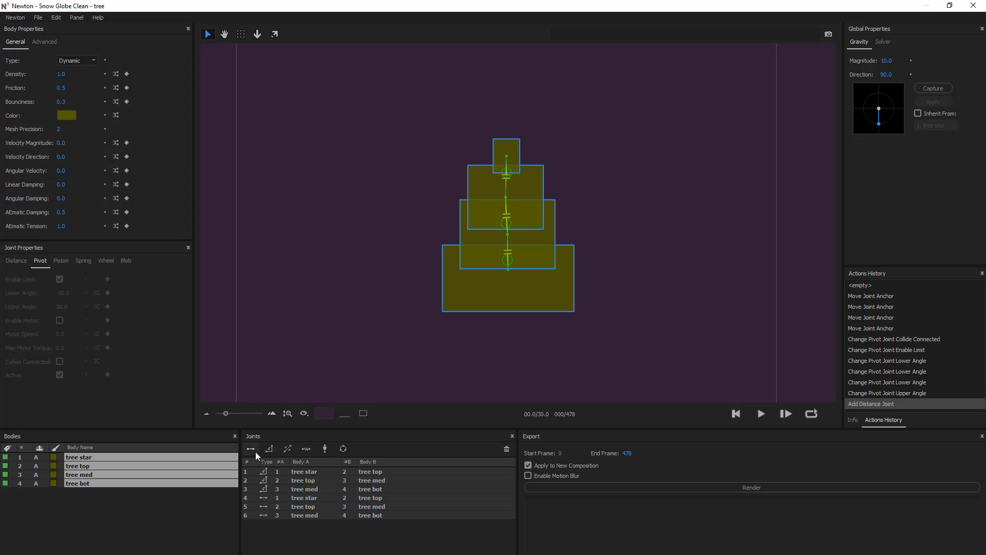
pyautogui.click(311, 498)
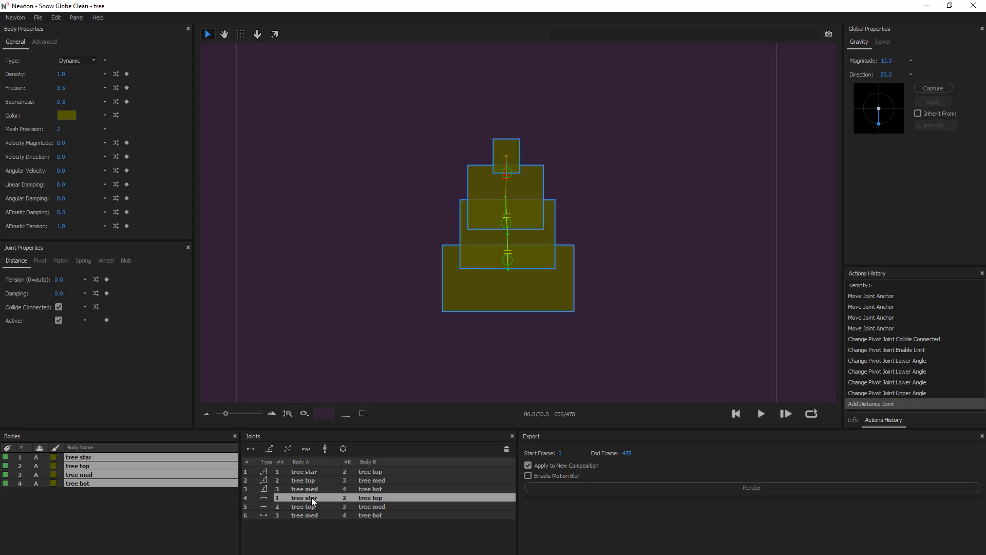
pyautogui.click(313, 513)
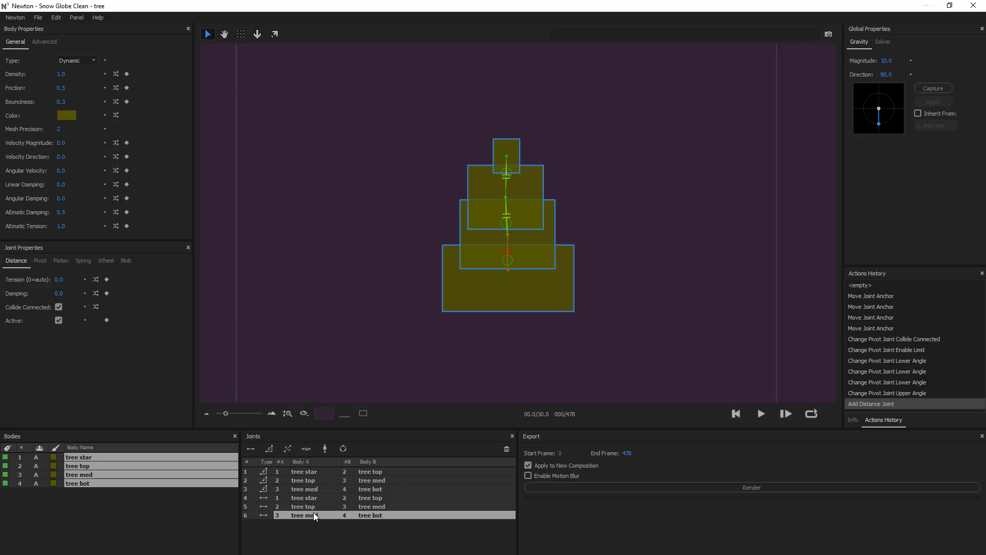
# - Move the lower anchor of the tree med–tree bot distance joint outside the tree's left side, level with tree med's centre
pyautogui.scroll(3, 496, 276)
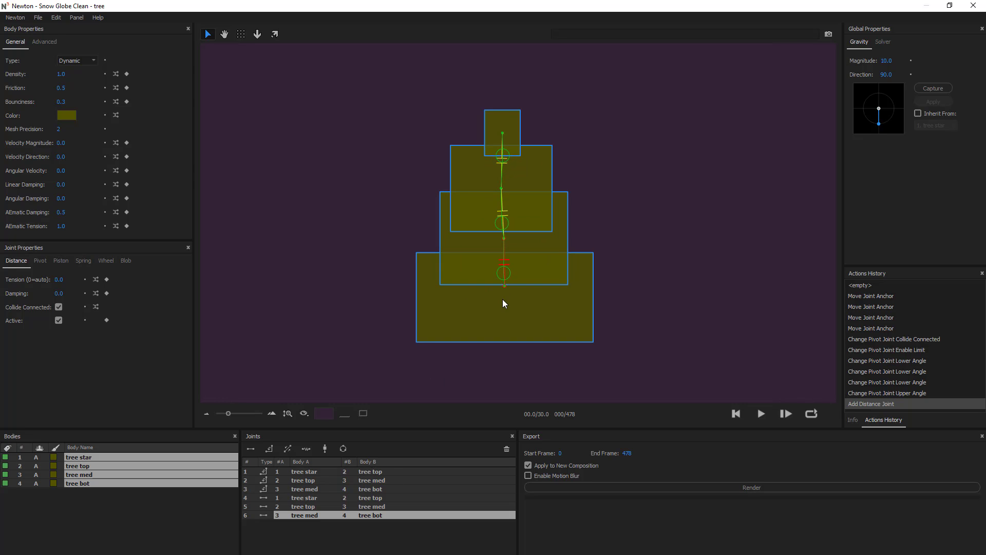
pyautogui.click(675, 257)
pyautogui.click(560, 311)
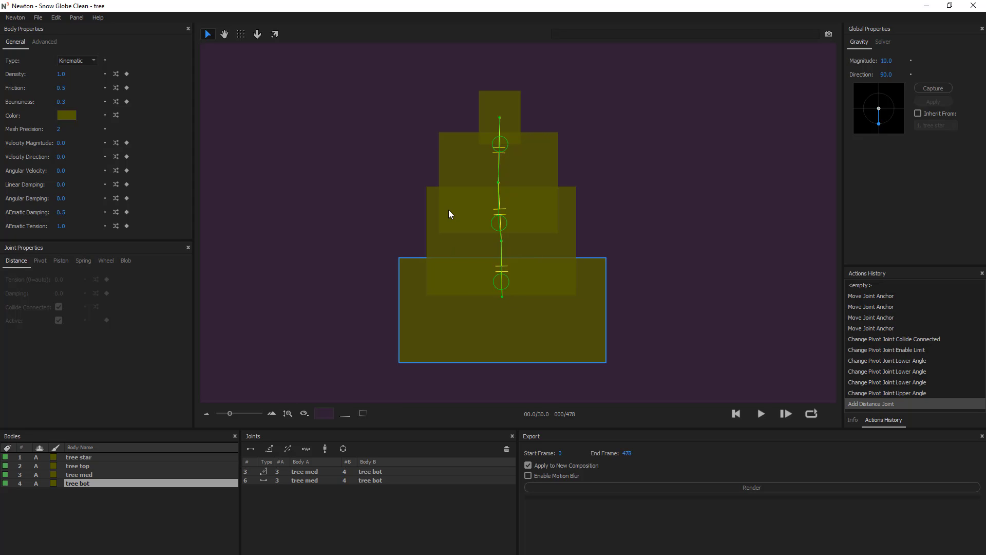
pyautogui.click(312, 479)
pyautogui.click(241, 34)
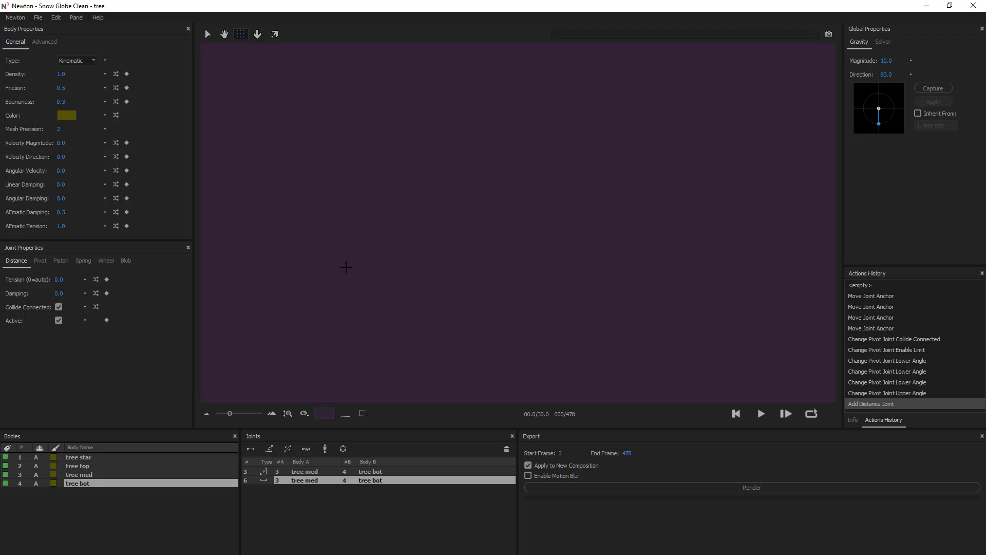
pyautogui.moveTo(359, 240); pyautogui.dragTo(385, 241)
# - Move one anchor of the top–med and star–top distance joints left of the tree, level with each joint's upper body centre
pyautogui.click(82, 477)
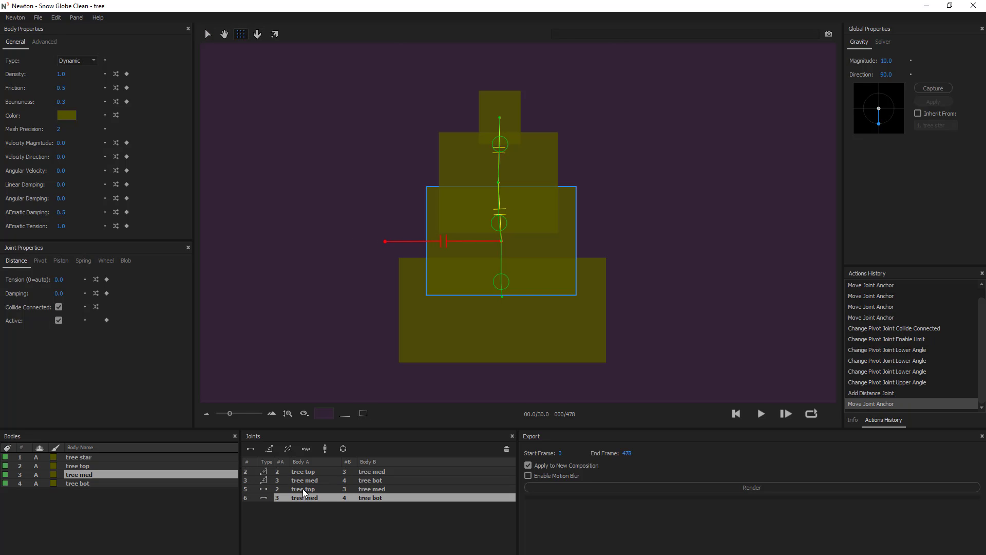
pyautogui.click(304, 489)
pyautogui.click(82, 466)
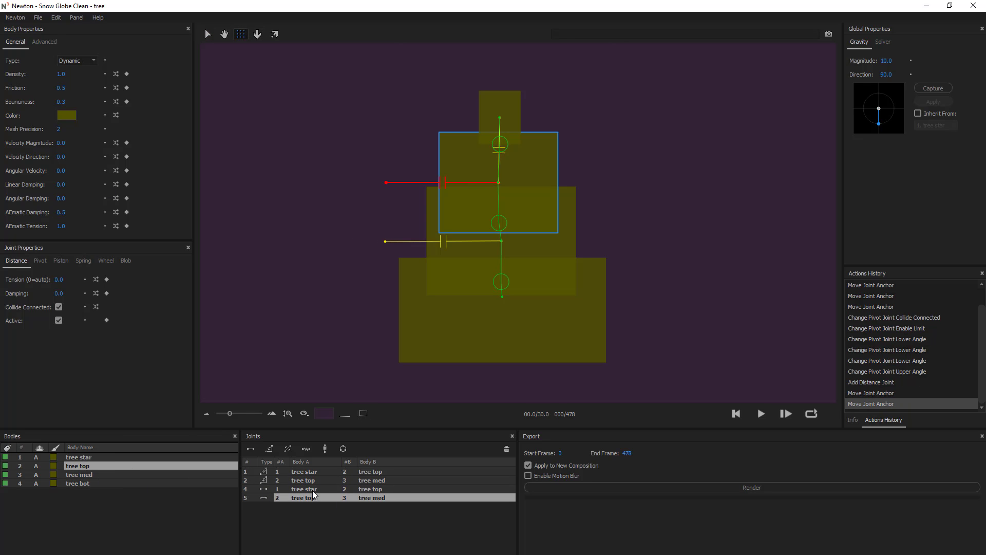
pyautogui.click(312, 489)
pyautogui.moveTo(381, 118); pyautogui.dragTo(386, 118)
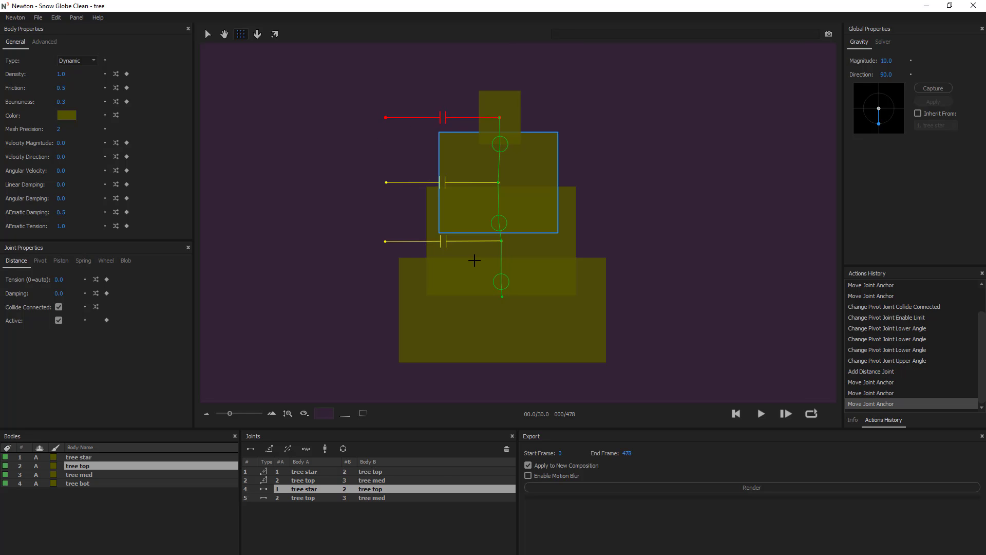
# - Play the simulation with the horizontal distance joints and rewind it to the start
pyautogui.press('space')
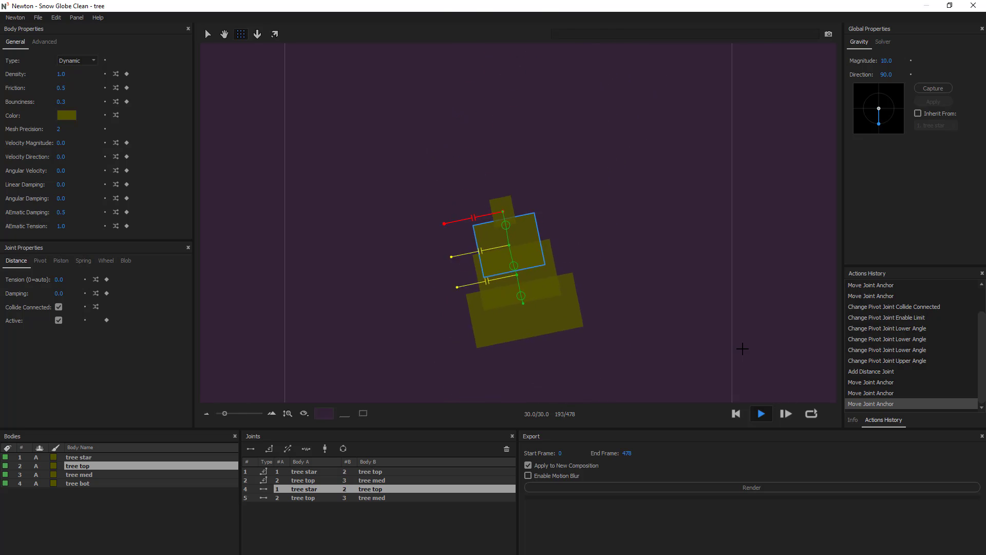
pyautogui.click(738, 413)
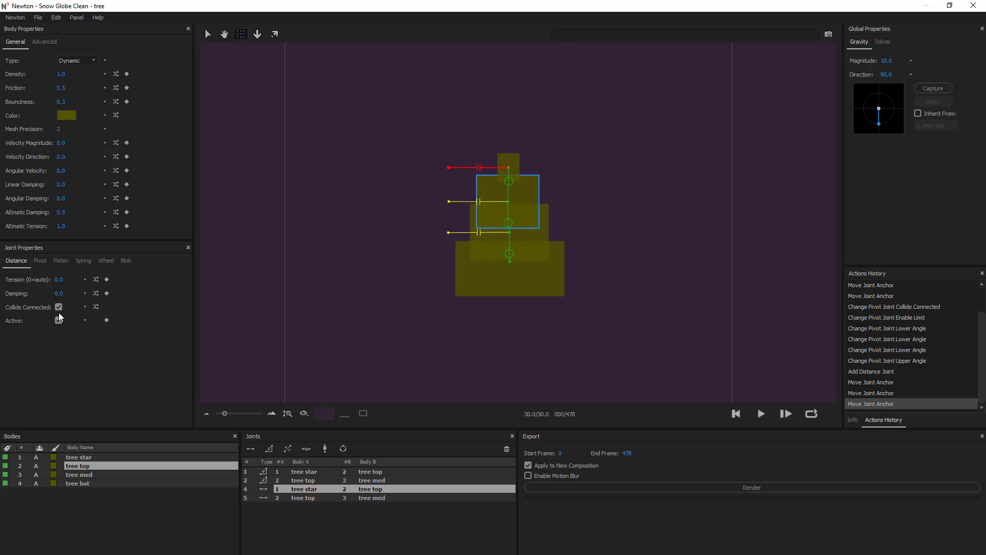
# - Disable Collide Connected on the tree star–tree top distance joint, set its tension to 10.2, and preview the simulation
pyautogui.click(59, 308)
pyautogui.moveTo(59, 281); pyautogui.dragTo(115, 292)
pyautogui.click(761, 418)
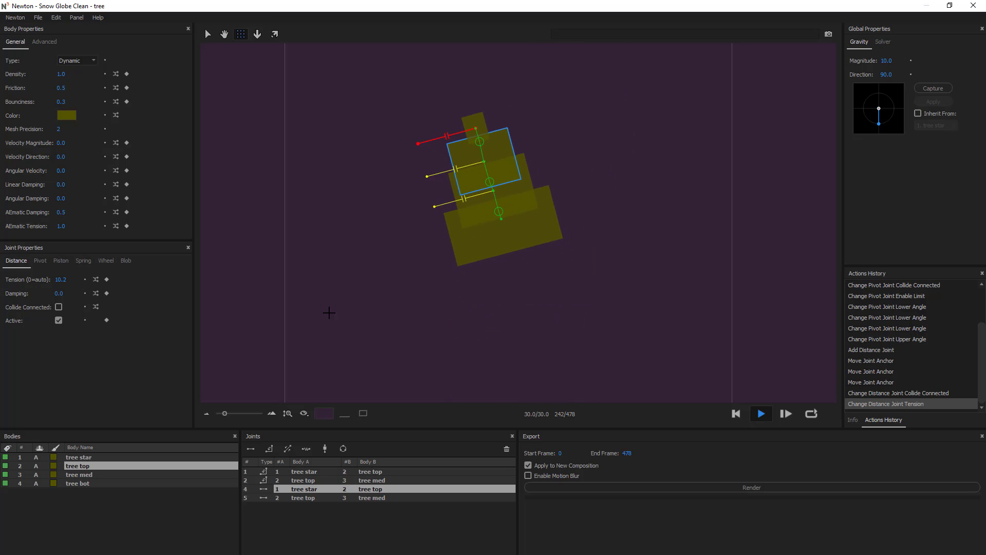
# - Set the tension to 1.6 on the tree star–tree top distance joint and apply it to all three distance joints
pyautogui.moveTo(44, 286); pyautogui.dragTo(16, 280)
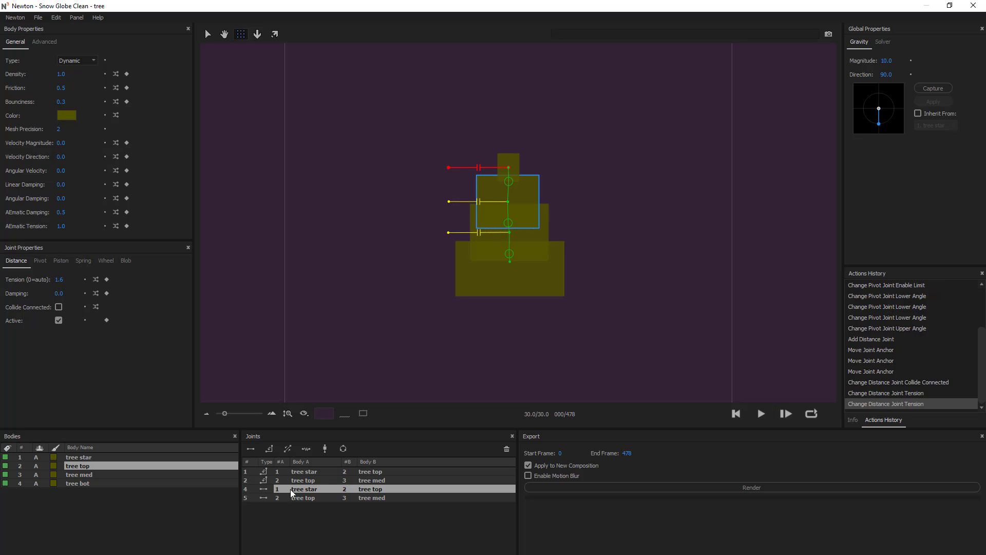
pyautogui.hotkey('ctrl', 'a')
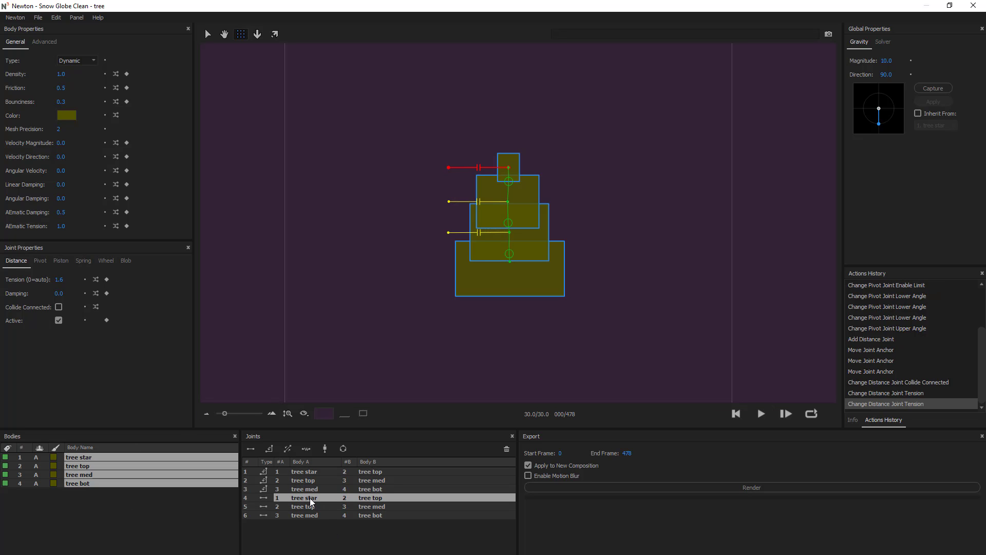
pyautogui.press('f')
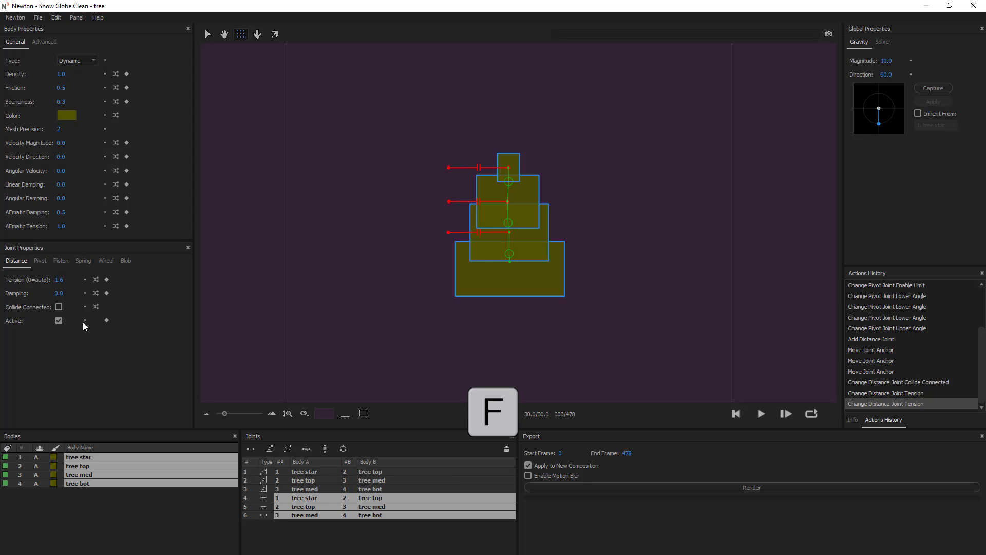
pyautogui.click(60, 280)
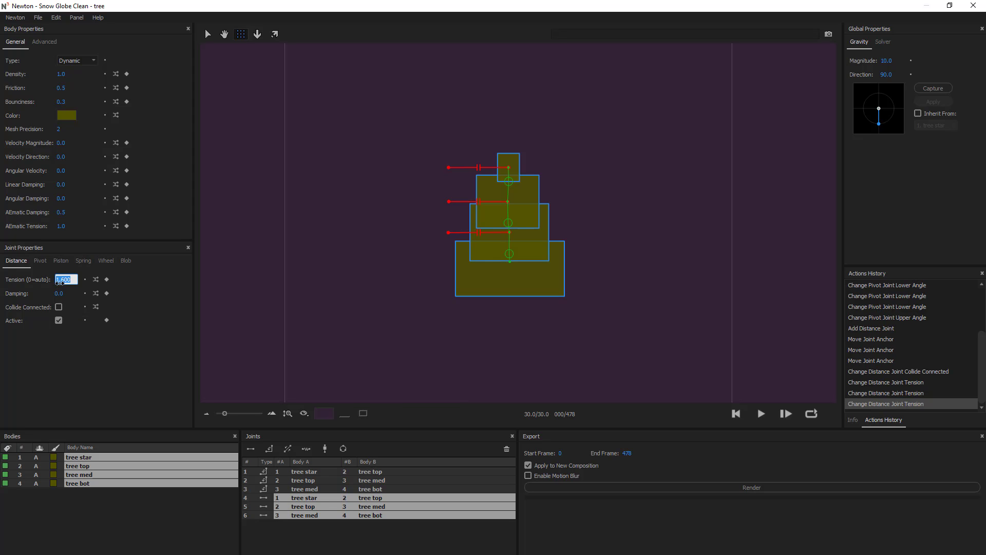
pyautogui.press('Return')
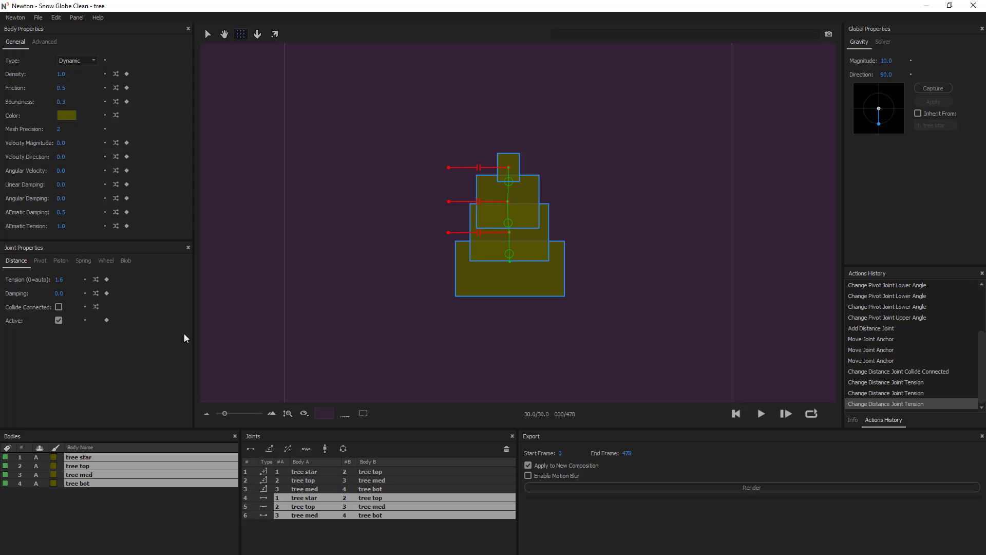
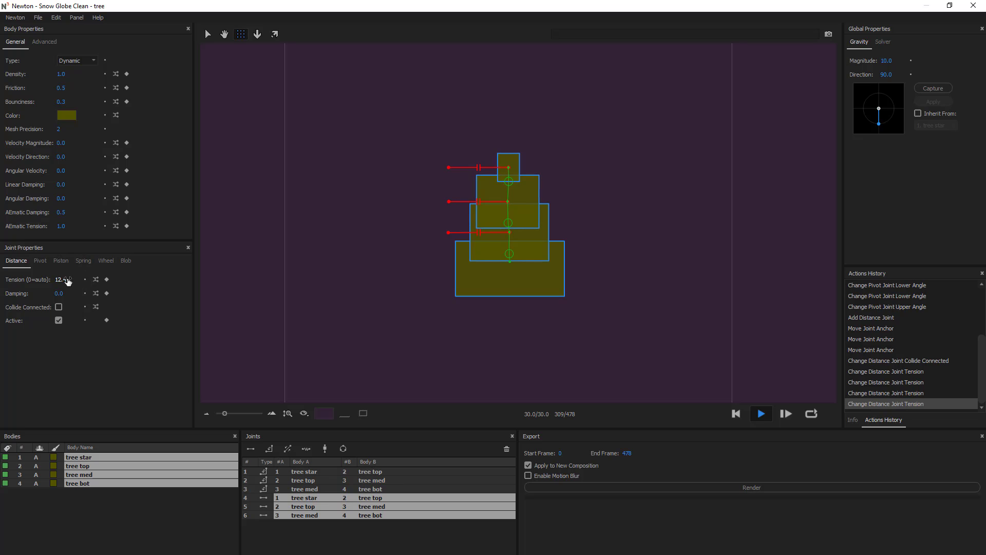
# - Set the tension of the three distance joints to 9.0 and the solver's sub-steps to 8
pyautogui.moveTo(49, 285); pyautogui.dragTo(50, 286)
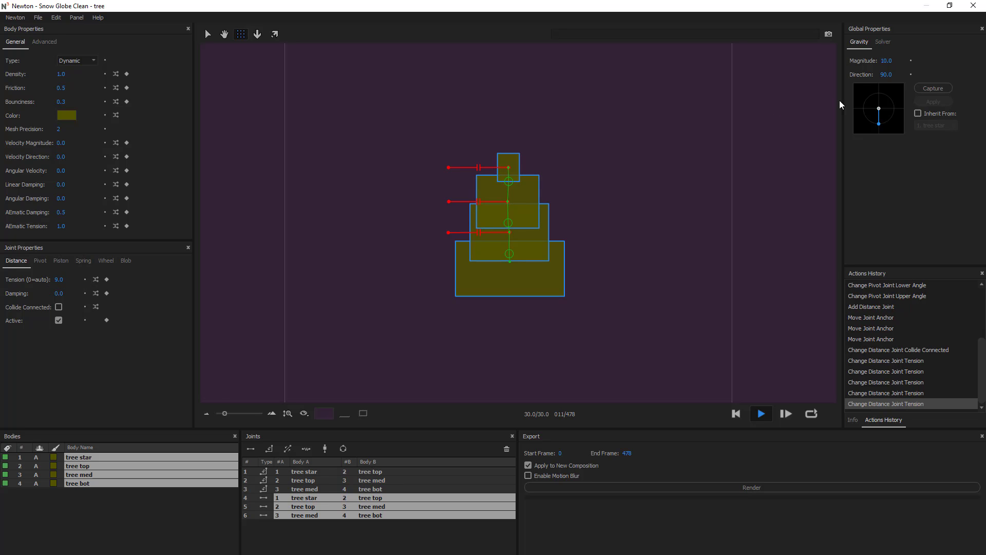
pyautogui.click(884, 42)
pyautogui.moveTo(899, 81); pyautogui.dragTo(927, 96)
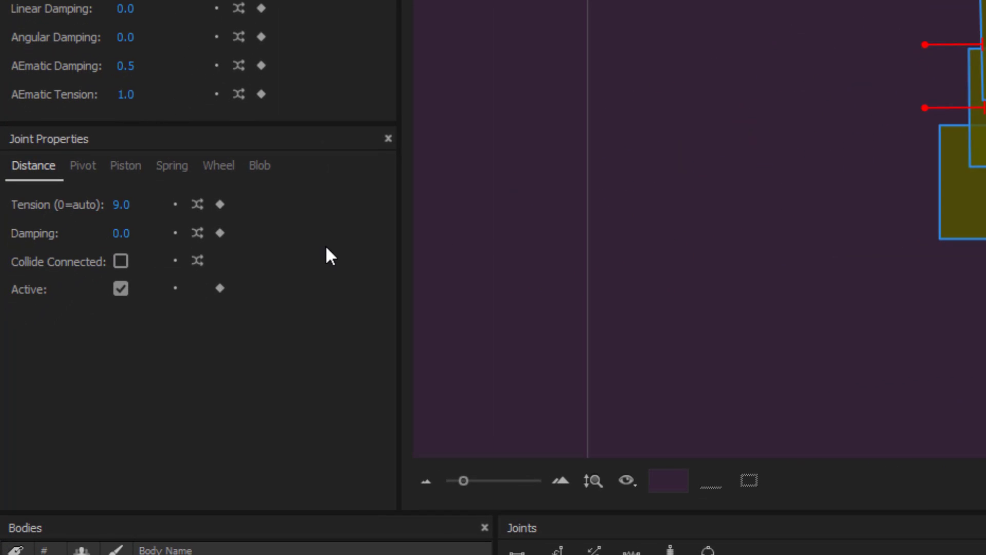
# - Try a damping of 1.0 on the three distance joints, then set it to 0.3
pyautogui.click(121, 234)
pyautogui.press('BackSpace')
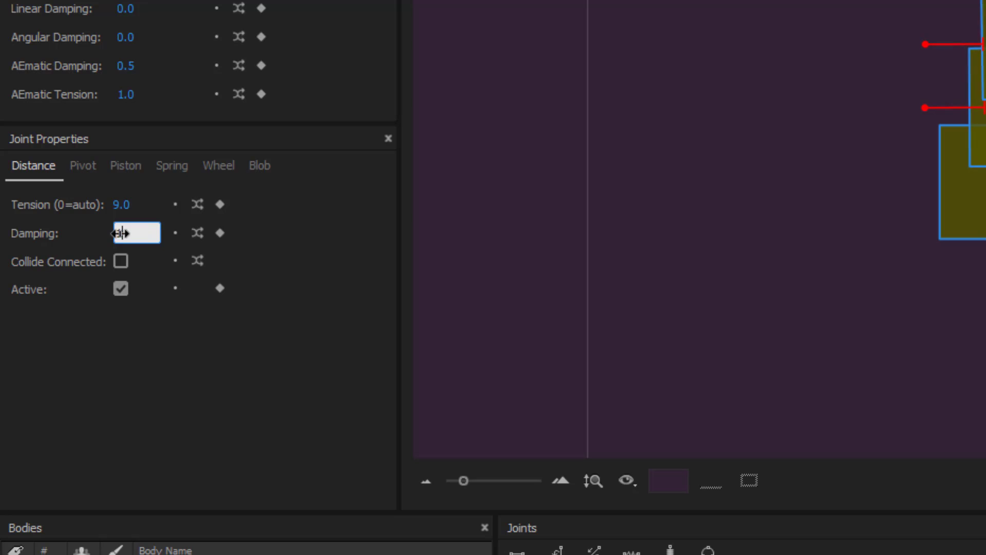
pyautogui.press('Return')
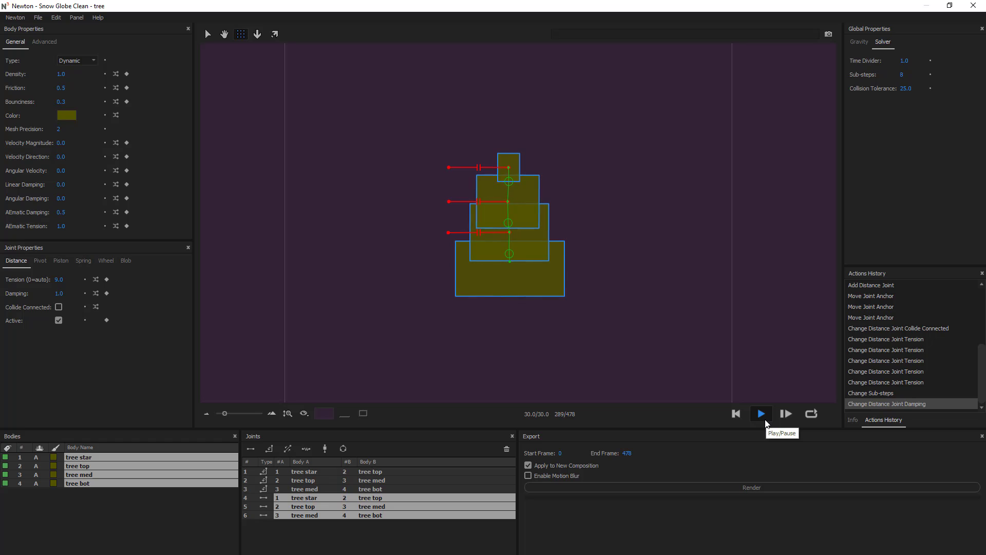
pyautogui.click(62, 294)
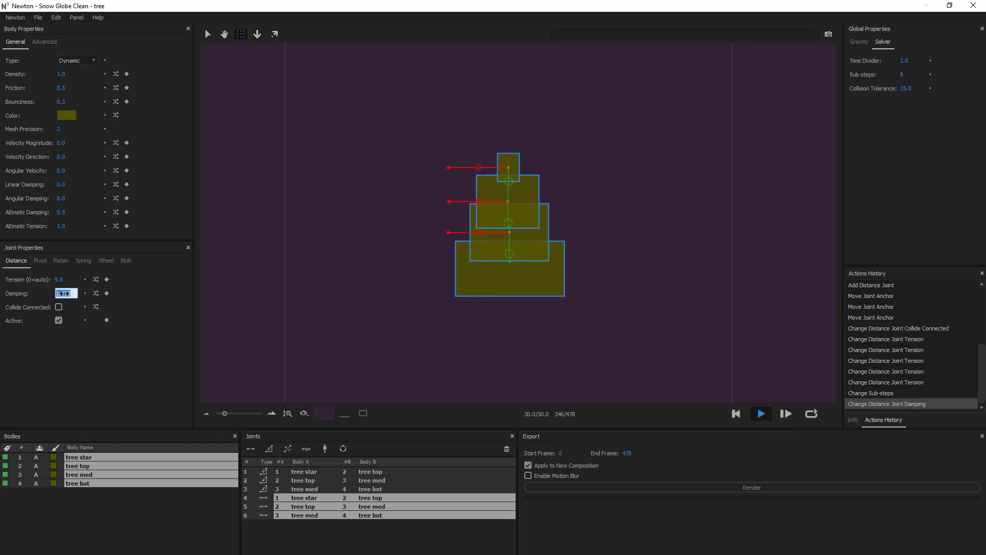
pyautogui.press('Return')
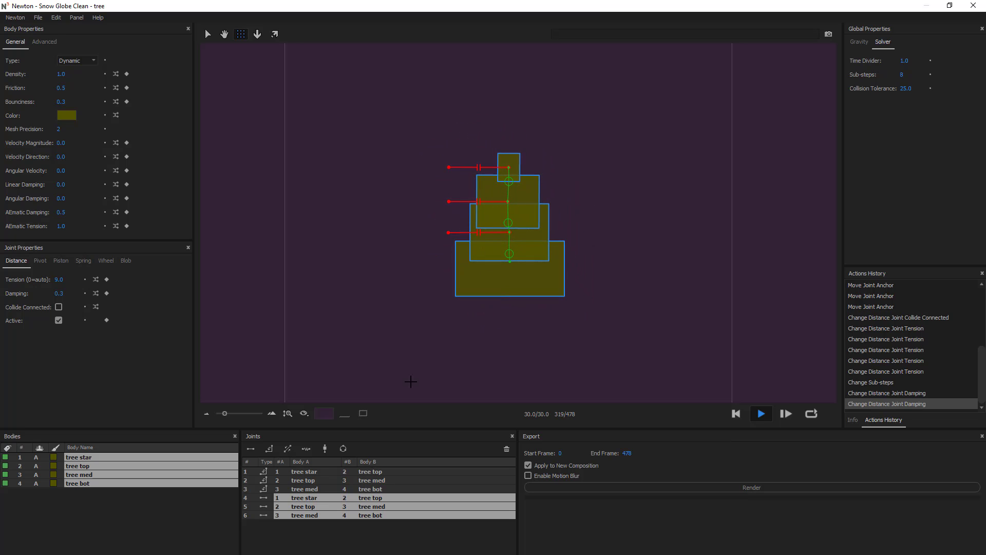
# - Set the tension of the three distance joints to 7
pyautogui.click(62, 280)
pyautogui.write('7')
pyautogui.press('Return')
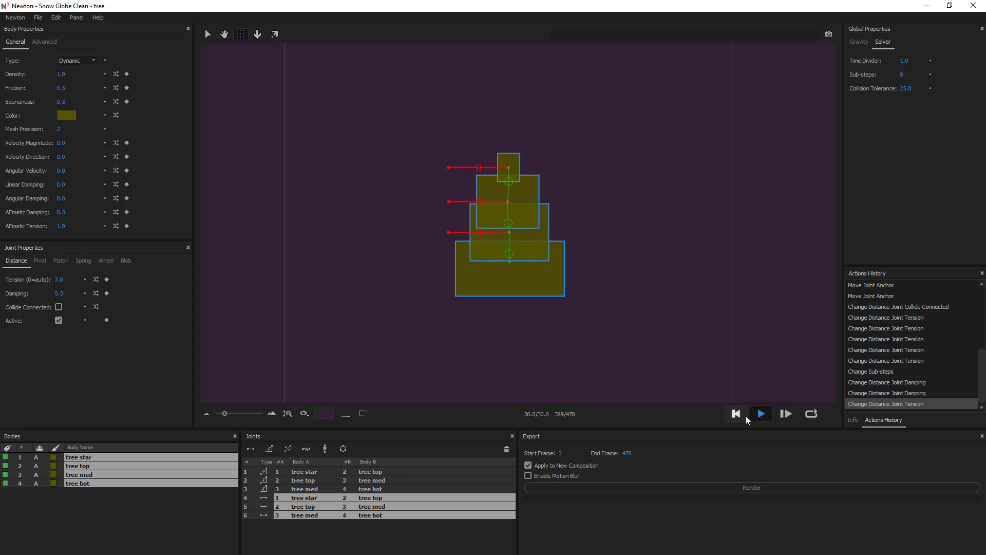
# - Pause the simulation preview and render the result to a new composition
pyautogui.click(761, 414)
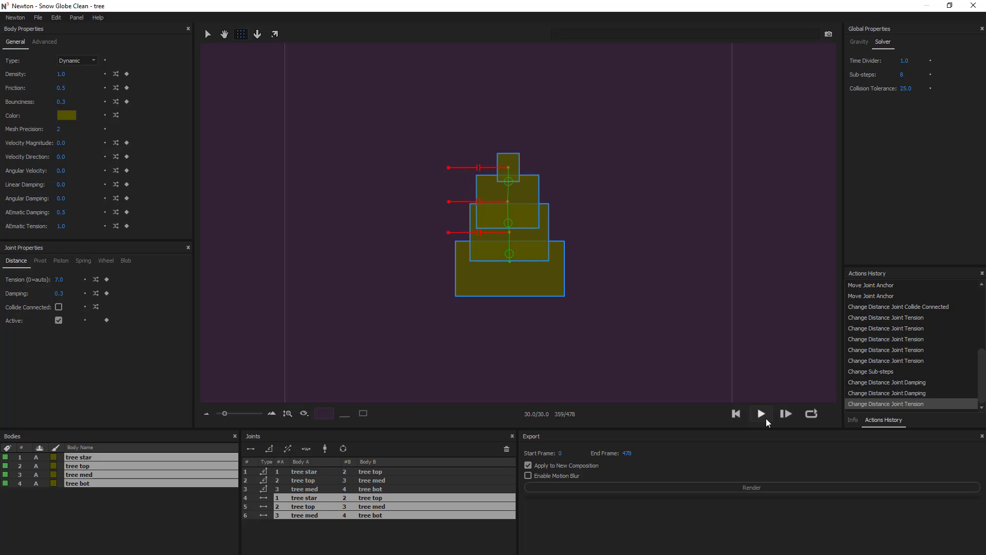
pyautogui.click(766, 488)
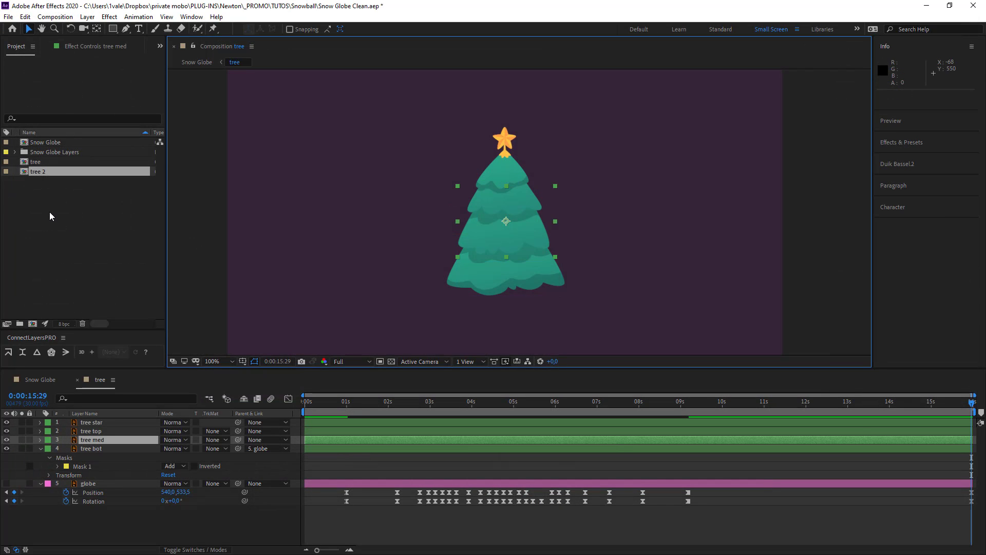
# - In After Effects, rename the original tree composition to "tree CLEAN"
pyautogui.click(38, 163)
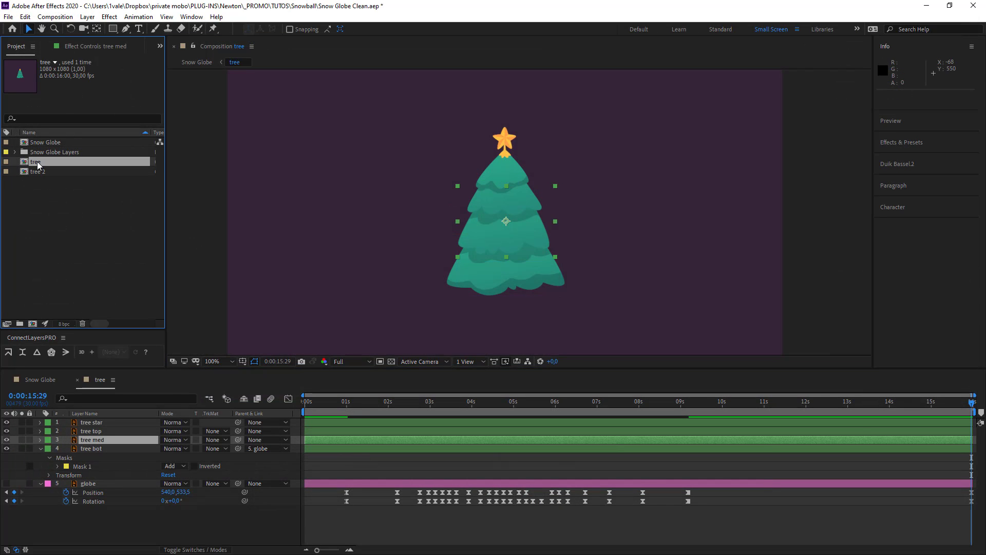
pyautogui.press('Return')
pyautogui.write('CLEAN')
pyautogui.press('Return')
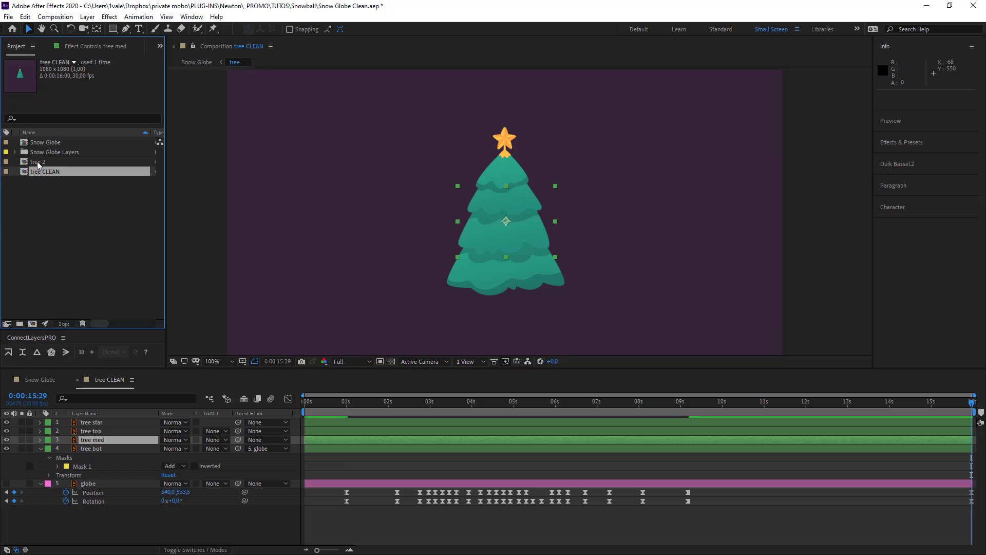
# - Rename the rendered "tree 2" composition to "tree SIM" and open it
pyautogui.click(38, 162)
pyautogui.press('Return')
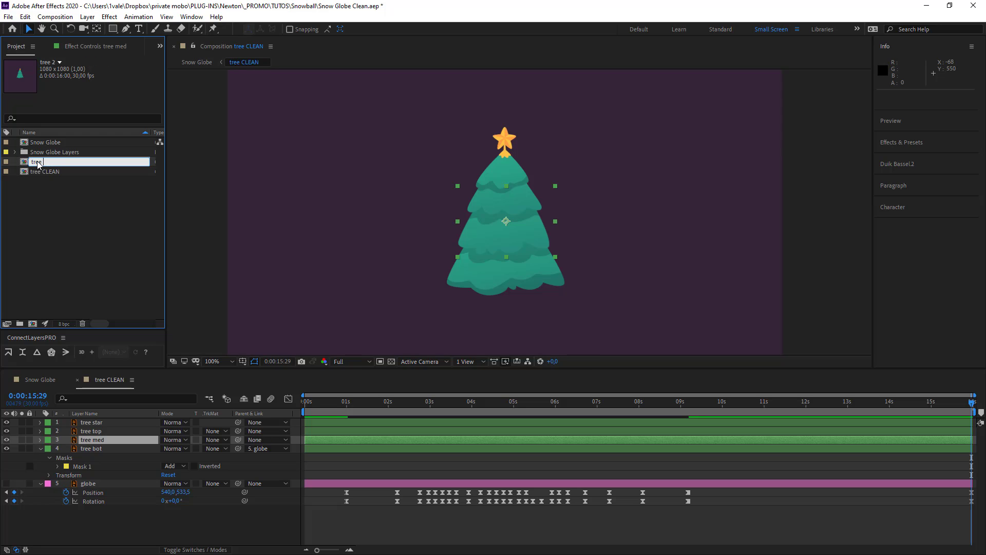
pyautogui.write('tree SIM')
pyautogui.press('Return')
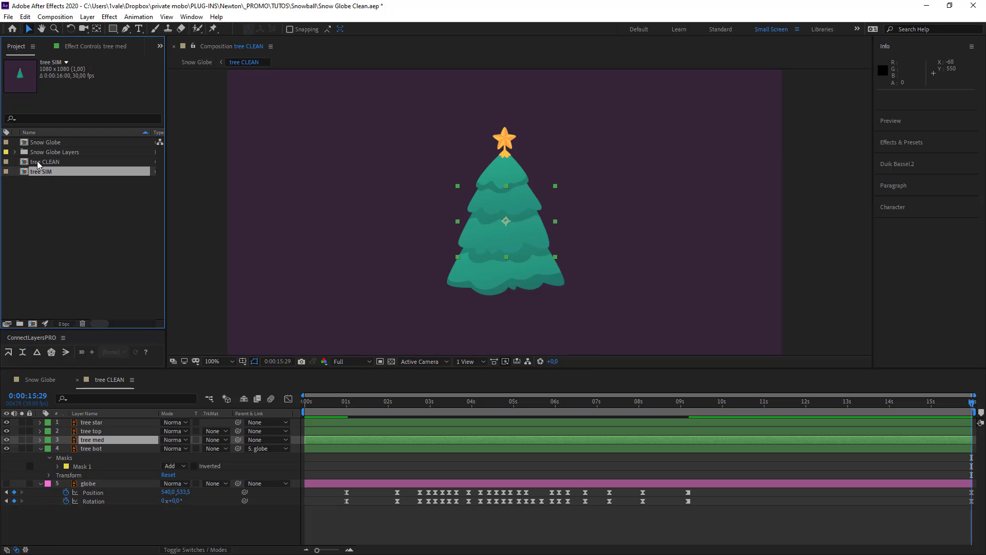
pyautogui.doubleClick(39, 171)
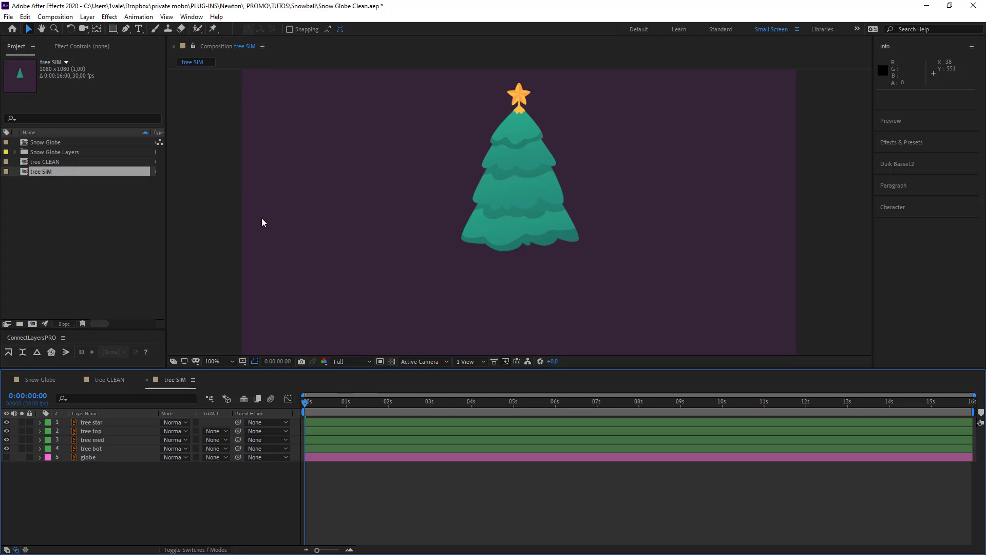
# - Play back the tree SIM composition to check the rendered swaying animation
pyautogui.press('space')
pyautogui.press(',')
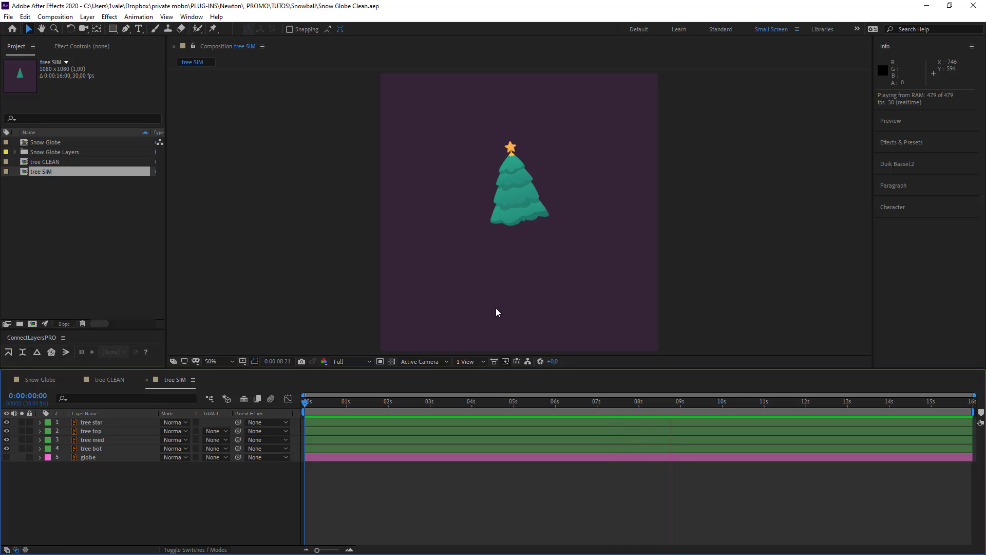
pyautogui.scroll(2, 538, 242)
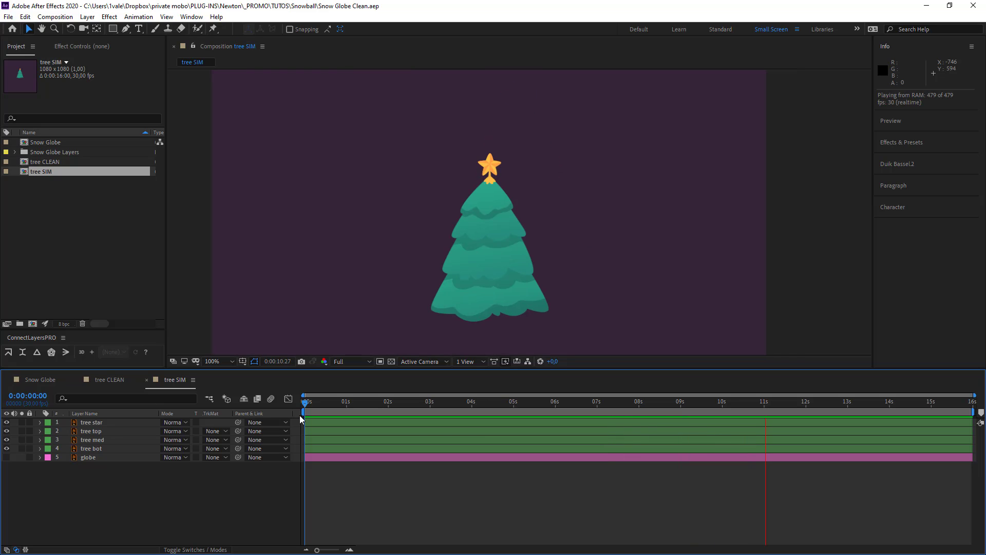
pyautogui.press('space')
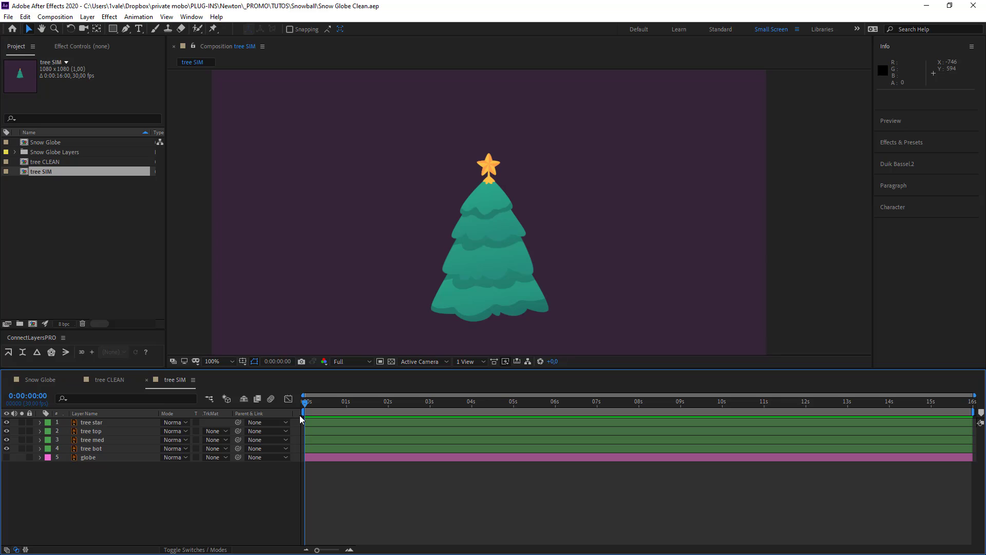
# - In the Snow Globe composition, replace the tree CLEAN layer with the tree SIM composition and preview the result
pyautogui.click(46, 379)
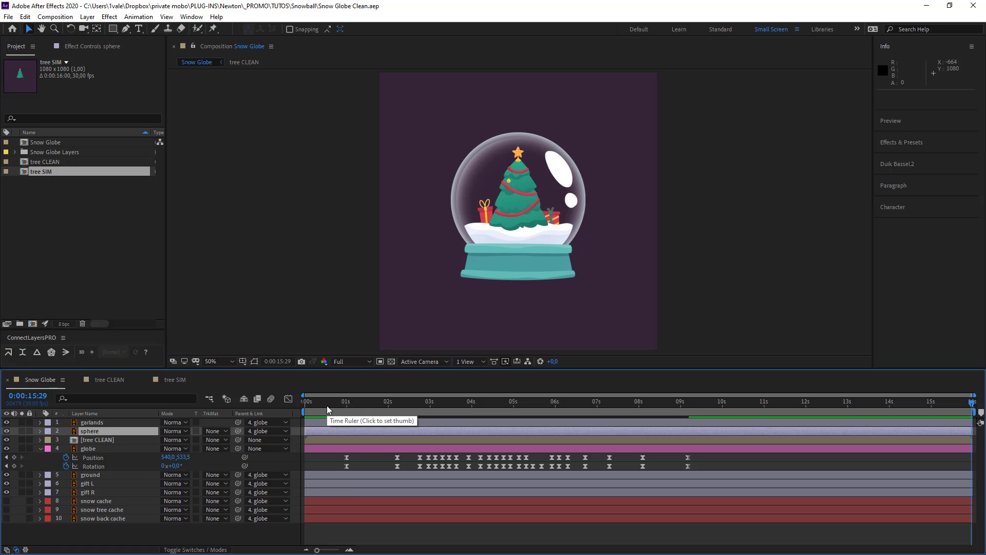
pyautogui.press('space')
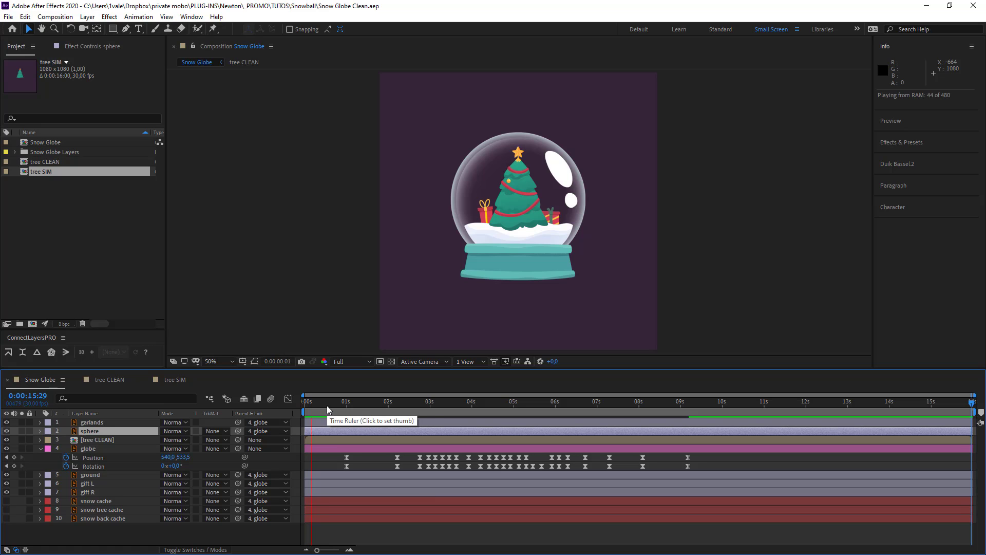
pyautogui.click(126, 439)
pyautogui.press('space')
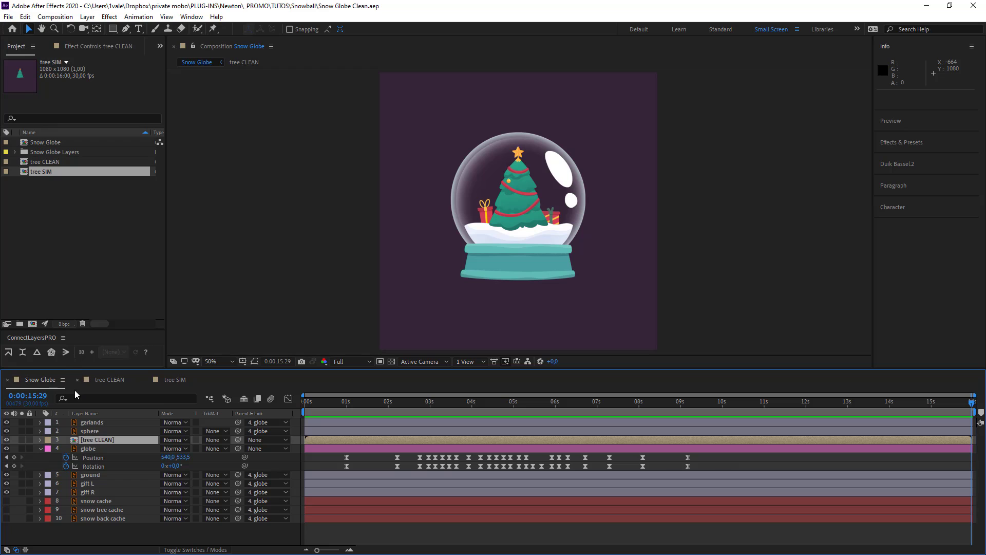
pyautogui.moveTo(43, 172); pyautogui.dragTo(475, 313)
pyautogui.moveTo(384, 371); pyautogui.dragTo(341, 460)
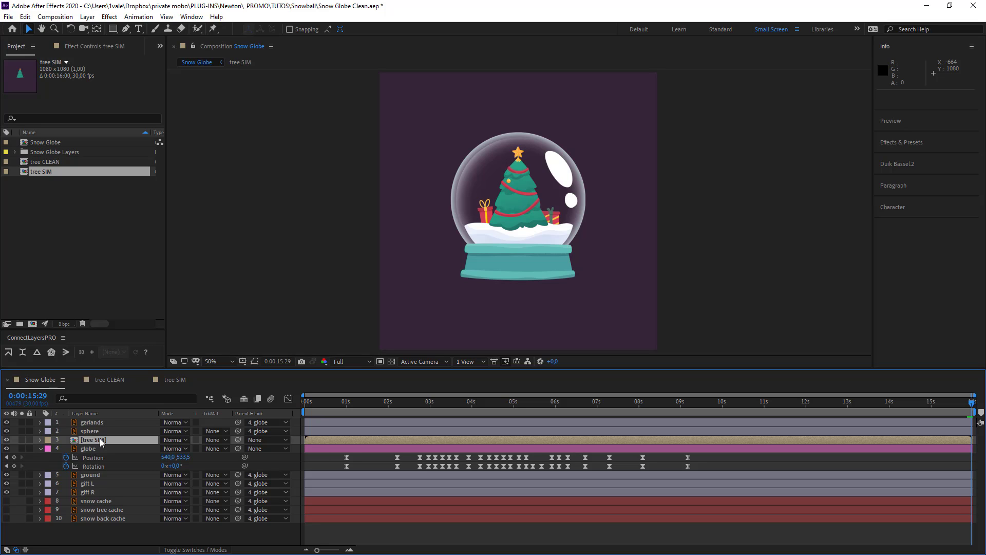
pyautogui.press('space')
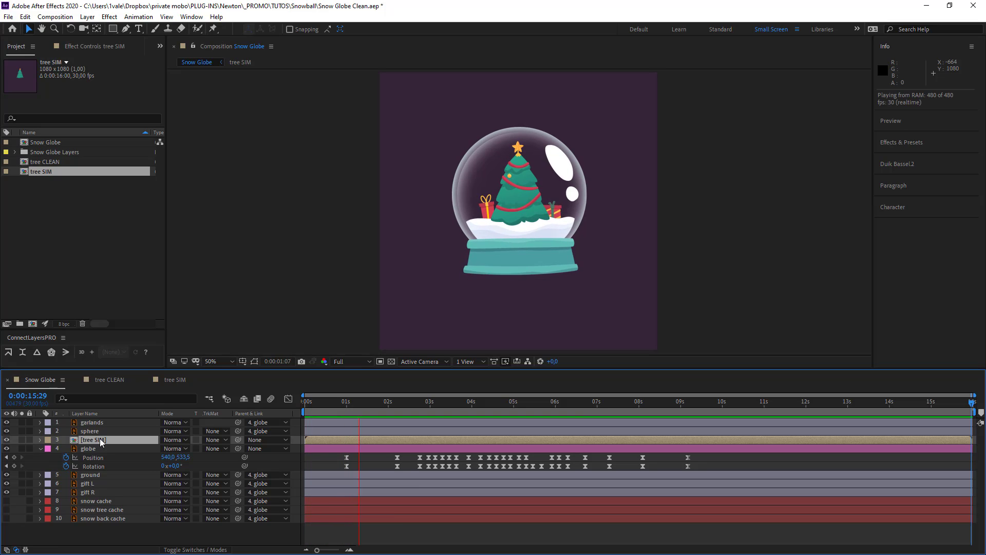